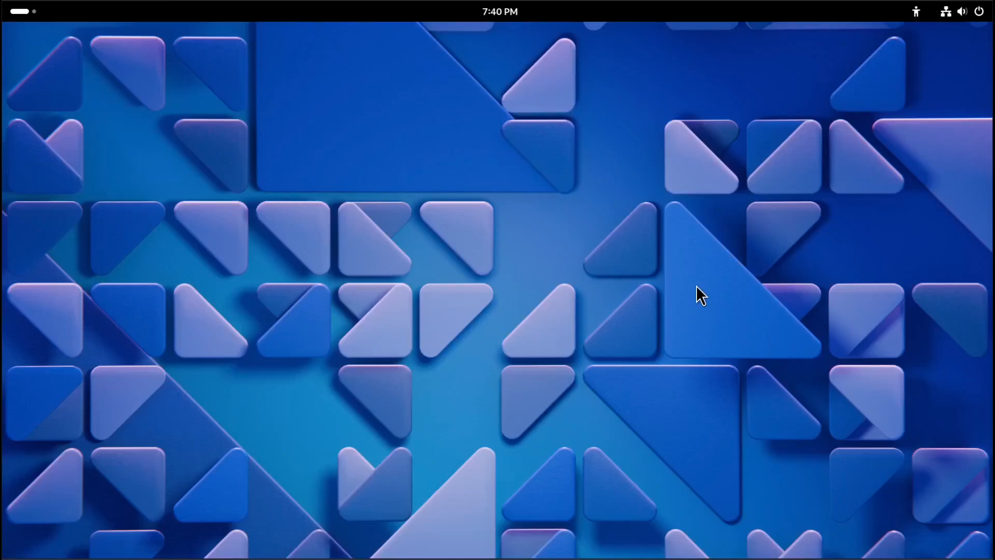
Open the Software app from the overview and search for tweak, opening the GNOME Tweaks page.
{"action": "left_click", "coordinate": [25, 8]}
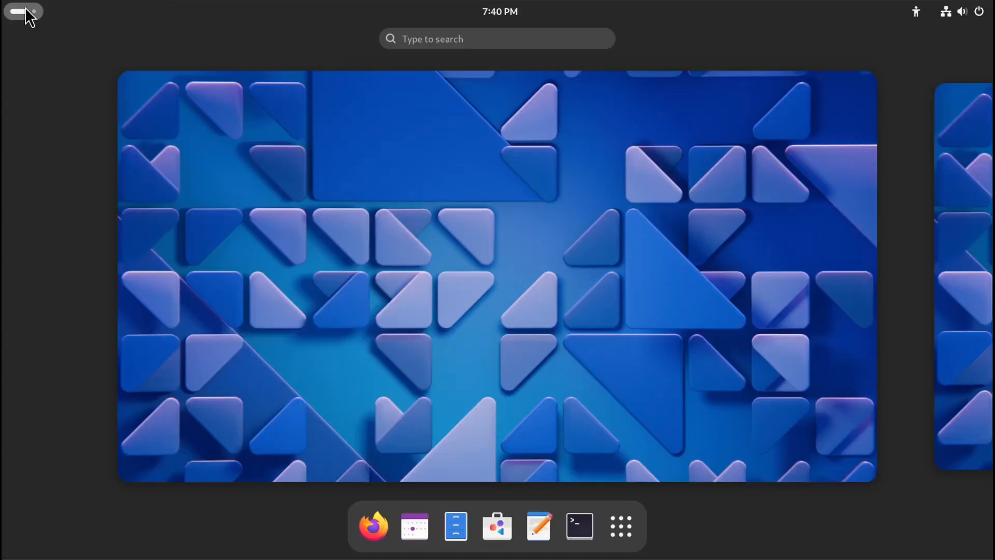
{"action": "left_click", "coordinate": [497, 533]}
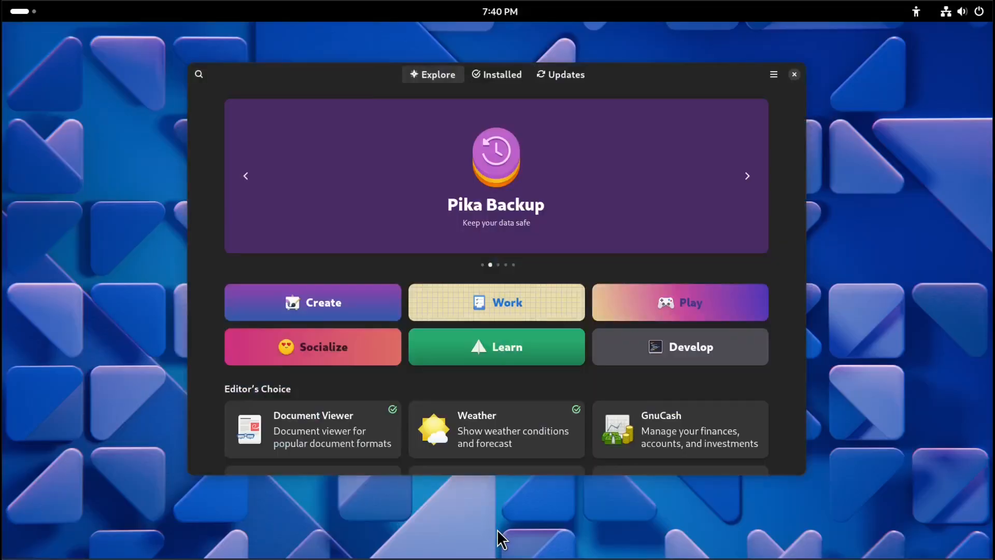
{"action": "left_click", "coordinate": [200, 77]}
{"action": "type", "text": "tweak"}
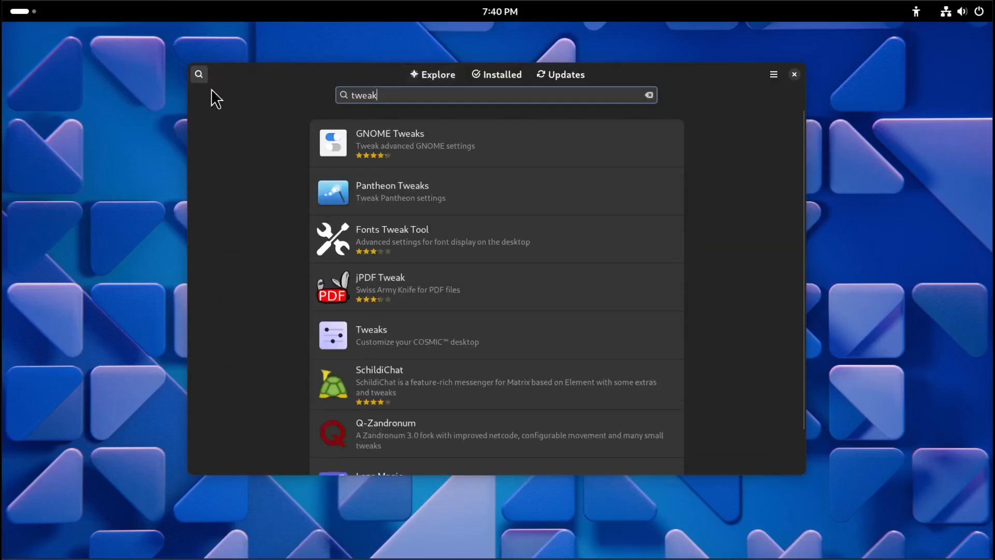
{"action": "left_click", "coordinate": [469, 151]}
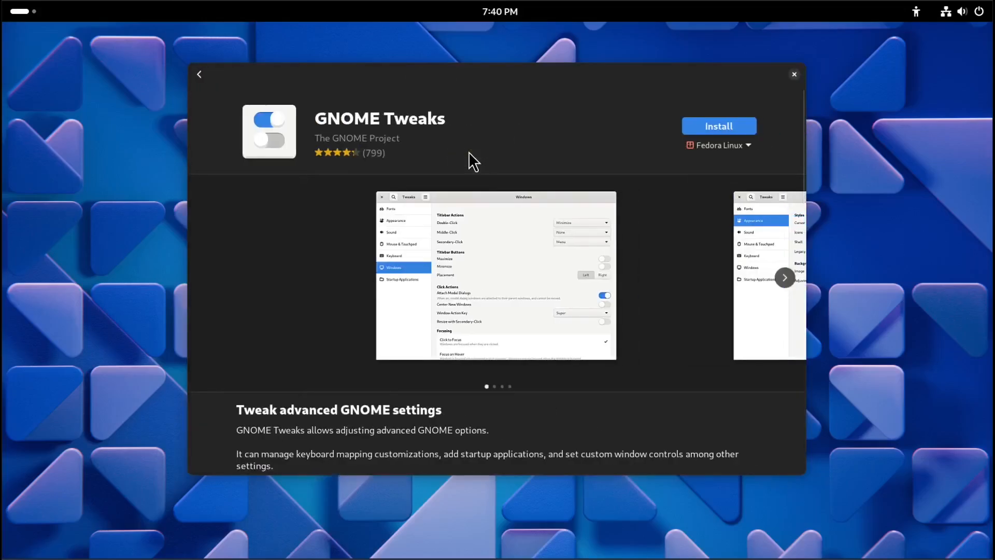
Install GNOME Tweaks using the Fedora Linux source.
{"action": "left_click", "coordinate": [738, 149]}
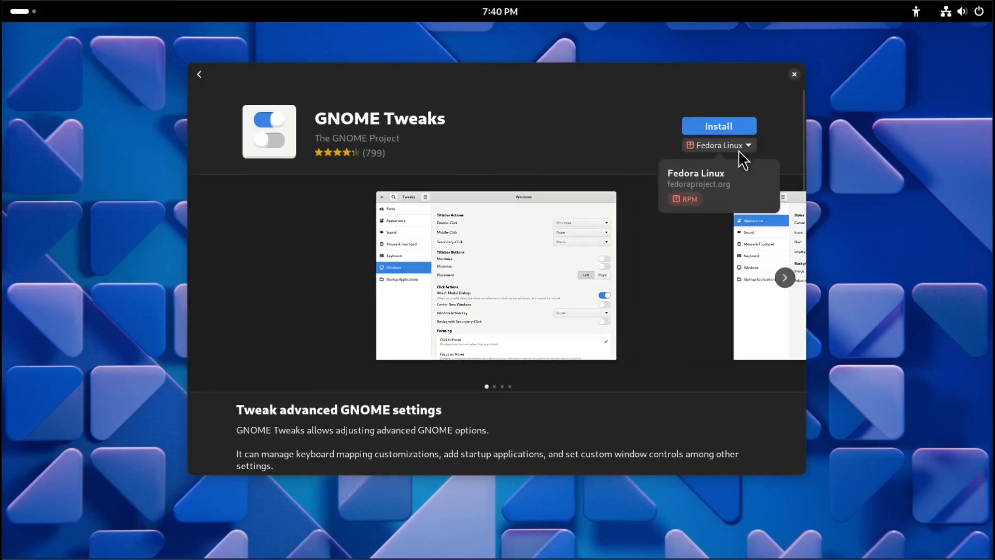
{"action": "left_click", "coordinate": [630, 156]}
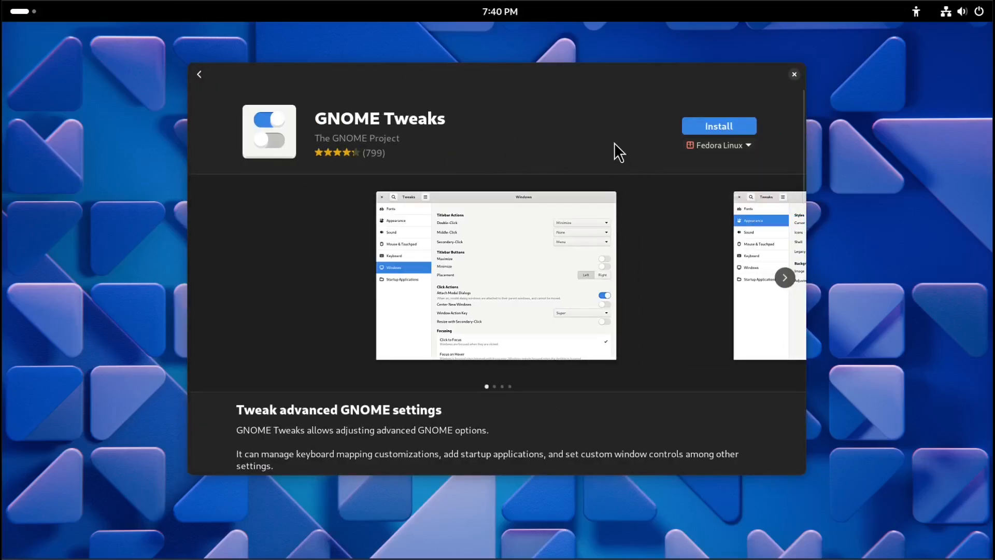
{"action": "left_click", "coordinate": [735, 127]}
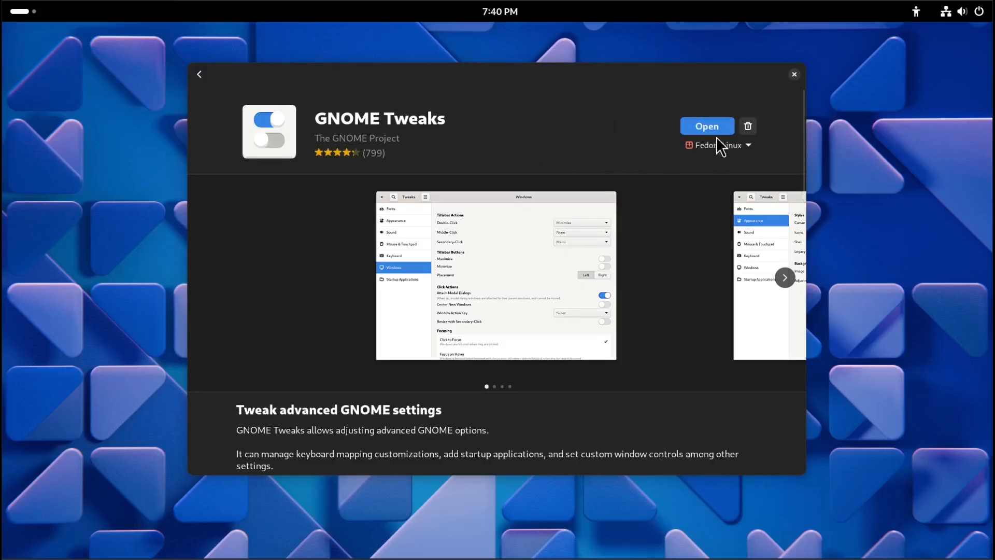
Launch GNOME Tweaks and dismiss the Extensions Has Moved notice.
{"action": "left_click", "coordinate": [709, 125]}
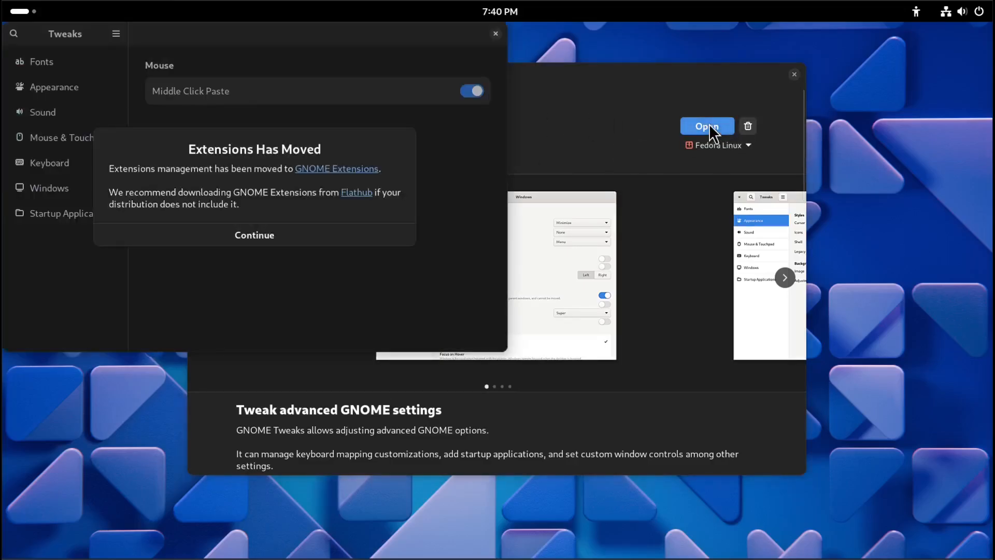
{"action": "left_click", "coordinate": [244, 236]}
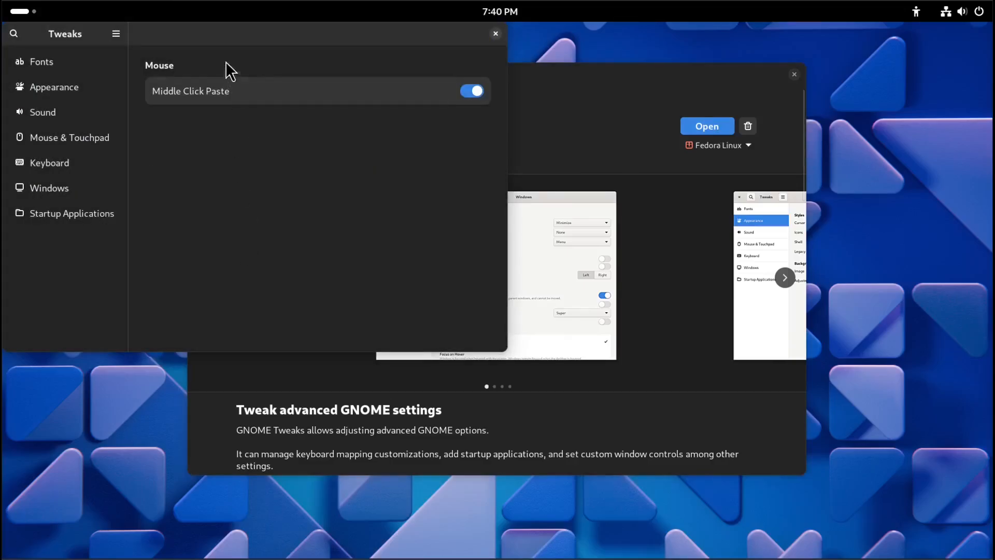
Set the font Scaling Factor in the Fonts section to 1.50.
{"action": "left_click_drag", "start_coordinate": [218, 38], "coordinate": [583, 61]}
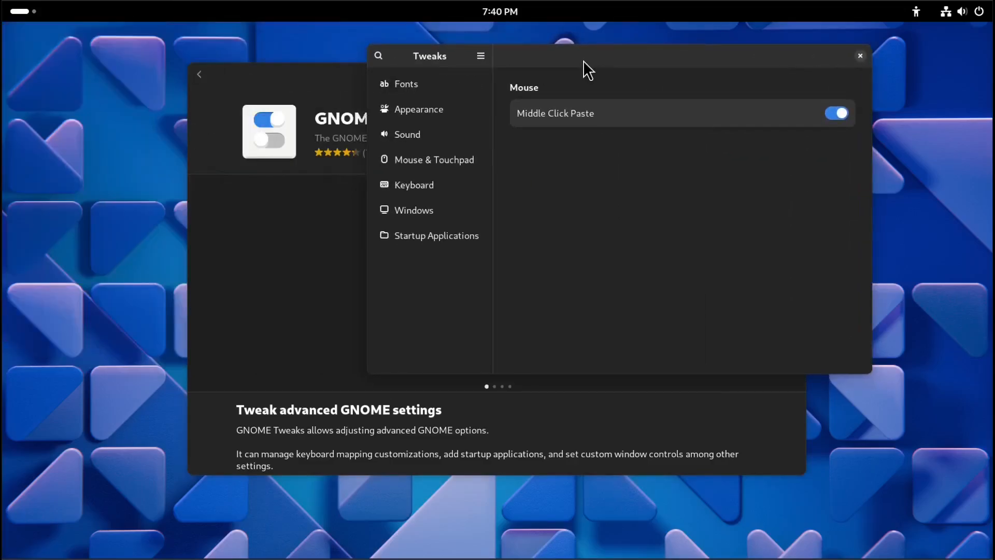
{"action": "left_click", "coordinate": [417, 89]}
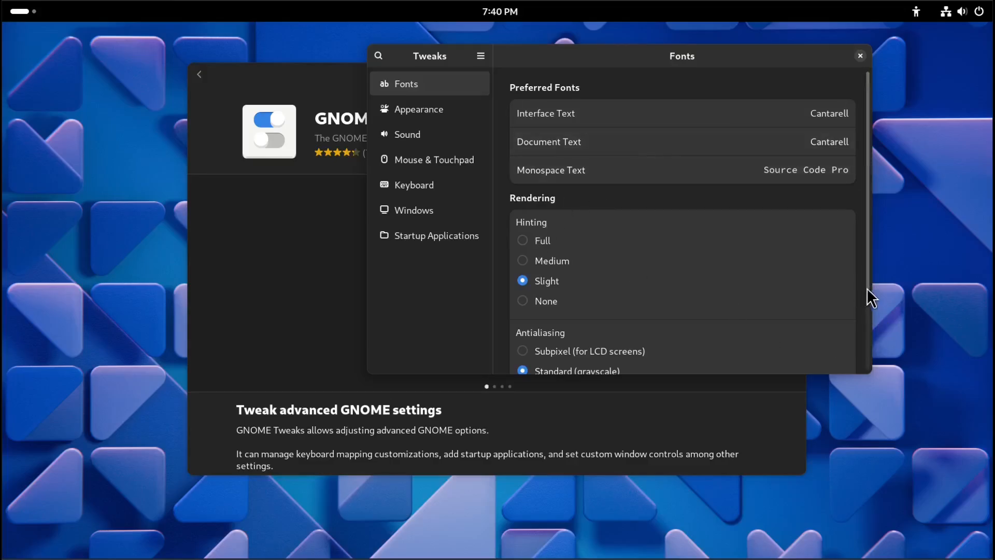
{"action": "scroll", "coordinate": [861, 284], "scroll_direction": "down", "scroll_amount": 3}
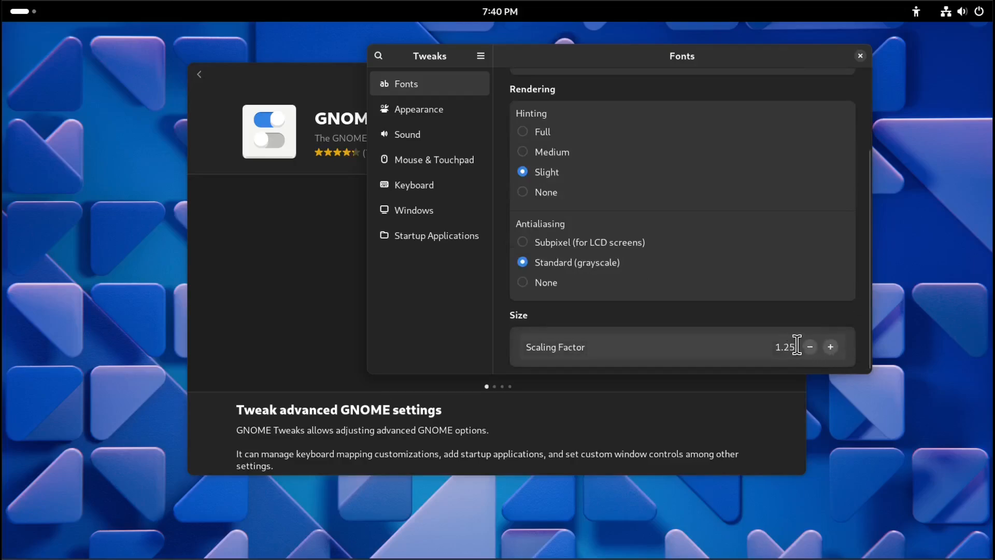
{"action": "left_click_drag", "start_coordinate": [796, 346], "coordinate": [781, 339]}
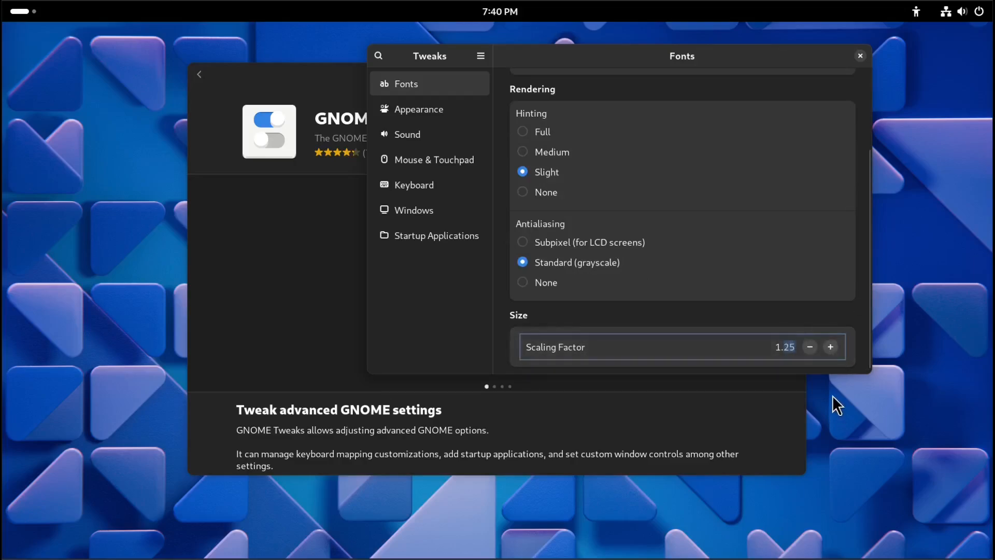
{"action": "type", "text": "5"}
{"action": "key", "text": "Tab"}
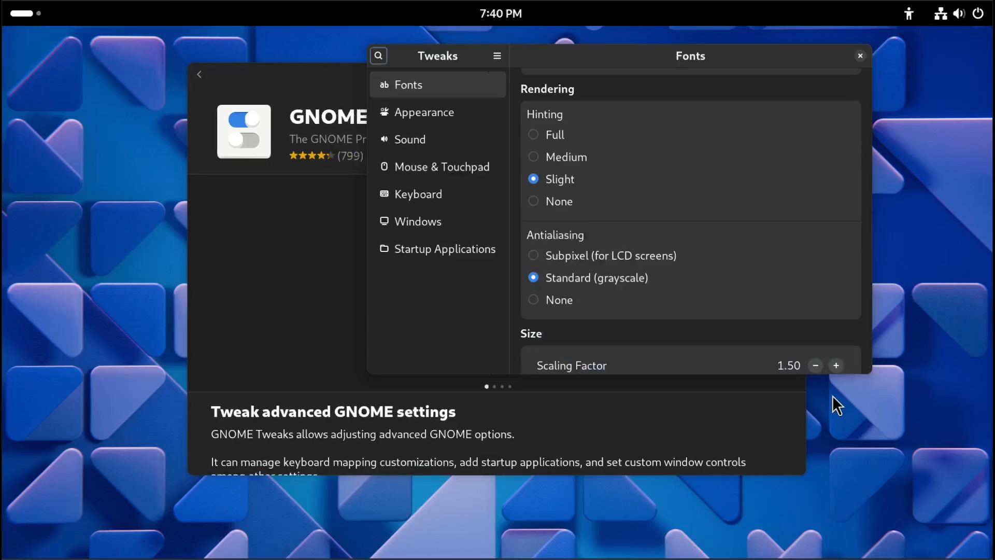
Enable the Maximize and Minimize titlebar buttons in the Windows section.
{"action": "left_click", "coordinate": [423, 113]}
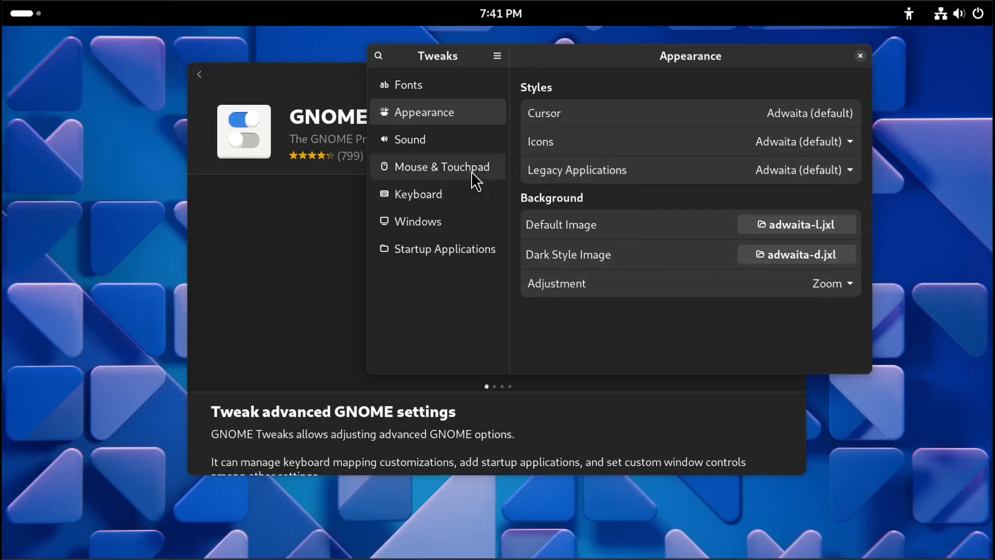
{"action": "left_click", "coordinate": [402, 143]}
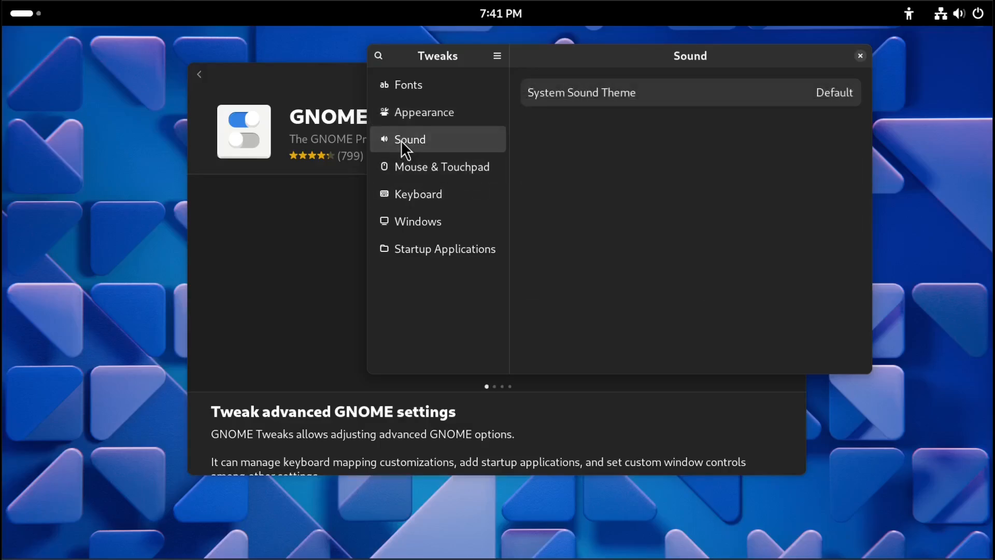
{"action": "left_click", "coordinate": [428, 223]}
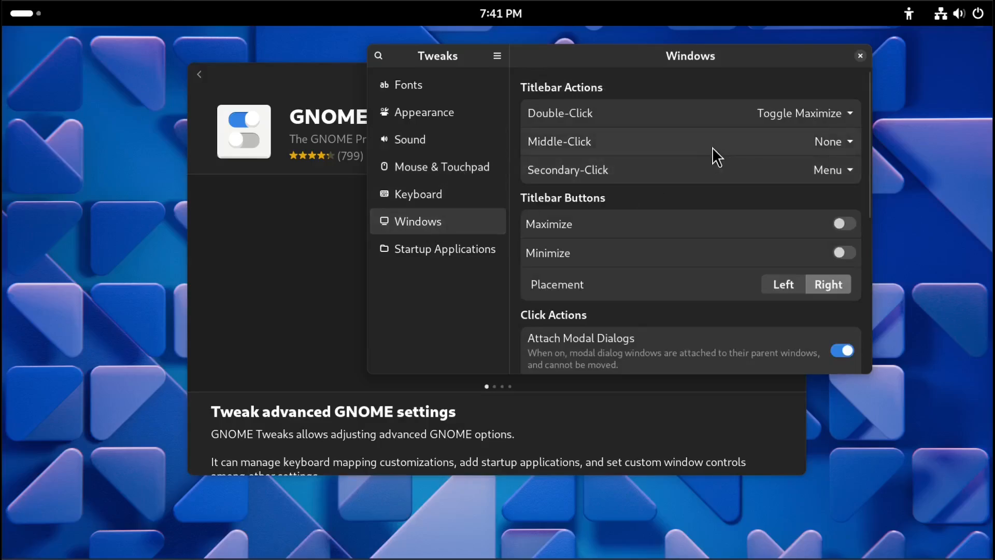
{"action": "left_click", "coordinate": [851, 225]}
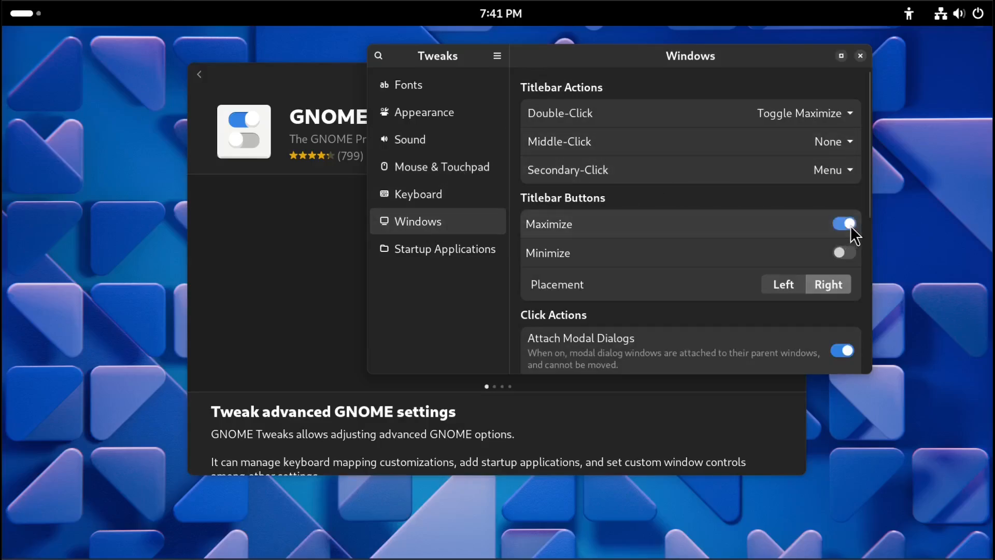
{"action": "left_click", "coordinate": [844, 253]}
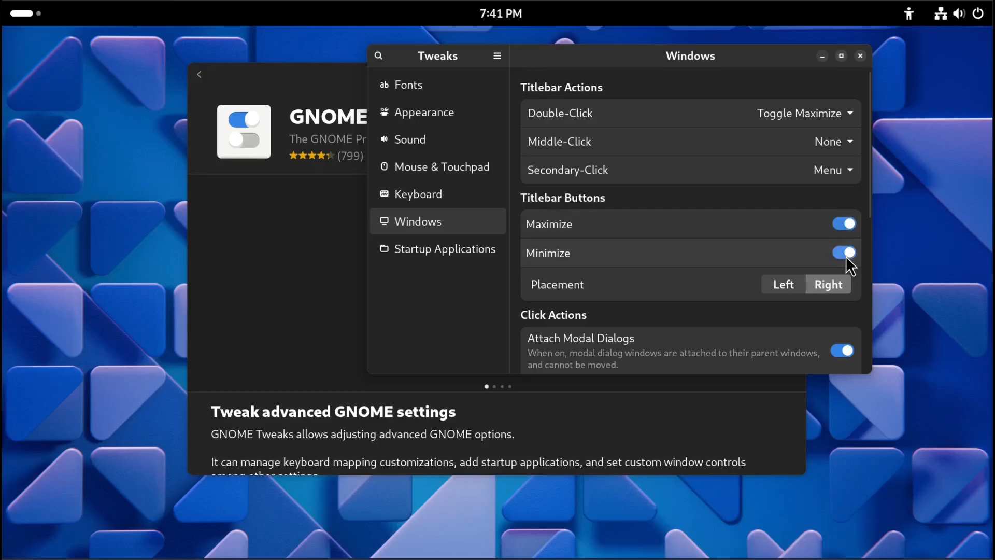
Turn on Center New Windows under Click Actions.
{"action": "scroll", "coordinate": [869, 251], "scroll_direction": "down", "scroll_amount": 3}
{"action": "scroll", "coordinate": [869, 248], "scroll_direction": "down", "scroll_amount": 5}
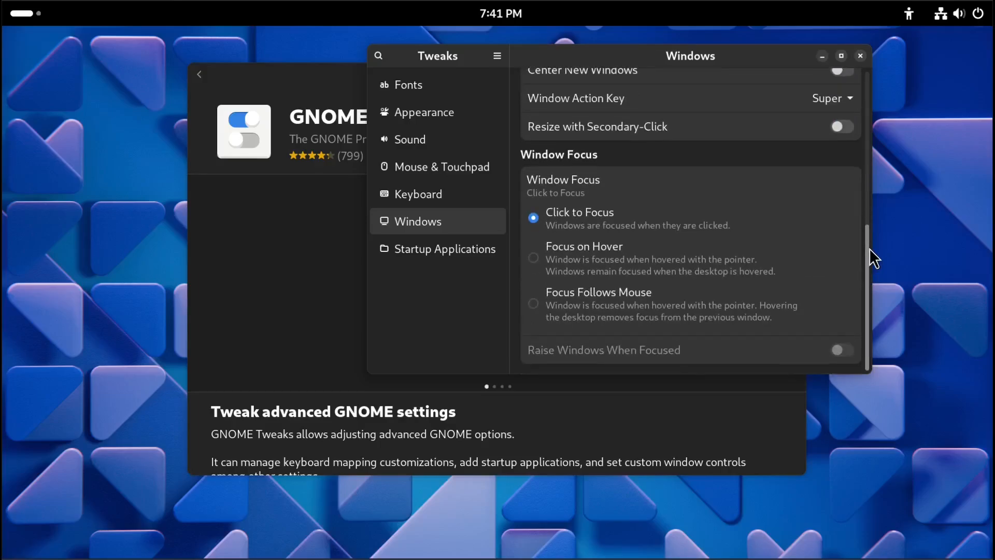
{"action": "scroll", "coordinate": [869, 248], "scroll_direction": "up", "scroll_amount": 6}
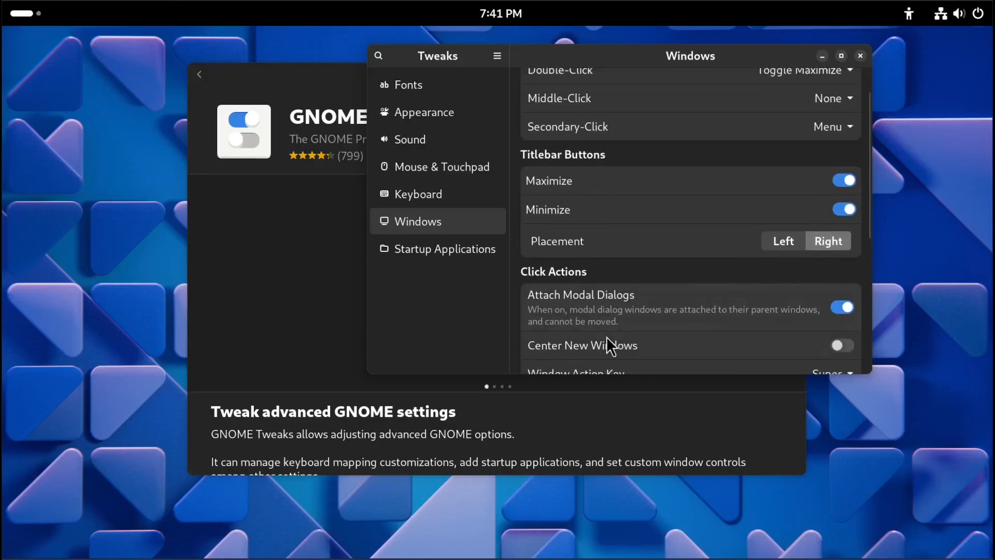
{"action": "left_click", "coordinate": [844, 345]}
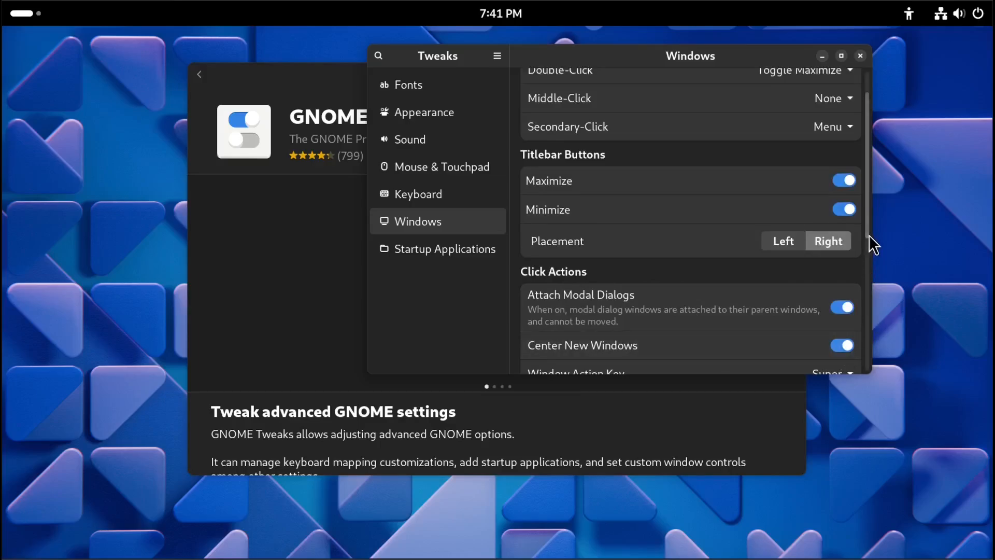
Review the window focus options further down, then close Tweaks.
{"action": "scroll", "coordinate": [870, 243], "scroll_direction": "down", "scroll_amount": 1}
{"action": "scroll", "coordinate": [871, 251], "scroll_direction": "down", "scroll_amount": 8}
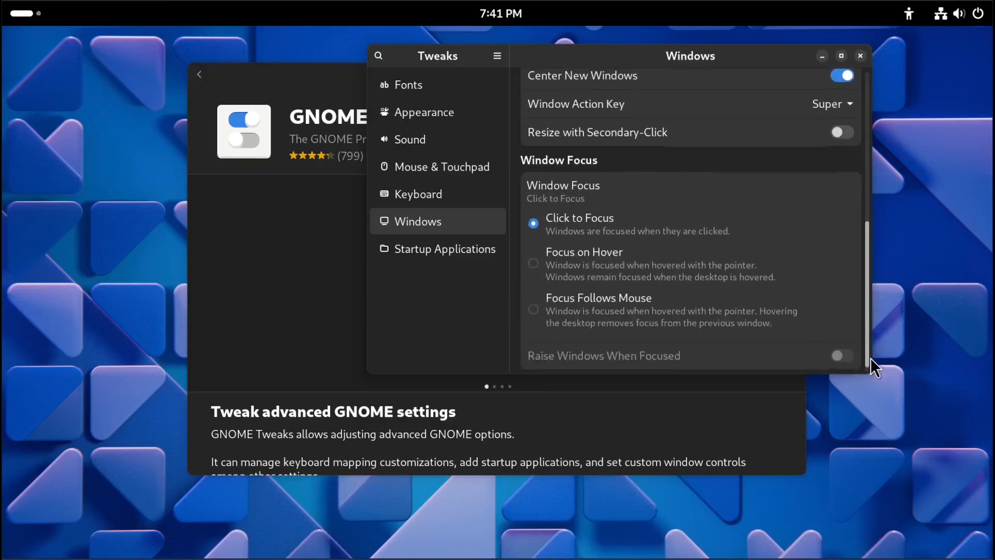
{"action": "scroll", "coordinate": [870, 357], "scroll_direction": "up", "scroll_amount": 3}
{"action": "scroll", "coordinate": [872, 302], "scroll_direction": "up", "scroll_amount": 5}
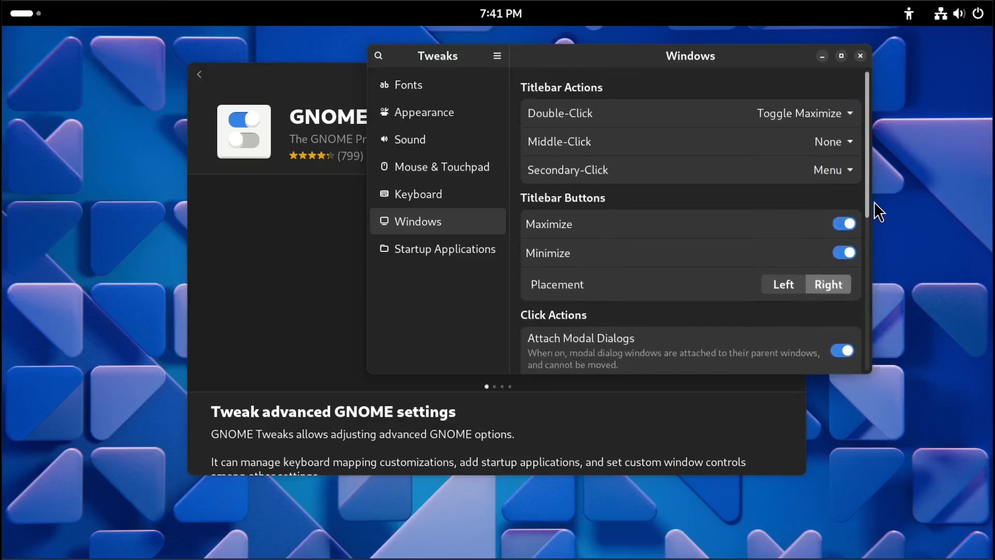
{"action": "left_click", "coordinate": [860, 56]}
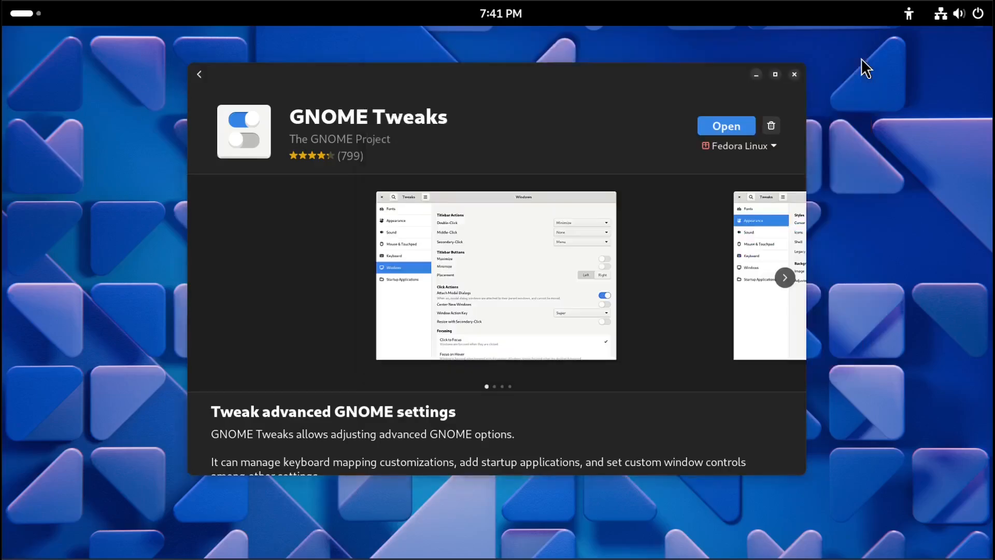
Return to the Software search, search for extension, and open the Extension Manager page.
{"action": "left_click", "coordinate": [755, 76]}
{"action": "left_click", "coordinate": [33, 14]}
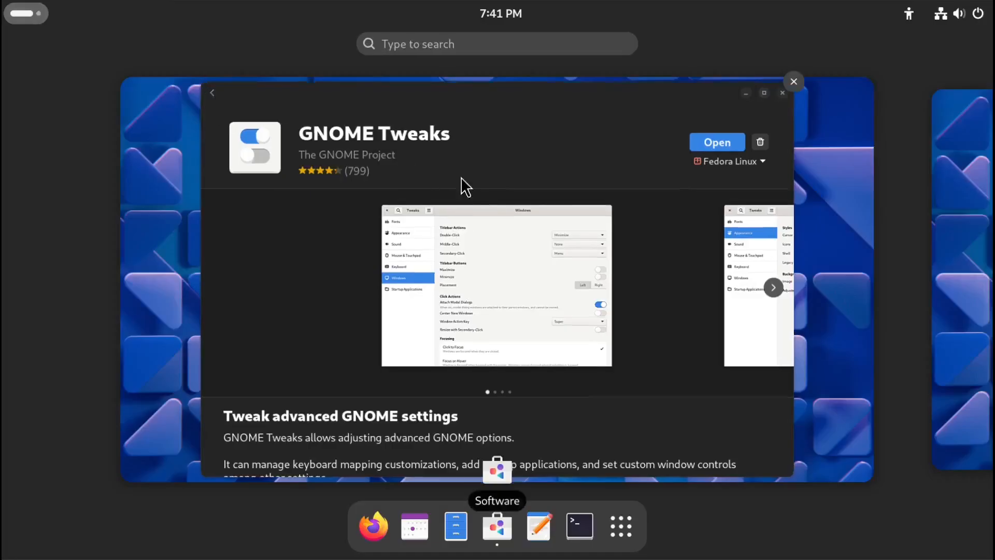
{"action": "left_click", "coordinate": [720, 99]}
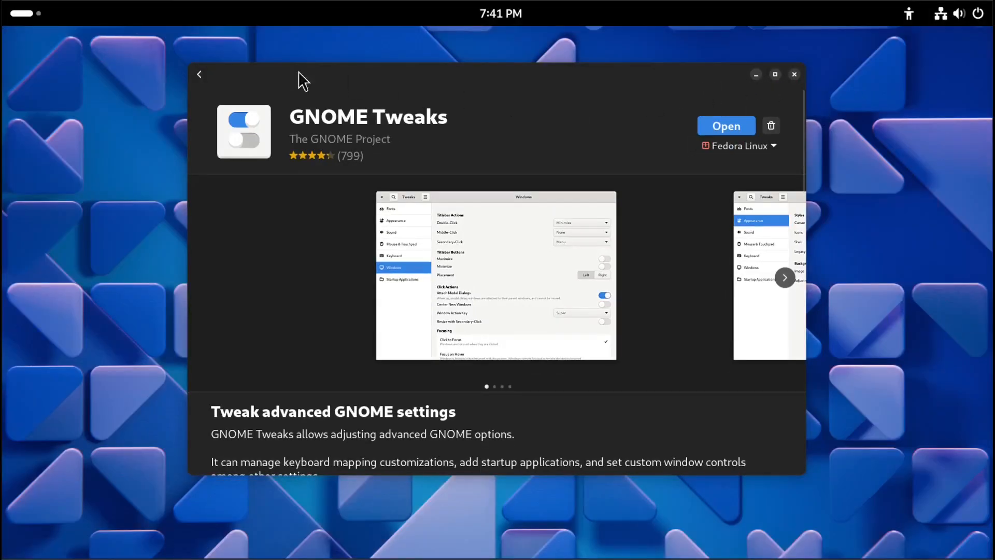
{"action": "left_click", "coordinate": [200, 76]}
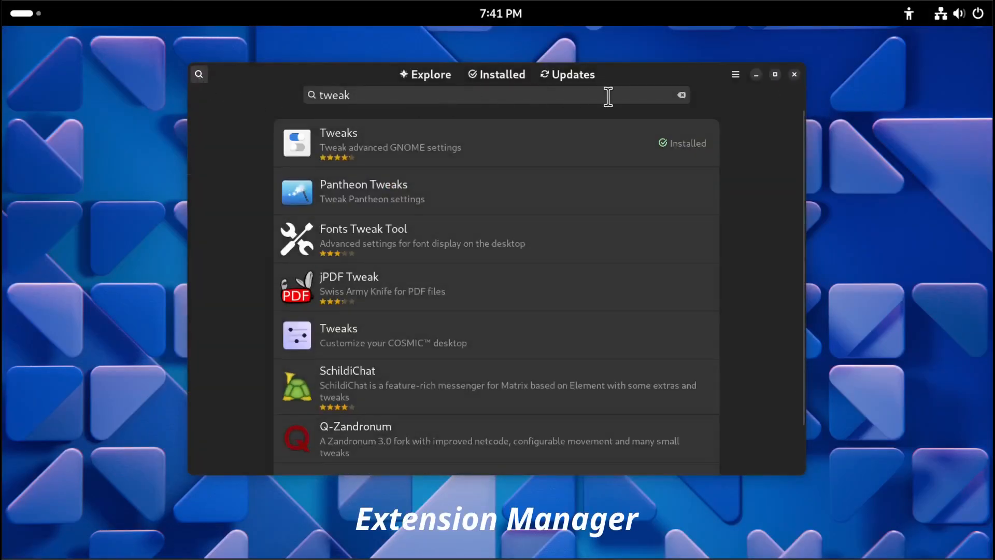
{"action": "left_click", "coordinate": [680, 95]}
{"action": "left_click", "coordinate": [567, 97]}
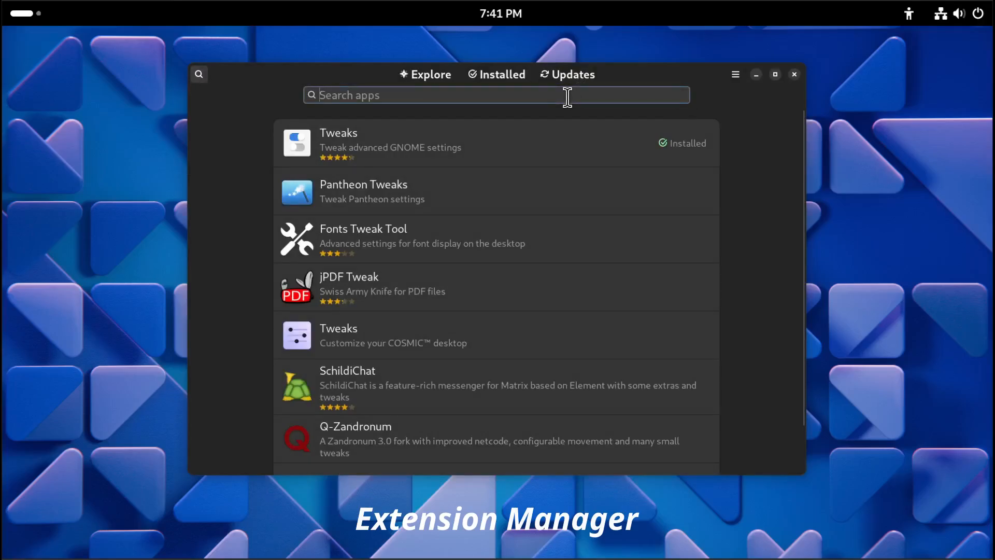
{"action": "type", "text": "extension"}
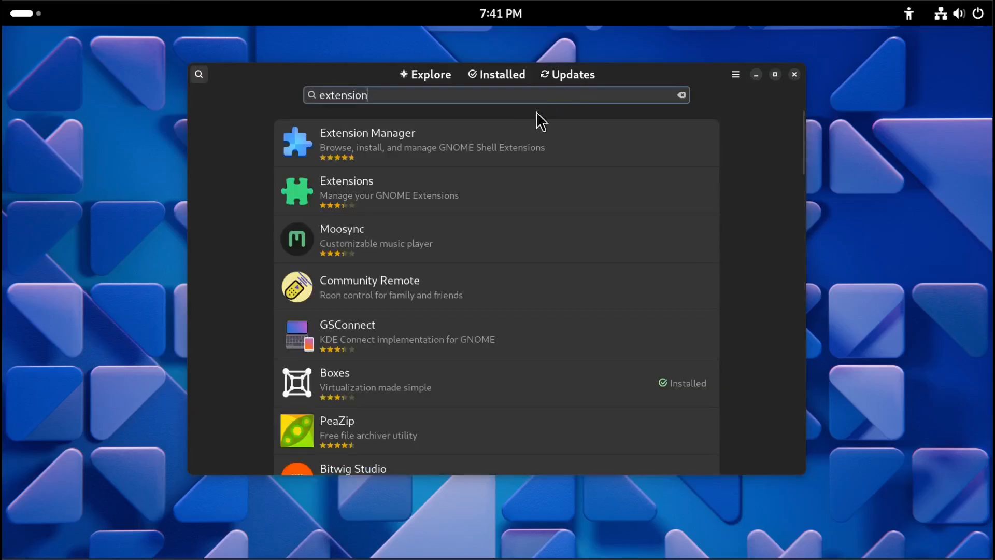
{"action": "left_click", "coordinate": [380, 144]}
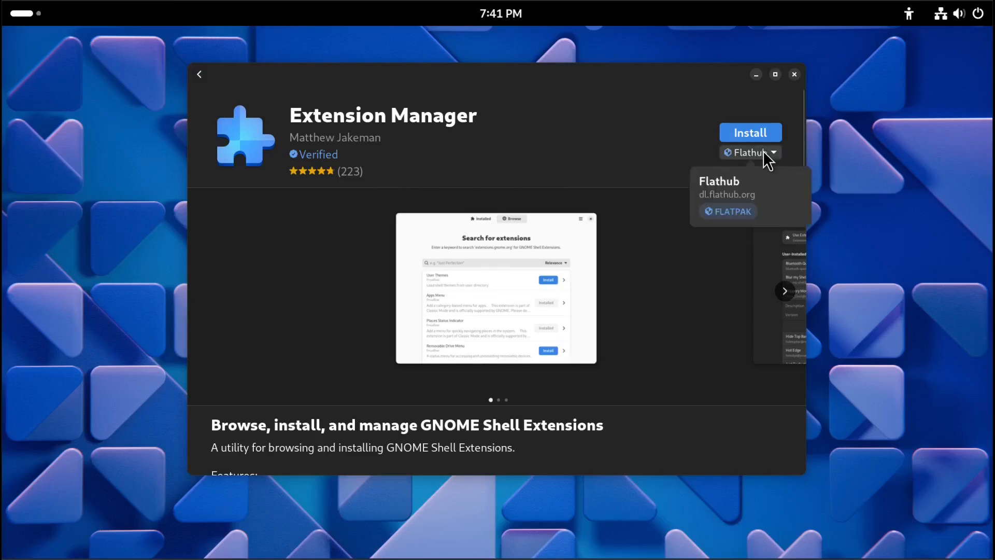
Install Extension Manager from Flathub, launch it, and close the Software window.
{"action": "left_click", "coordinate": [764, 124]}
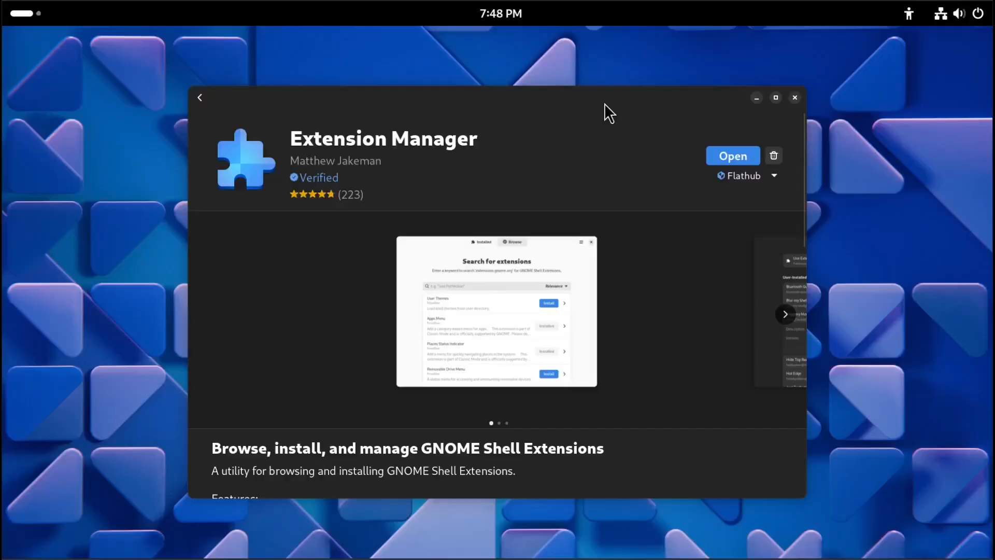
{"action": "left_click", "coordinate": [737, 156]}
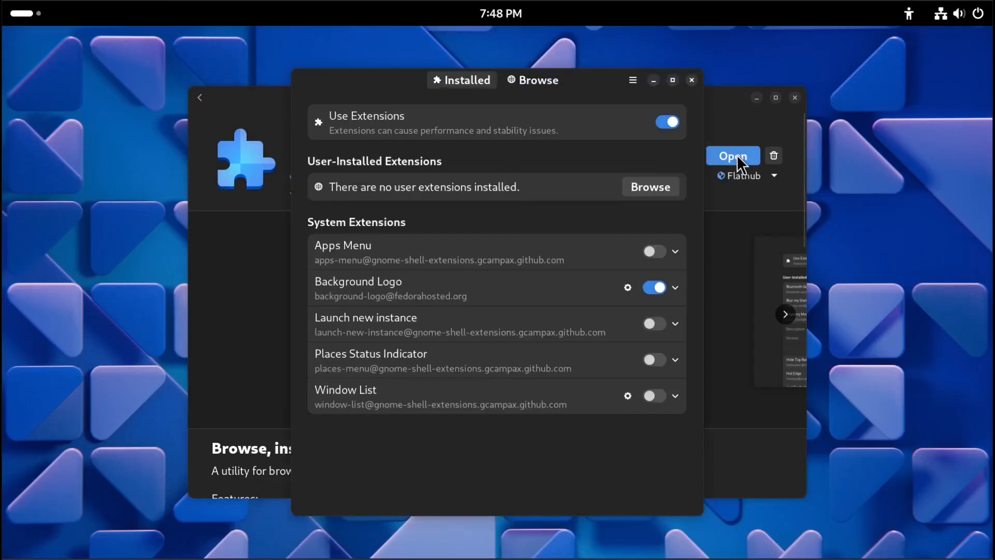
{"action": "left_click", "coordinate": [794, 97]}
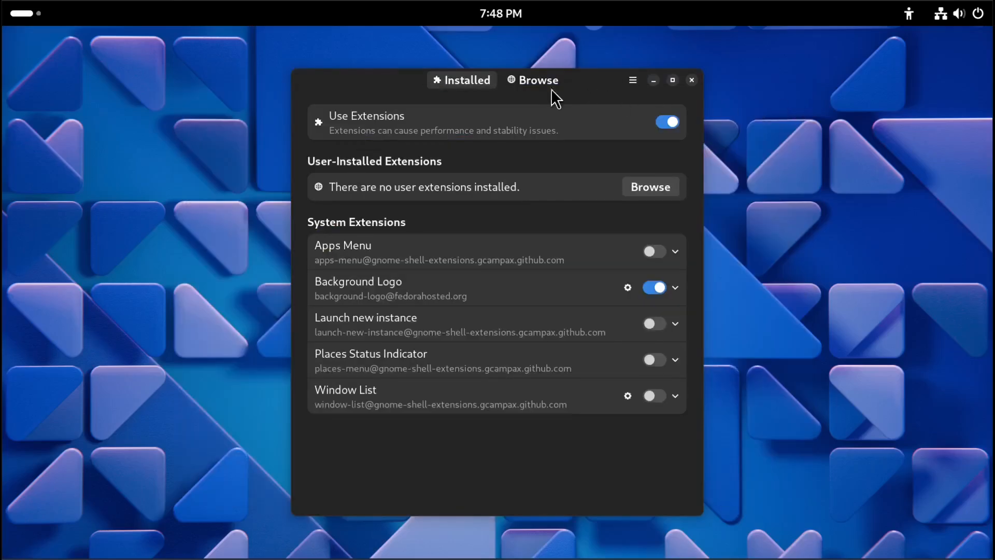
{"action": "left_click_drag", "start_coordinate": [566, 88], "coordinate": [698, 76]}
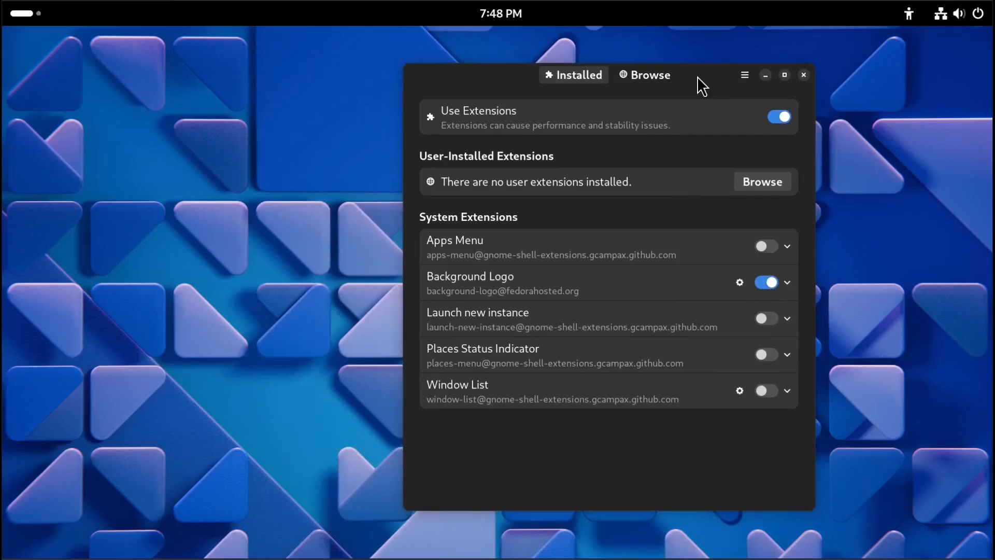
Search the extension browser for blur my and install the Blur my Shell extension.
{"action": "left_click", "coordinate": [655, 78]}
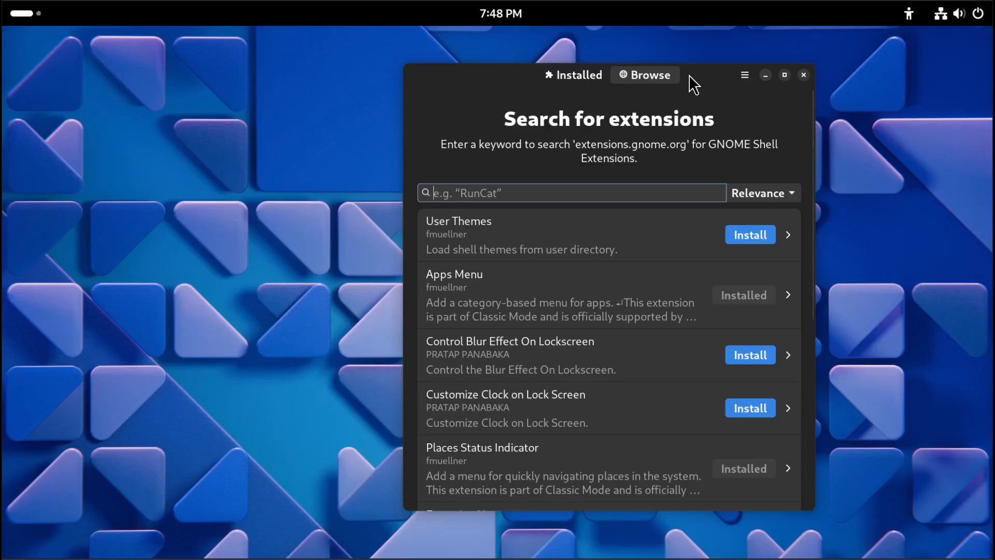
{"action": "left_click_drag", "start_coordinate": [699, 79], "coordinate": [714, 69]}
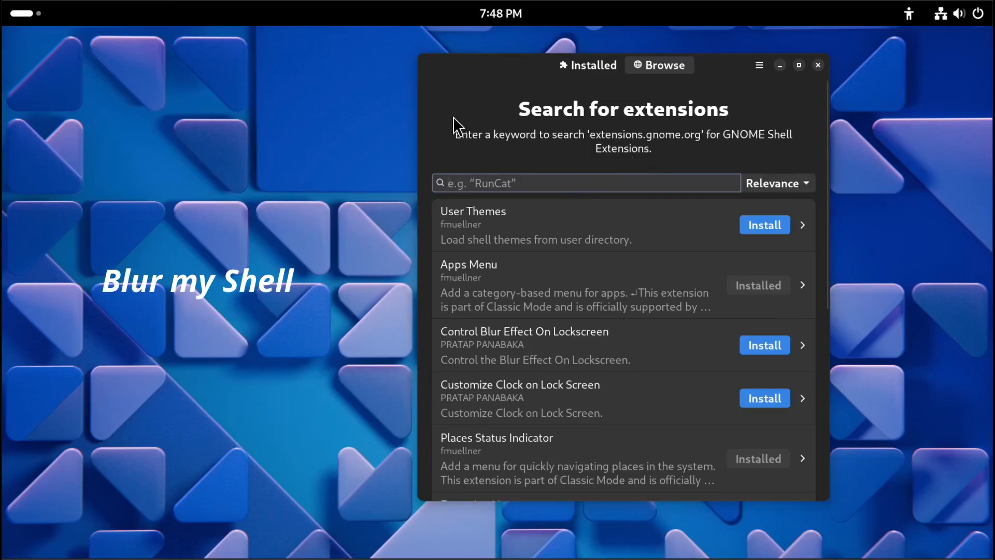
{"action": "left_click", "coordinate": [27, 13]}
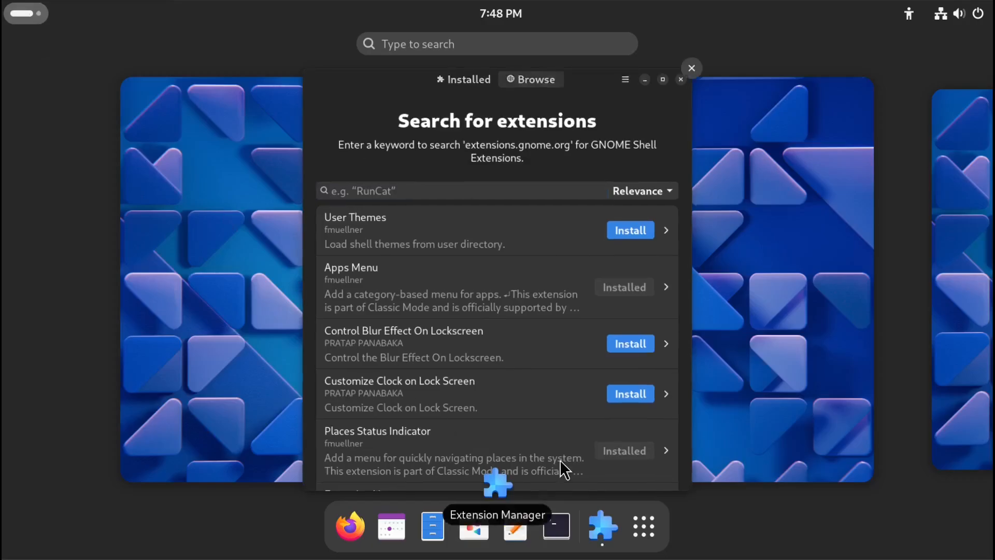
{"action": "left_click", "coordinate": [647, 532]}
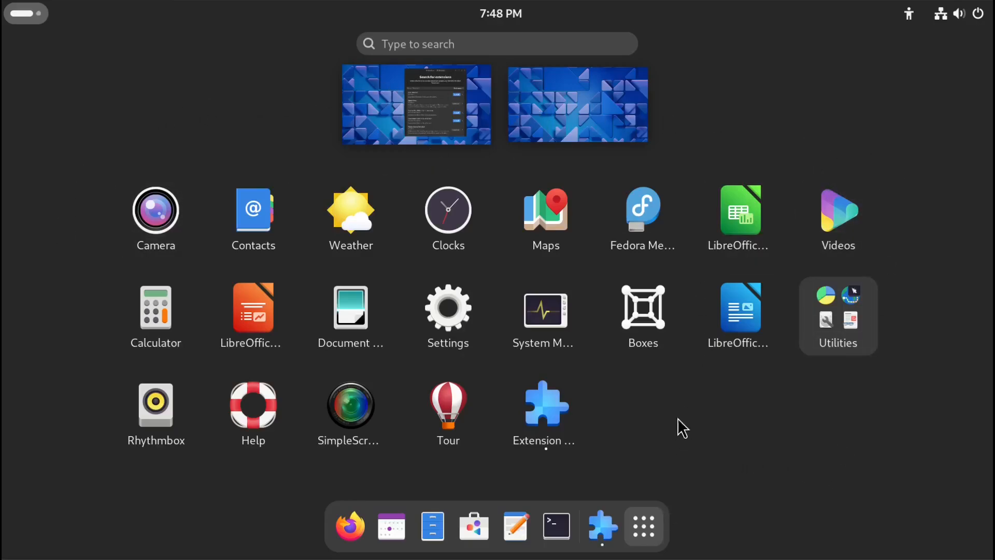
{"action": "left_click", "coordinate": [648, 533]}
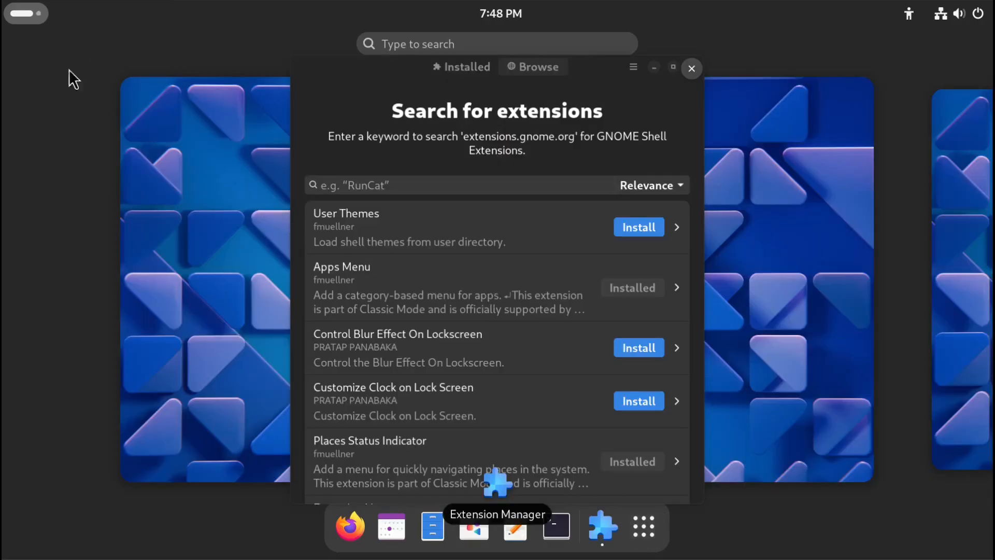
{"action": "left_click", "coordinate": [471, 113]}
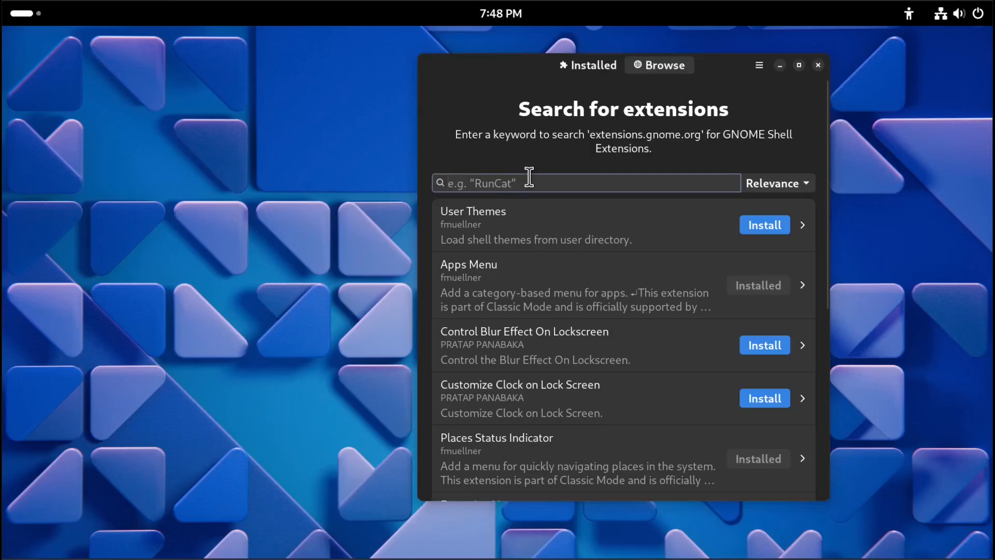
{"action": "type", "text": "blu"}
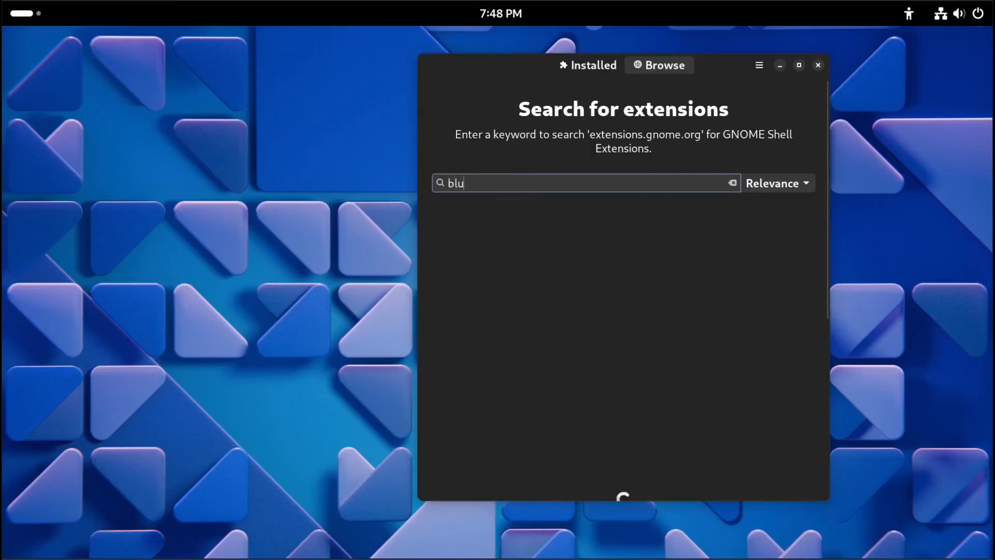
{"action": "type", "text": "r my"}
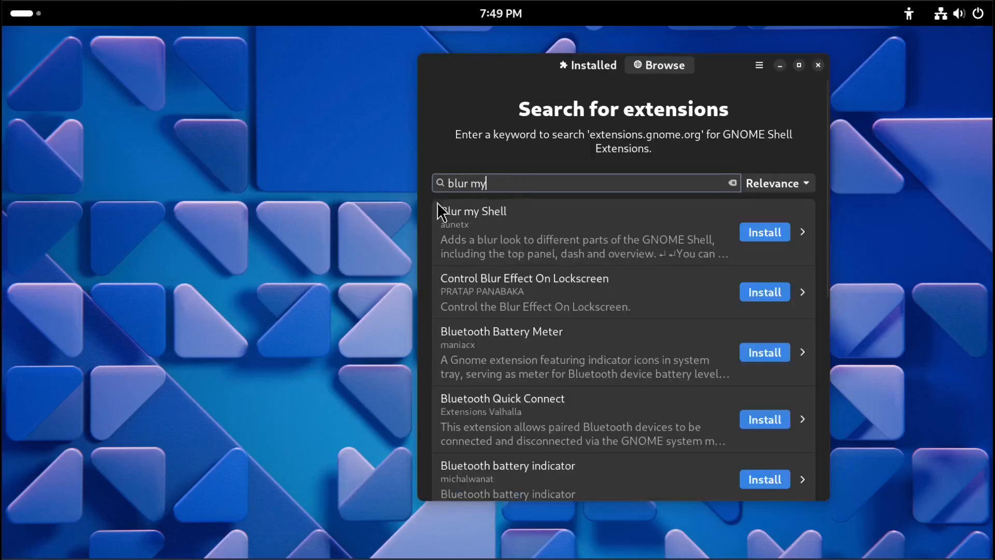
{"action": "left_click", "coordinate": [760, 228]}
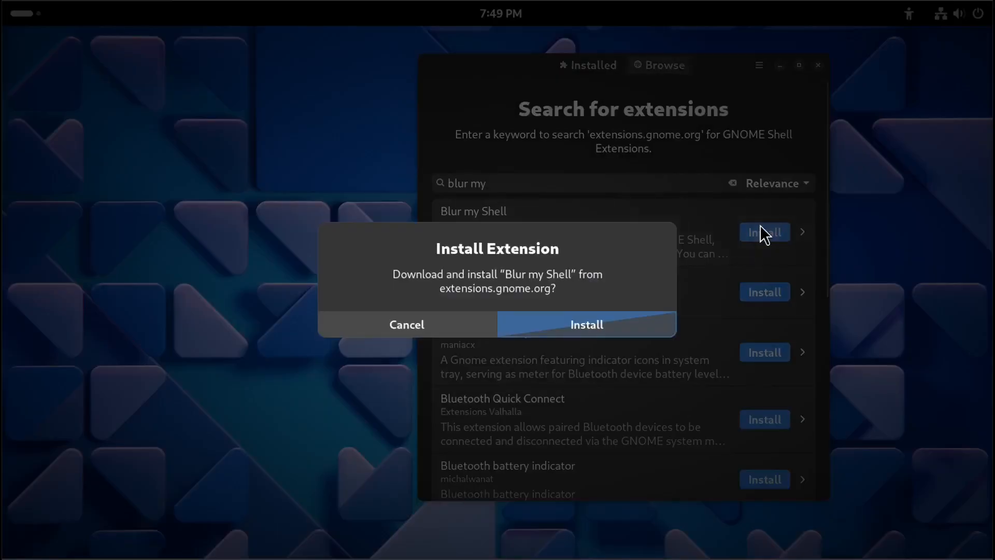
{"action": "left_click", "coordinate": [572, 327]}
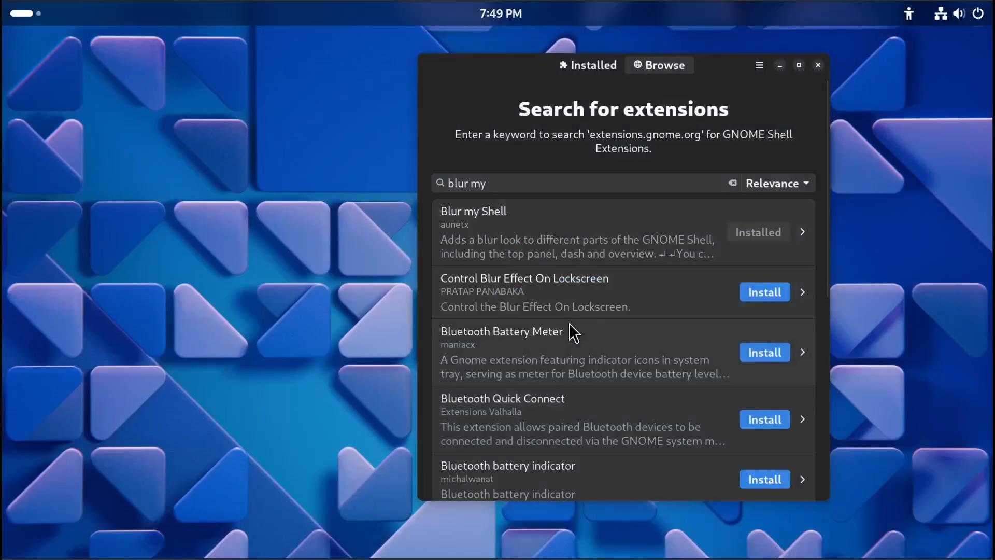
Open Blur my Shell's settings and review its Pipelines, Panel, Overview, Dash, Applications and Other sections, then close them.
{"action": "left_click", "coordinate": [584, 60]}
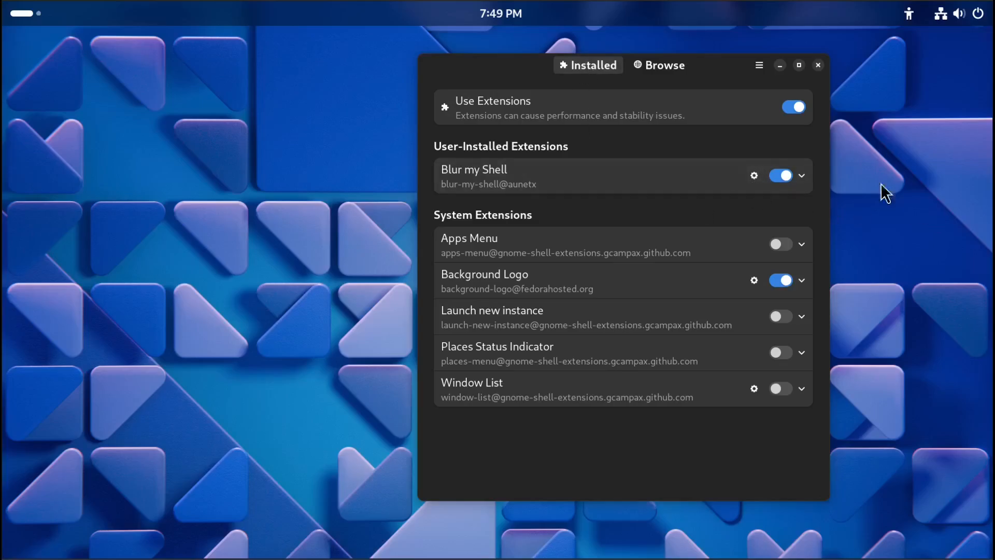
{"action": "left_click", "coordinate": [32, 17]}
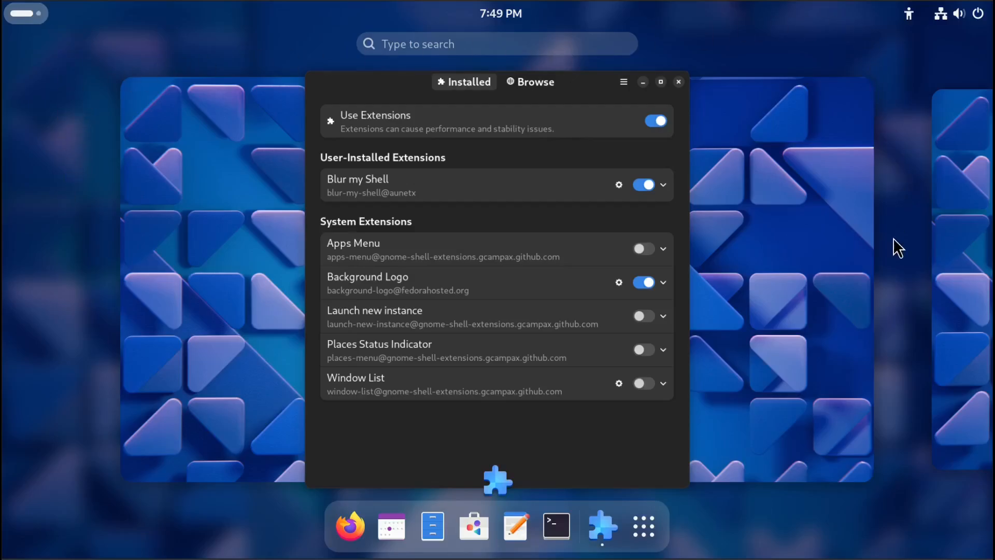
{"action": "left_click", "coordinate": [644, 527]}
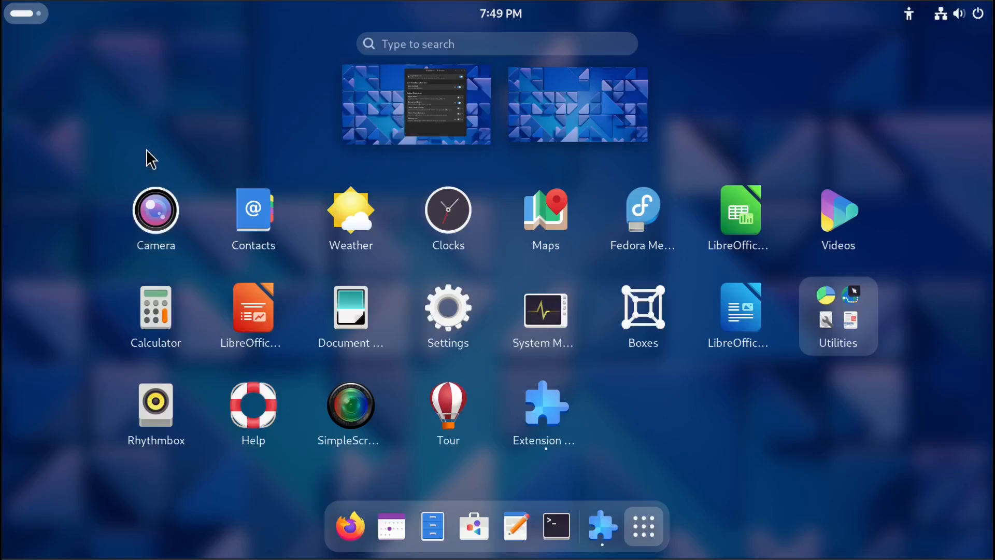
{"action": "left_click", "coordinate": [361, 111]}
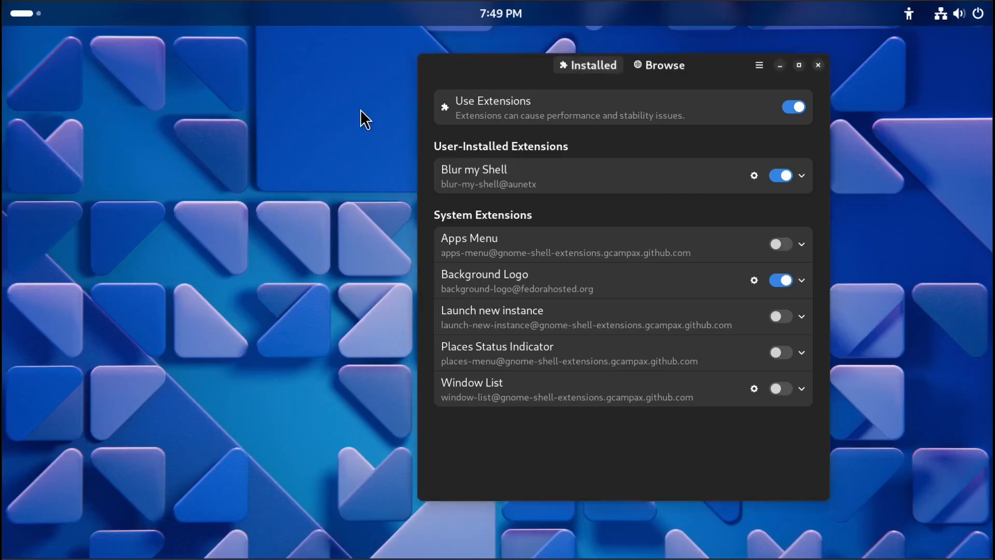
{"action": "left_click", "coordinate": [754, 175]}
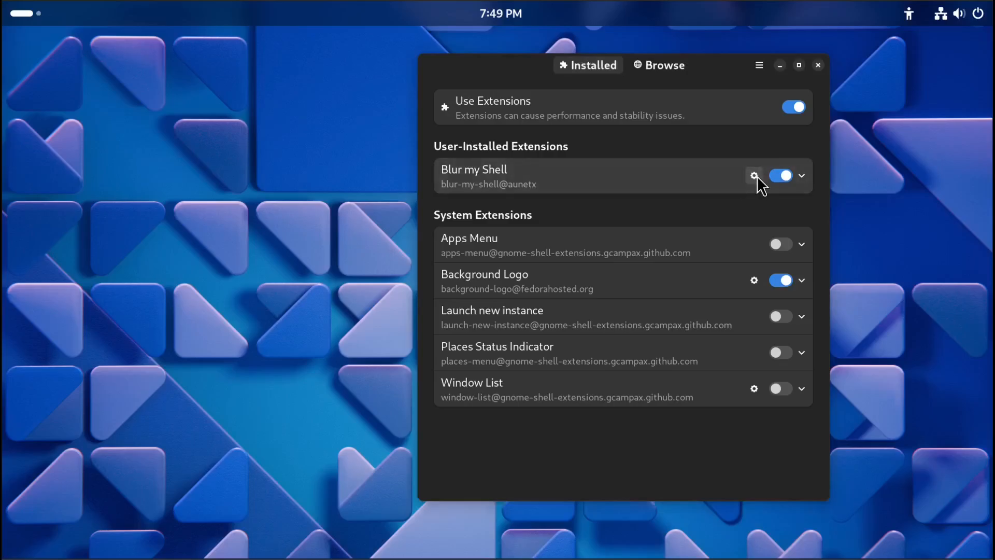
{"action": "left_click_drag", "start_coordinate": [533, 167], "coordinate": [788, 94]}
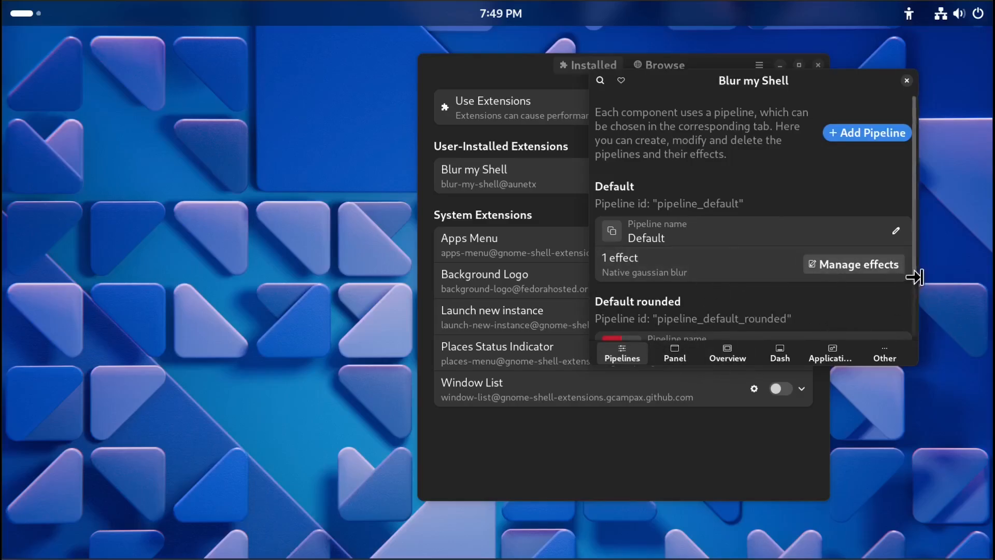
{"action": "left_click_drag", "start_coordinate": [912, 270], "coordinate": [916, 325]}
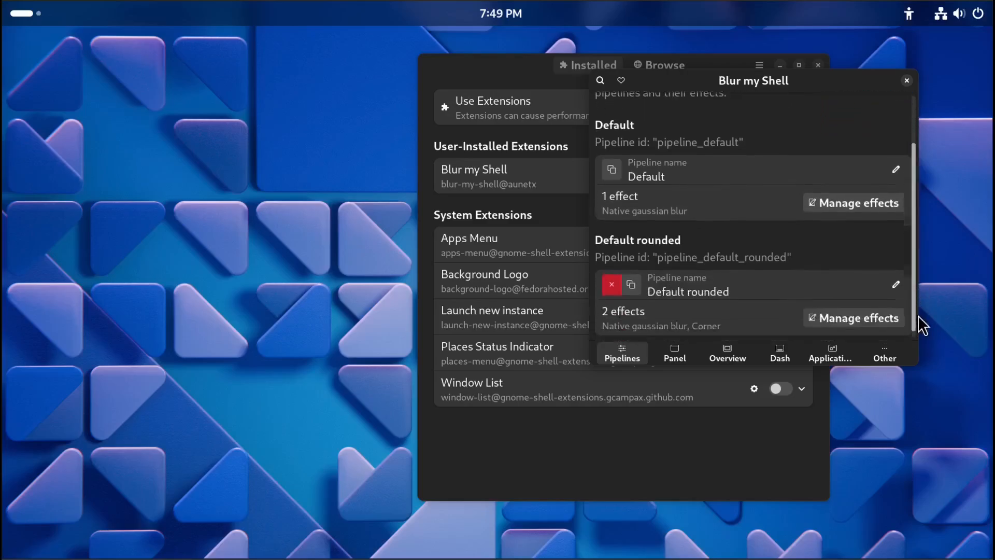
{"action": "left_click", "coordinate": [673, 365]}
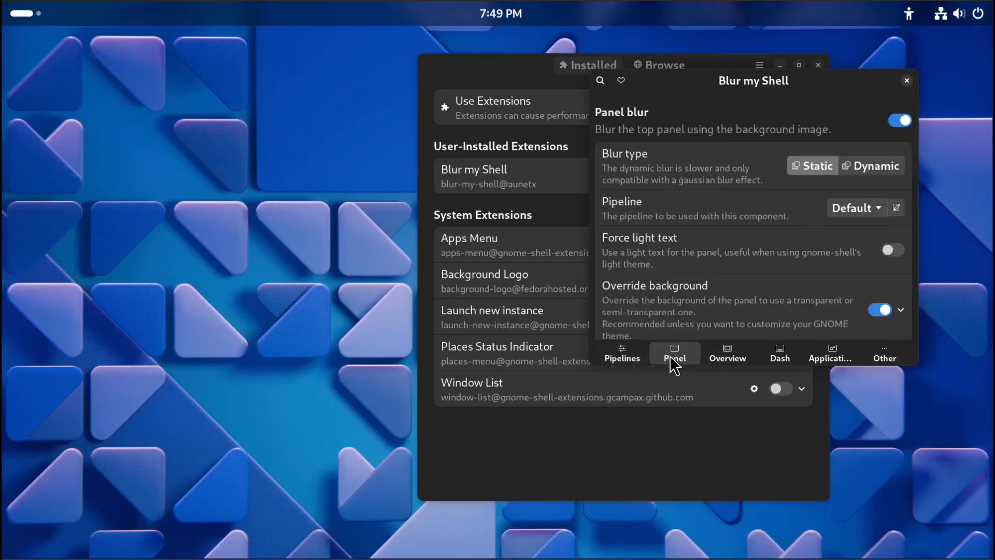
{"action": "left_click", "coordinate": [722, 350]}
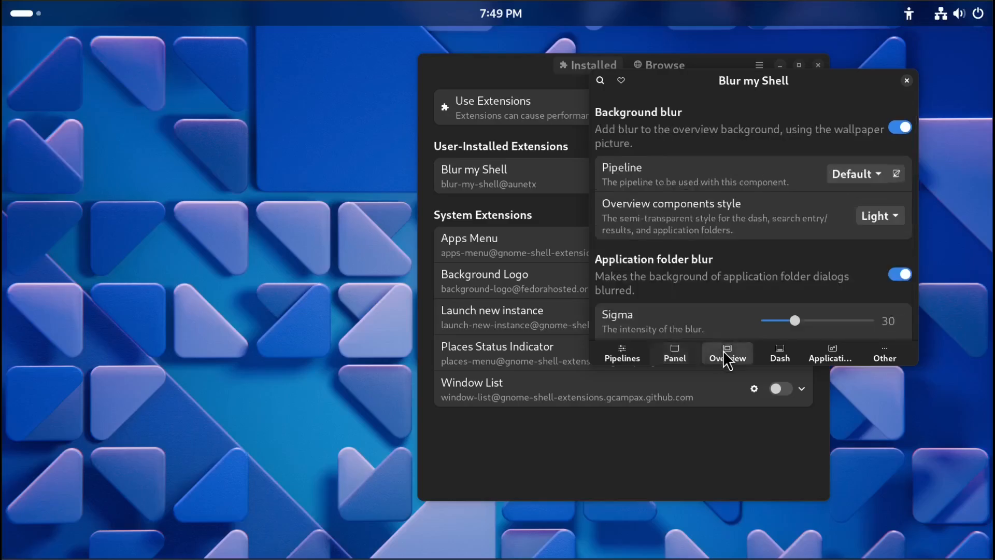
{"action": "left_click", "coordinate": [779, 361]}
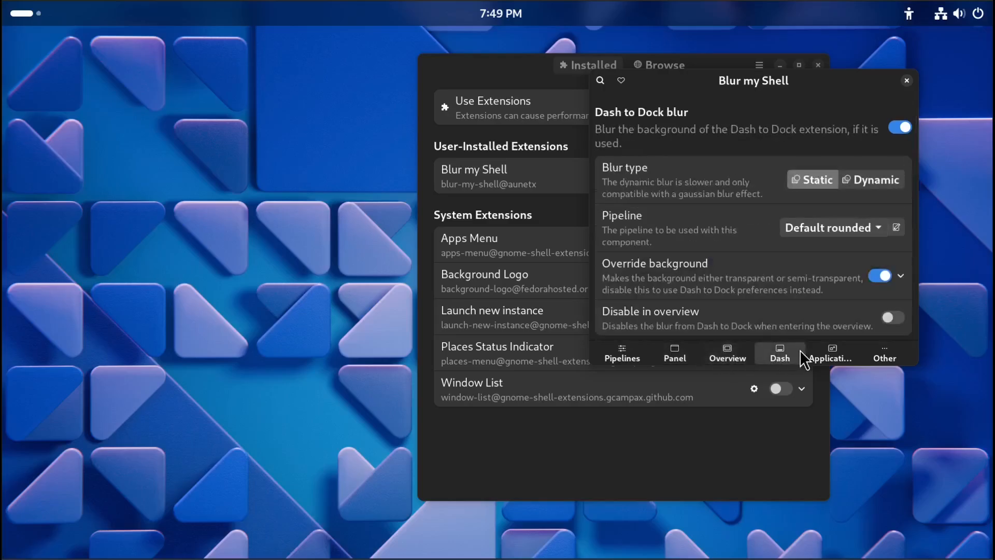
{"action": "left_click", "coordinate": [827, 356]}
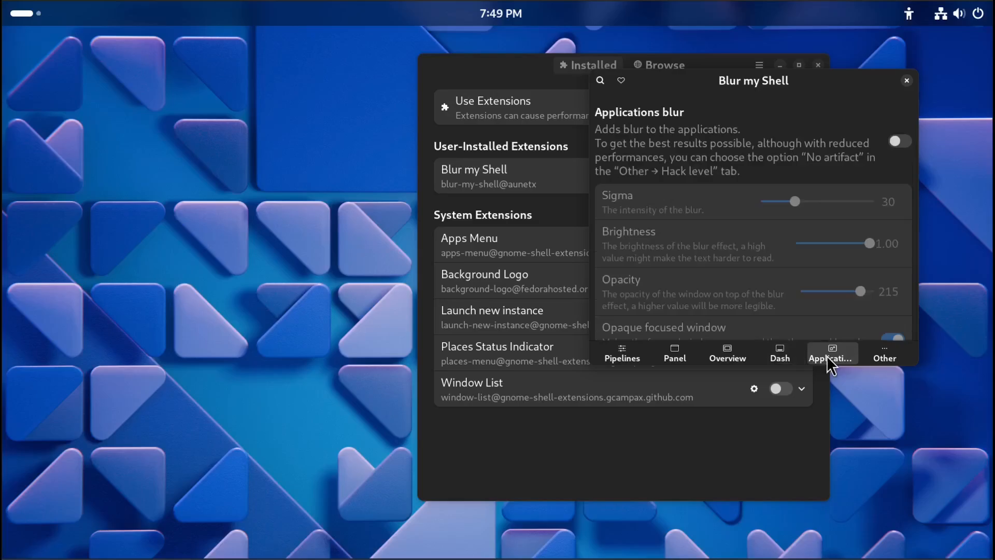
{"action": "left_click", "coordinate": [887, 353]}
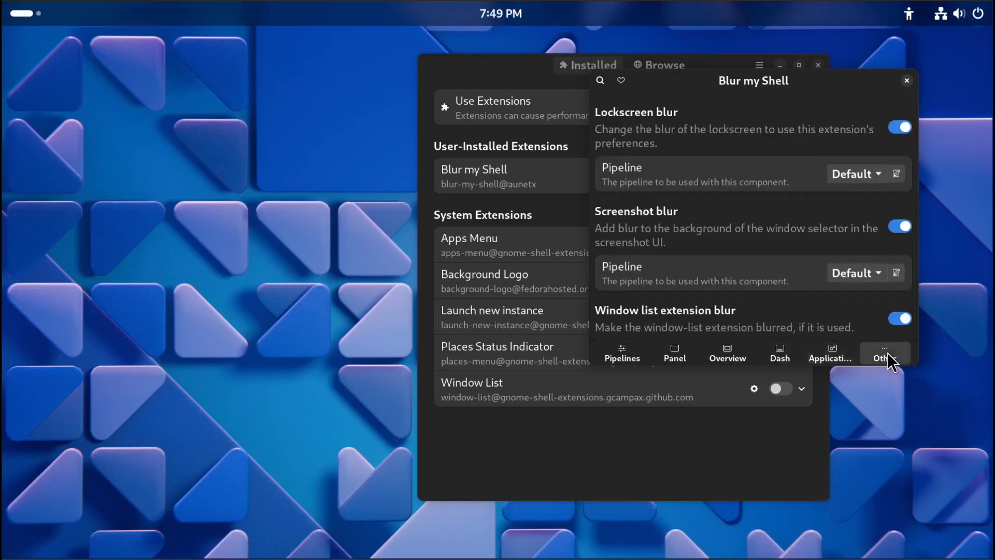
{"action": "left_click", "coordinate": [910, 83]}
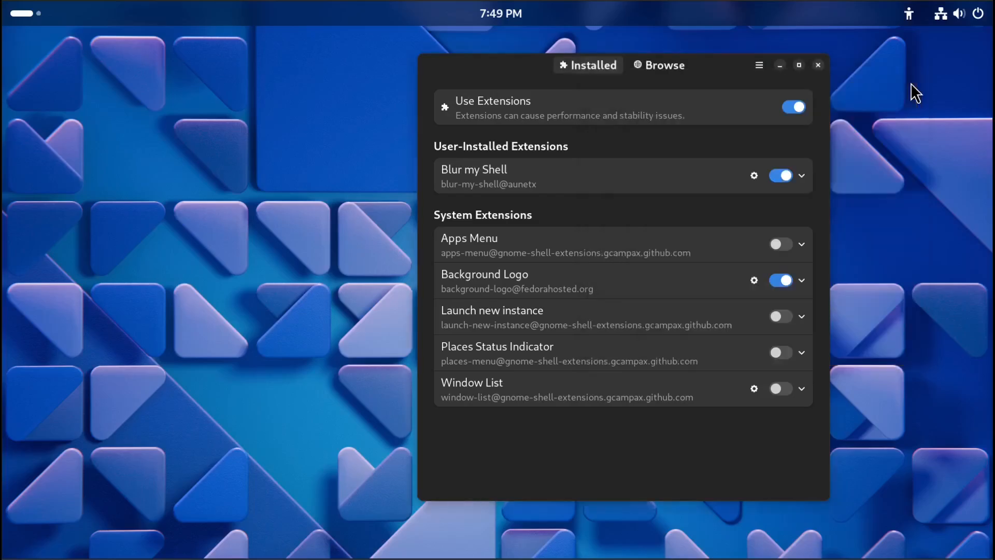
Clear the extension search, search for caffe, and open the Caffeine extension page.
{"action": "left_click", "coordinate": [22, 16]}
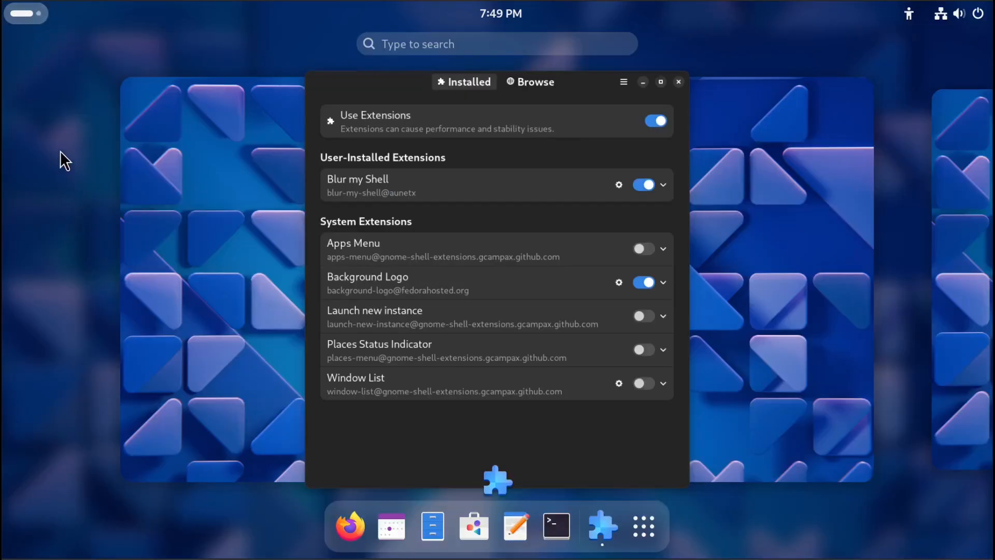
{"action": "left_click", "coordinate": [35, 16]}
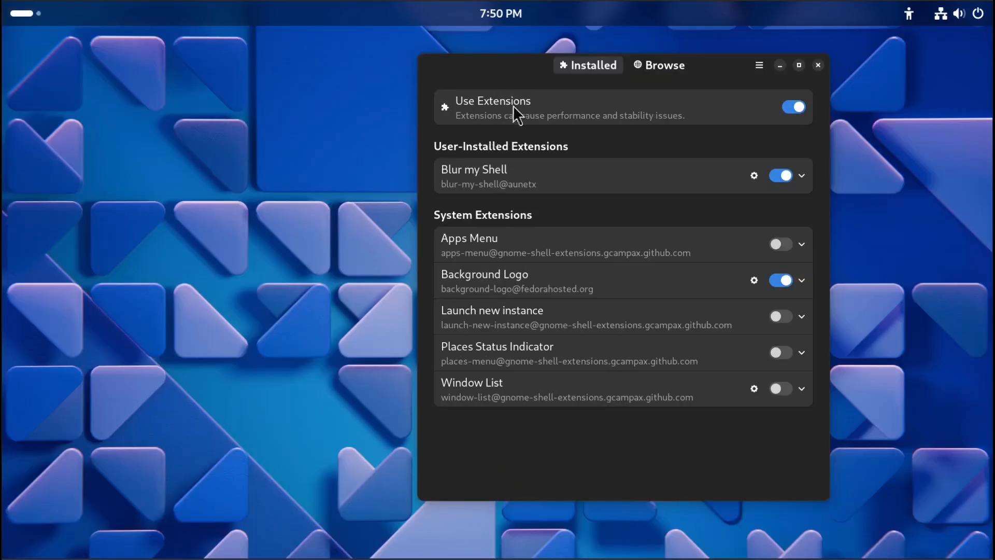
{"action": "left_click", "coordinate": [661, 66]}
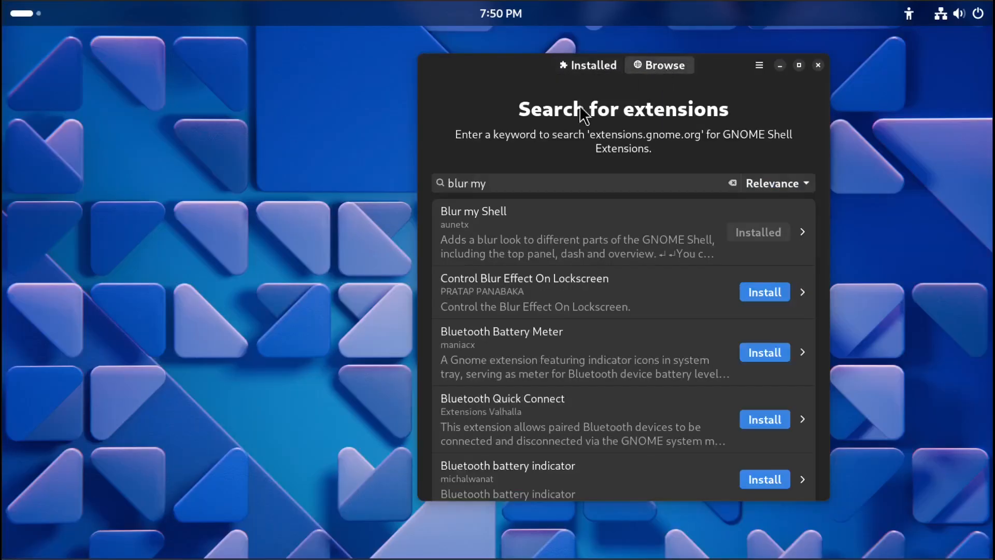
{"action": "left_click", "coordinate": [730, 183]}
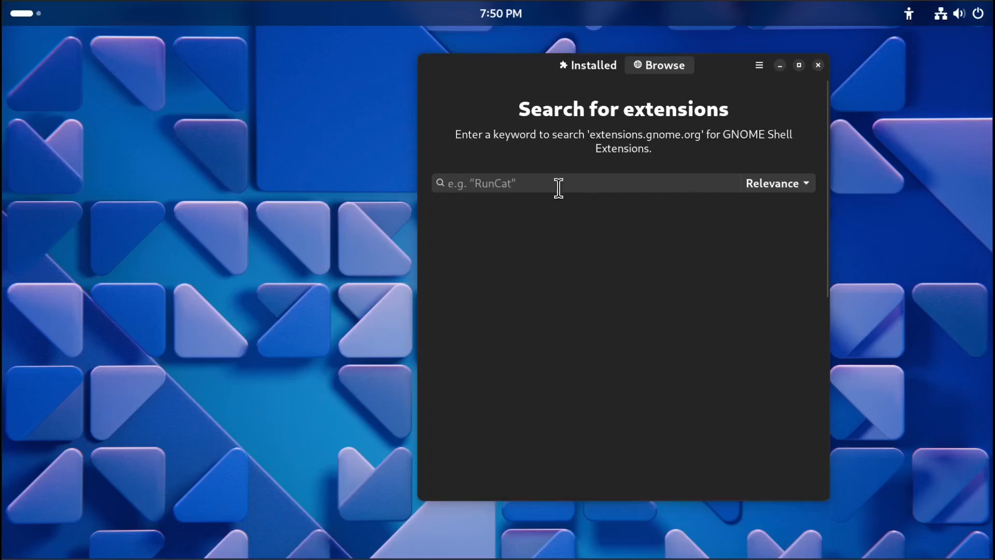
{"action": "left_click", "coordinate": [556, 188]}
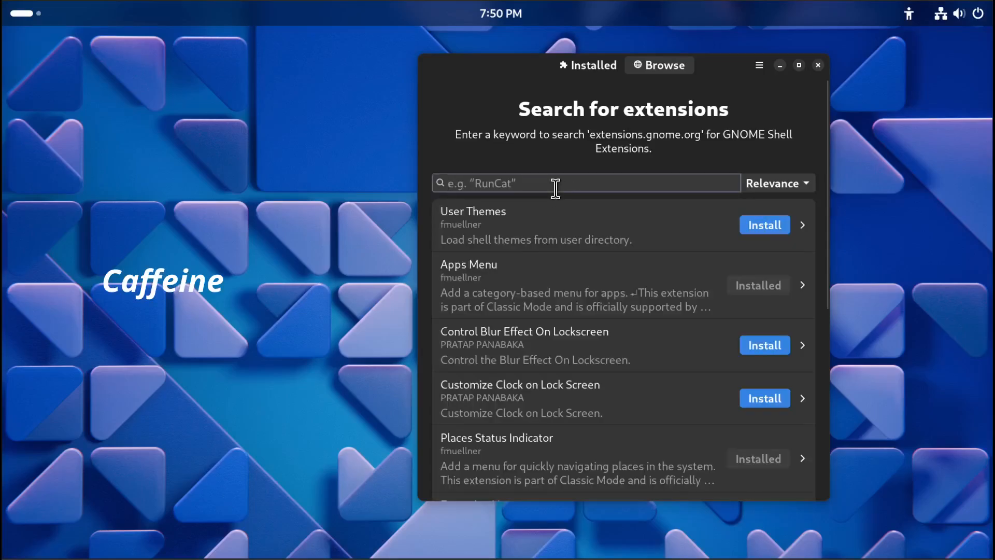
{"action": "type", "text": "caffe"}
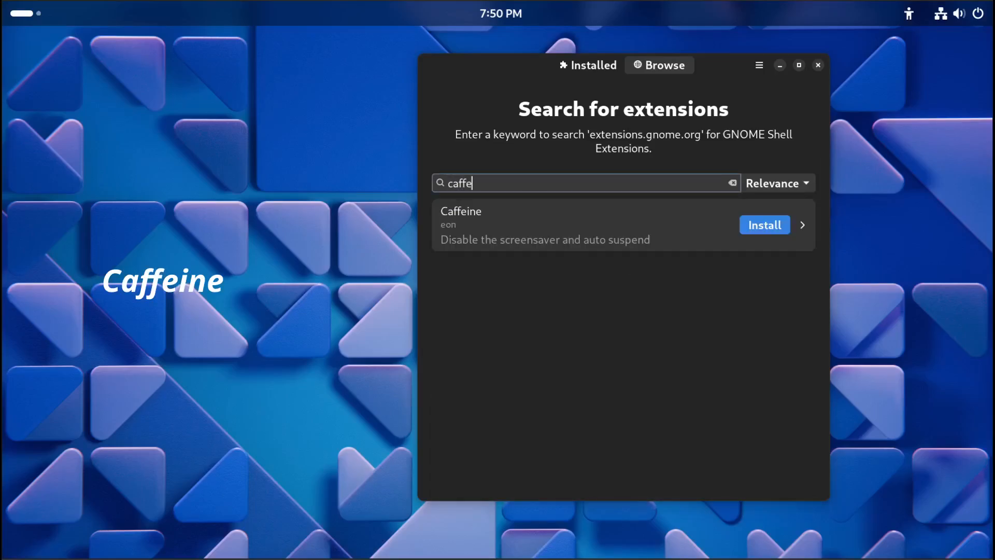
{"action": "left_click", "coordinate": [576, 228]}
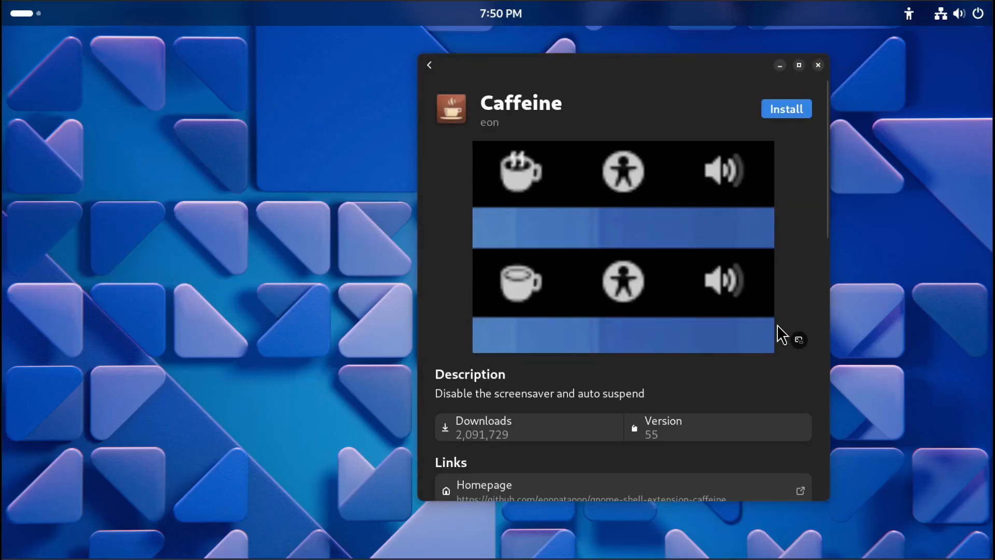
Install the Caffeine extension and go back to the search results.
{"action": "scroll", "coordinate": [776, 325], "scroll_direction": "down", "scroll_amount": 5}
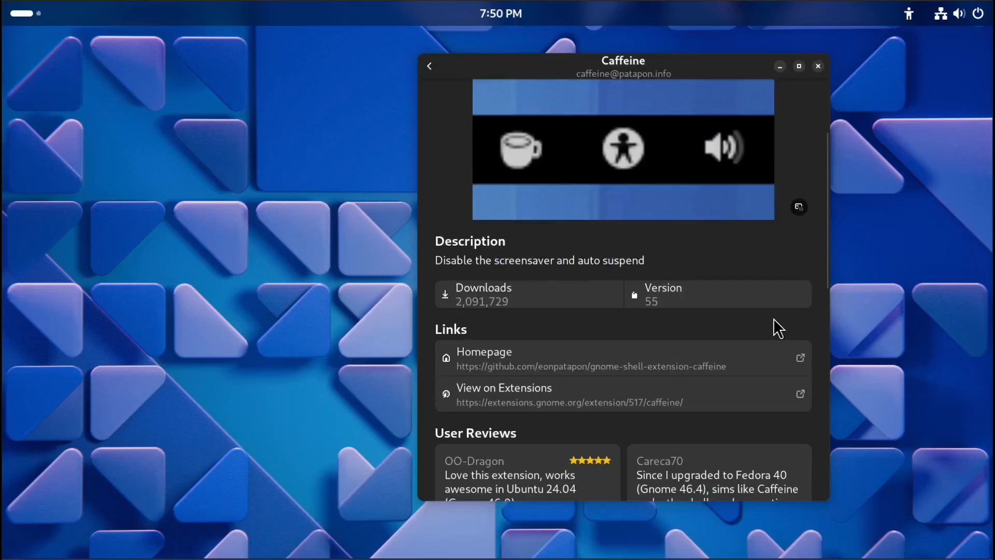
{"action": "scroll", "coordinate": [773, 318], "scroll_direction": "down", "scroll_amount": 3}
{"action": "scroll", "coordinate": [773, 318], "scroll_direction": "up", "scroll_amount": 8}
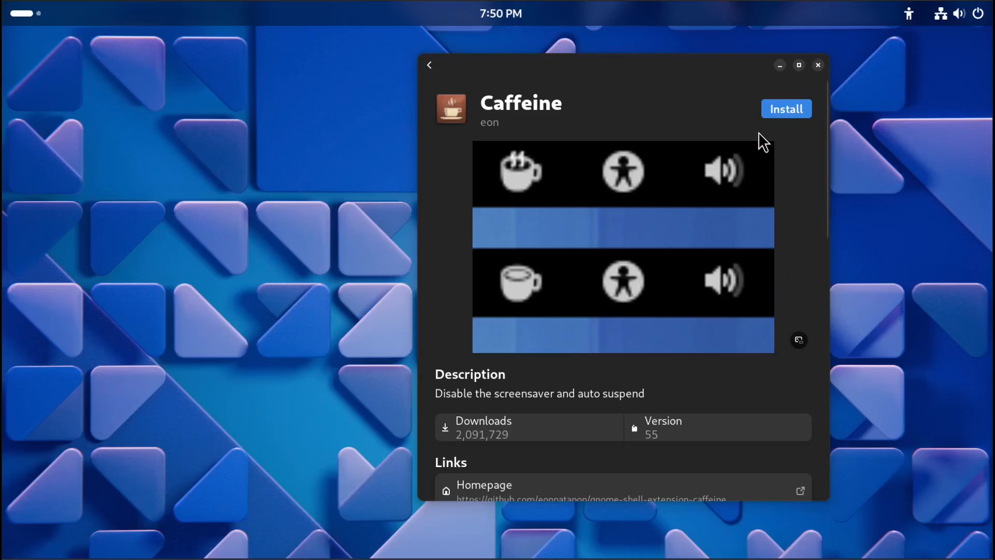
{"action": "left_click", "coordinate": [774, 112]}
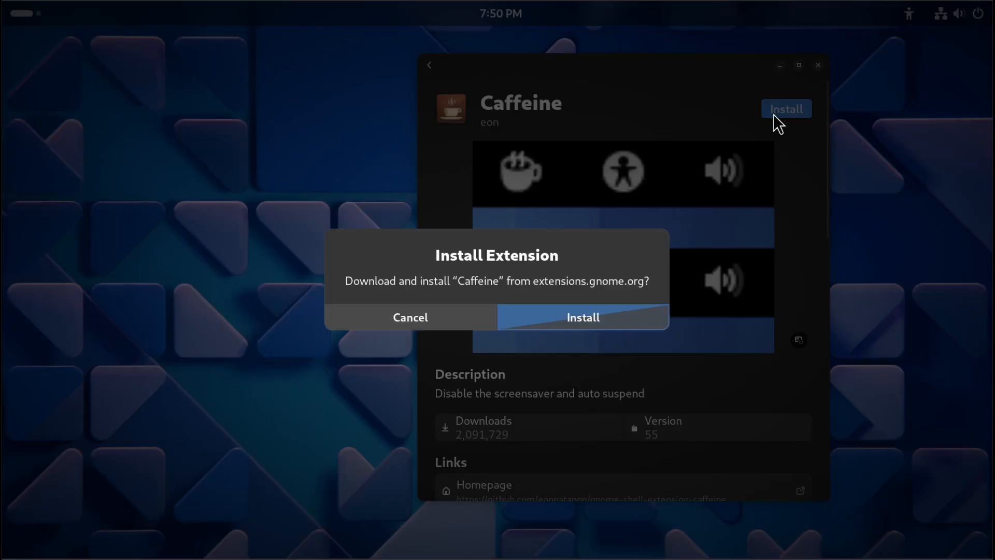
{"action": "left_click", "coordinate": [611, 311]}
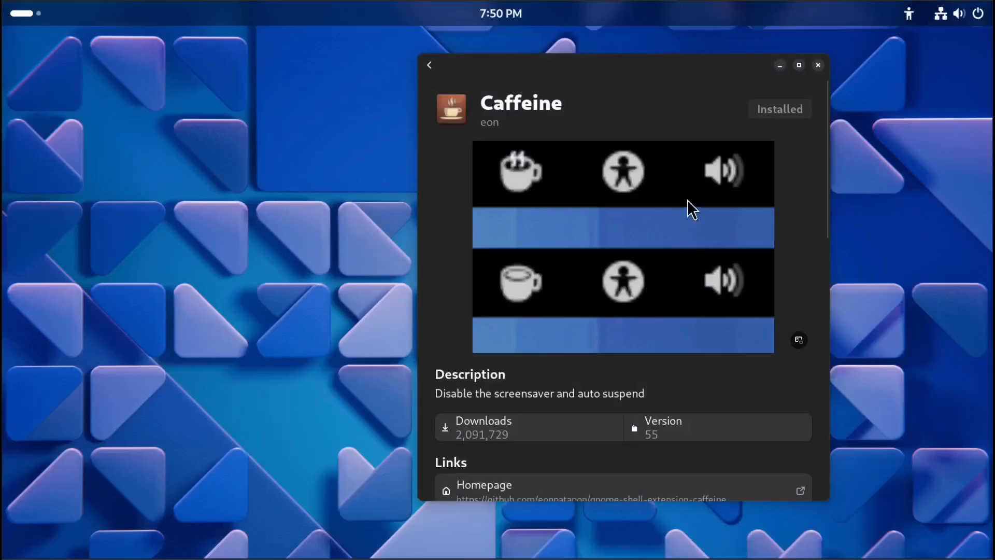
{"action": "left_click", "coordinate": [429, 65]}
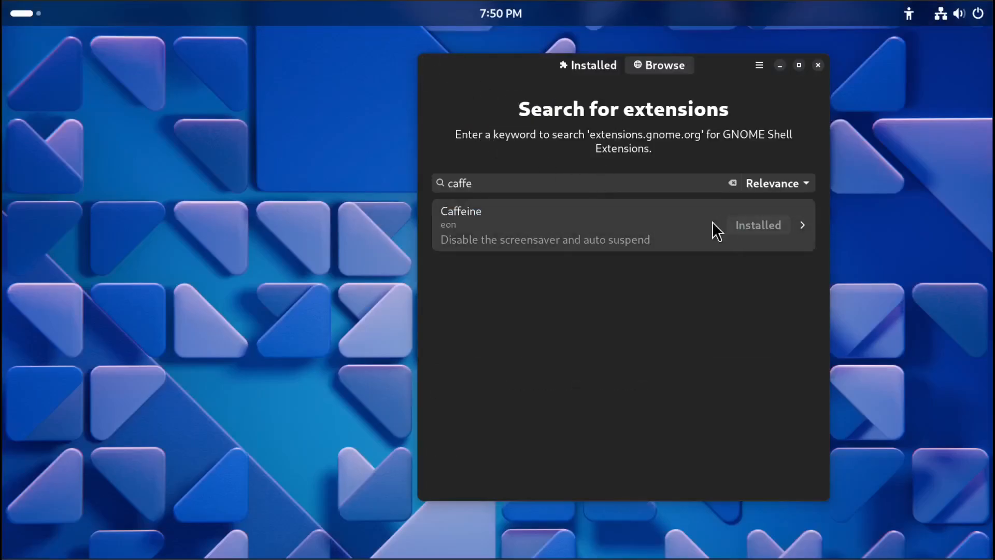
Open Caffeine's settings from the installed extensions list and review its General, Display, Timer and Apps pages, then close them.
{"action": "left_click", "coordinate": [566, 73]}
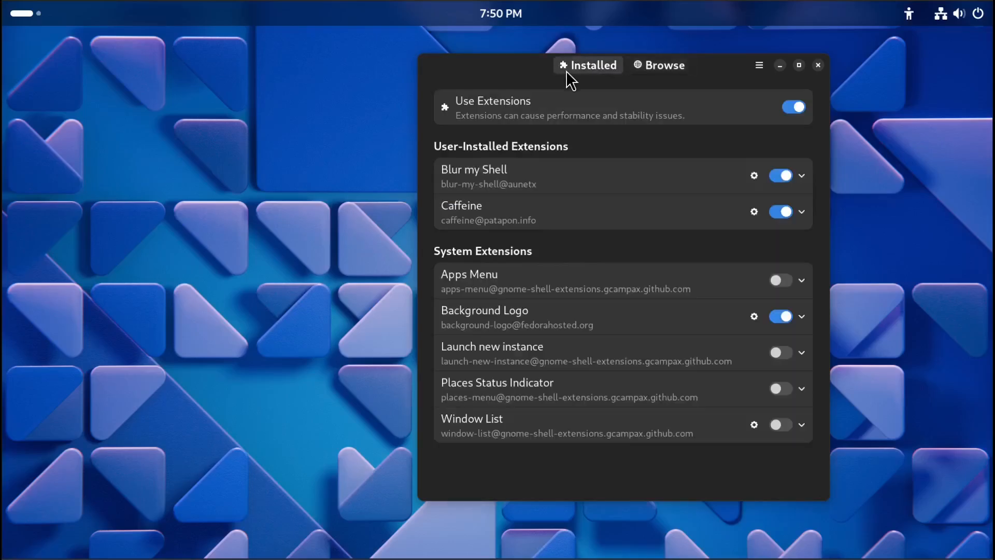
{"action": "left_click", "coordinate": [754, 211]}
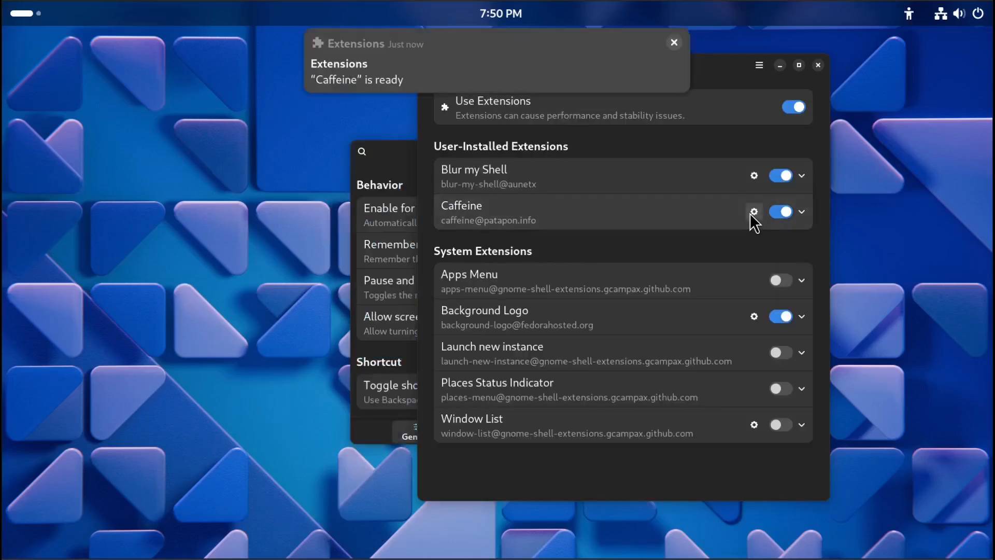
{"action": "left_click", "coordinate": [406, 160]}
{"action": "left_click_drag", "start_coordinate": [405, 158], "coordinate": [337, 106]}
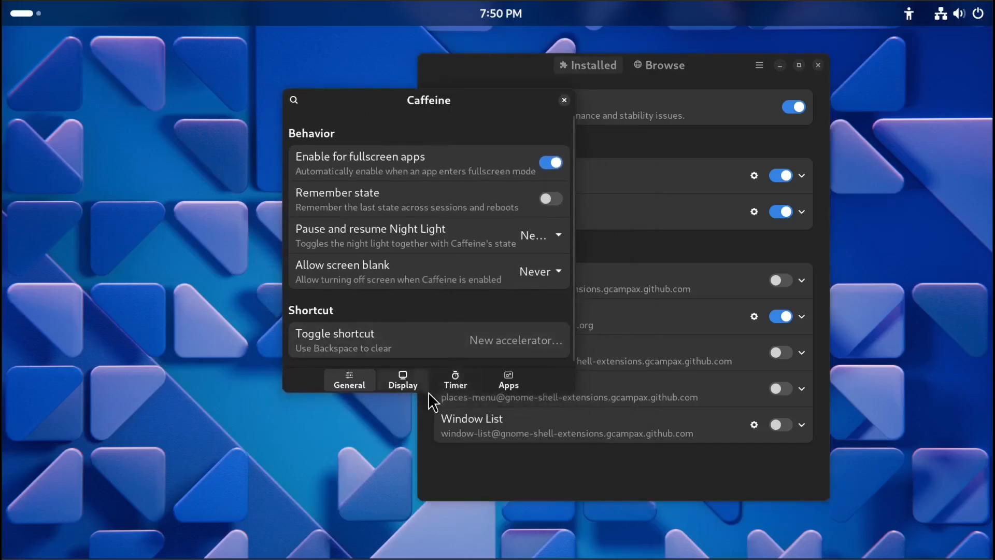
{"action": "left_click_drag", "start_coordinate": [428, 392], "coordinate": [446, 416]}
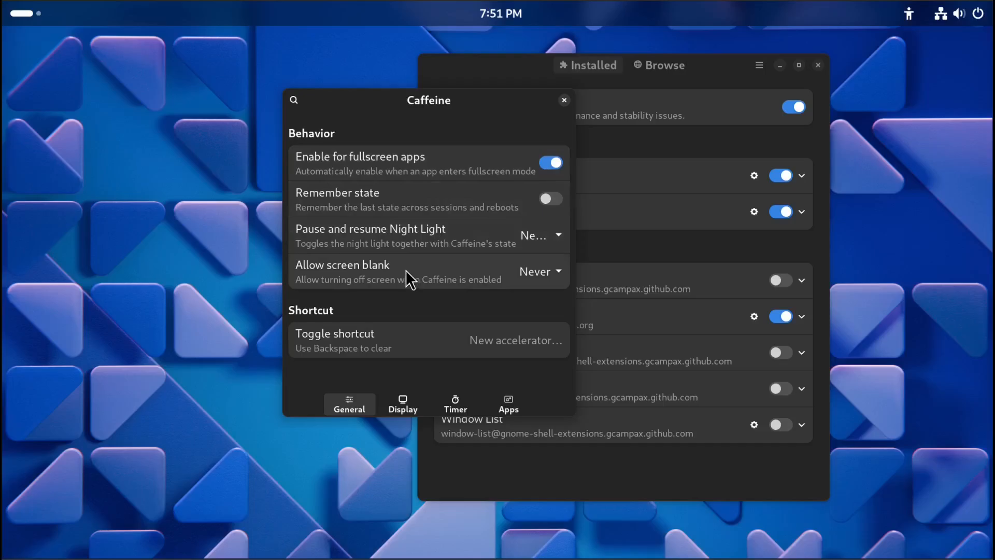
{"action": "left_click", "coordinate": [554, 269]}
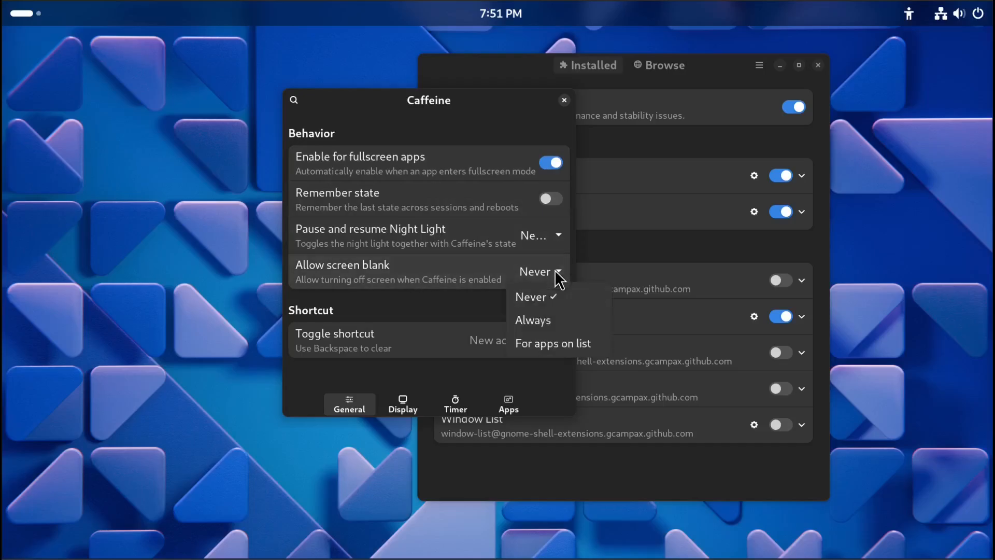
{"action": "left_click", "coordinate": [555, 270]}
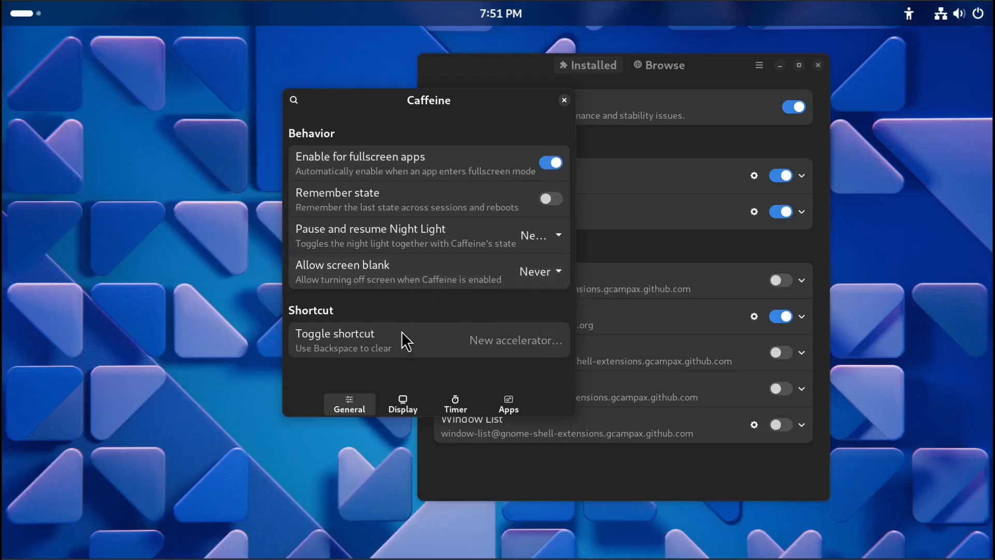
{"action": "left_click", "coordinate": [413, 403]}
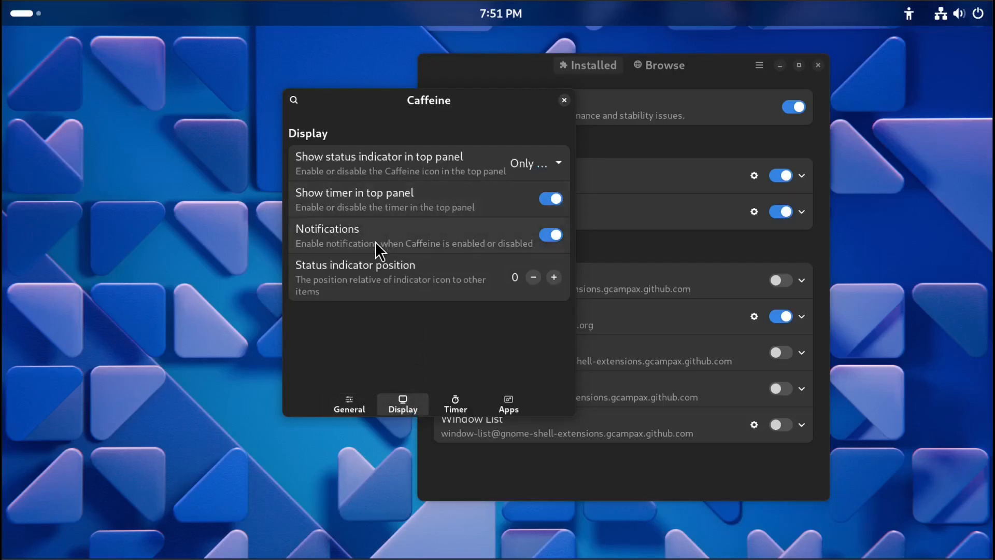
{"action": "left_click", "coordinate": [453, 407]}
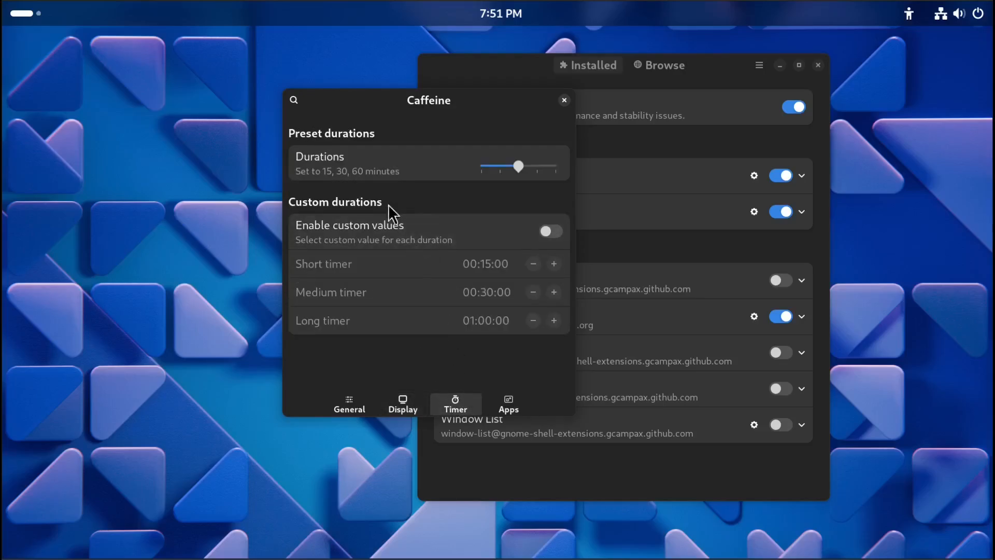
{"action": "left_click", "coordinate": [508, 408]}
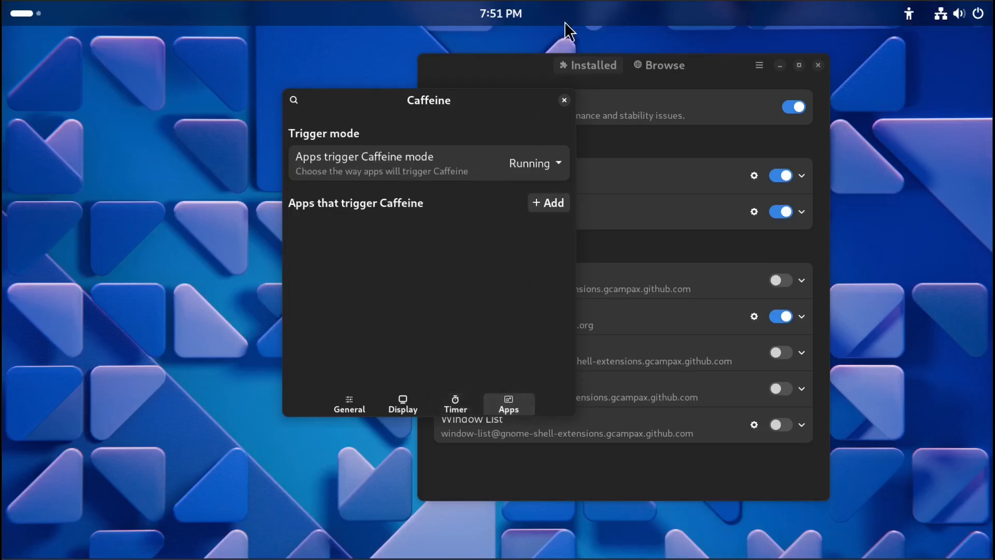
{"action": "left_click", "coordinate": [563, 104]}
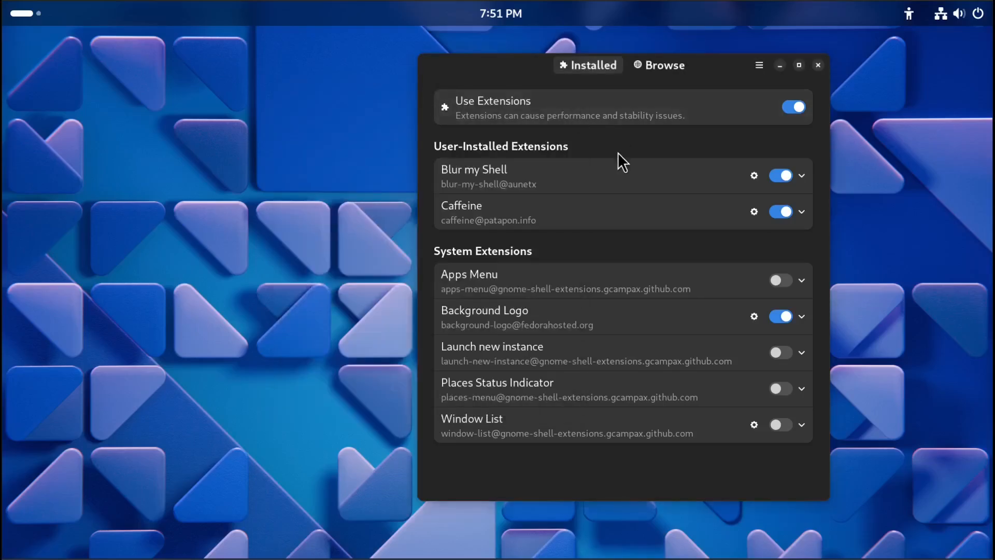
Expand Caffeine's details, reopen and close its settings, then collapse the Caffeine row.
{"action": "left_click", "coordinate": [802, 213]}
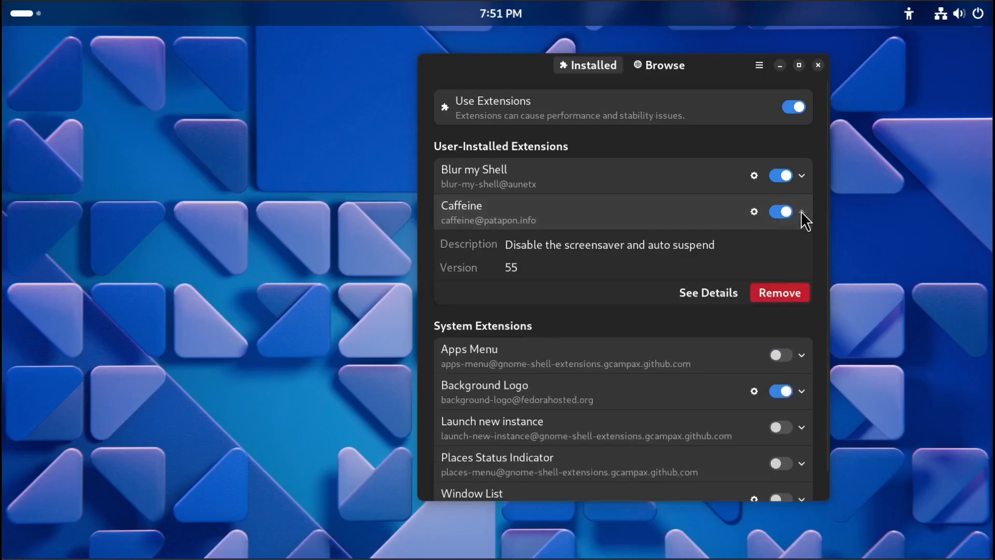
{"action": "left_click", "coordinate": [754, 211]}
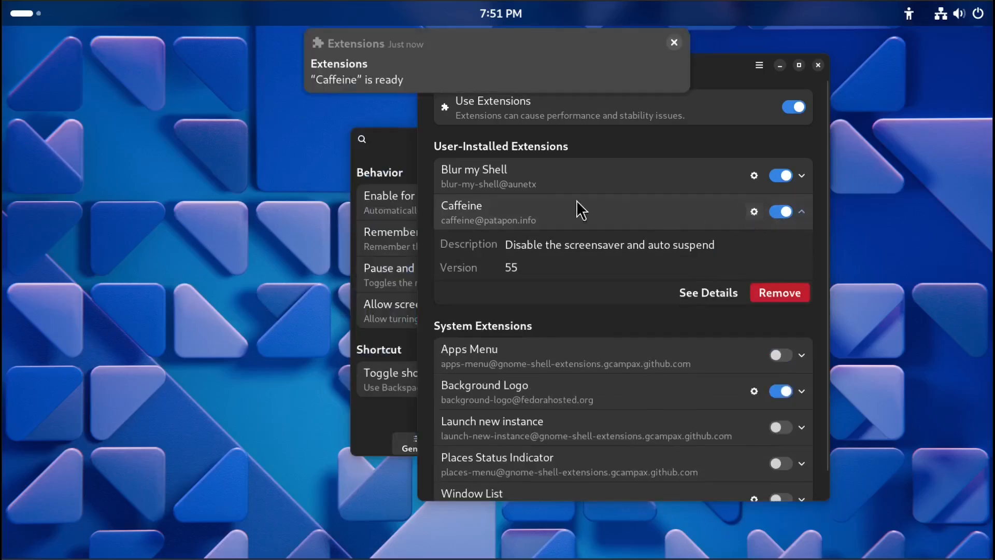
{"action": "left_click", "coordinate": [399, 148]}
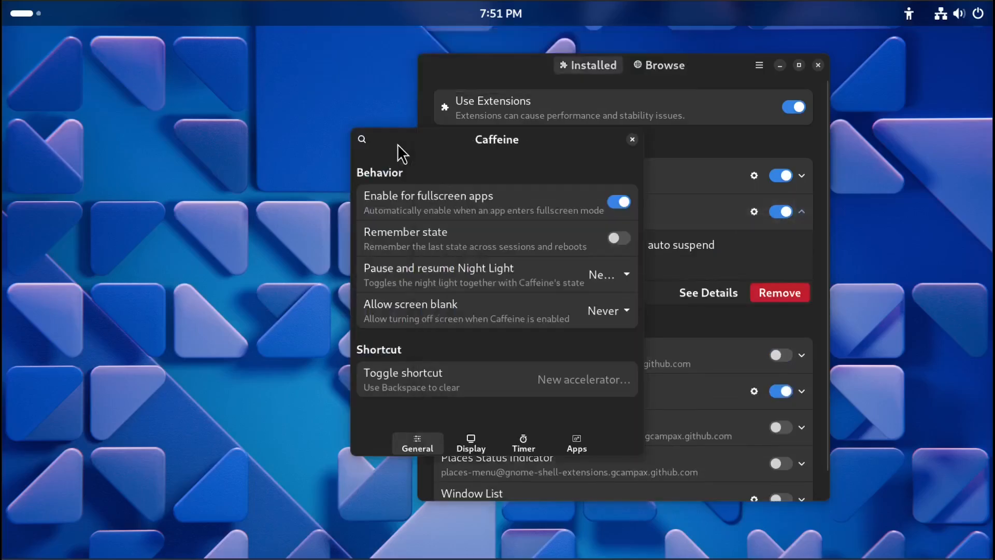
{"action": "left_click", "coordinate": [632, 138]}
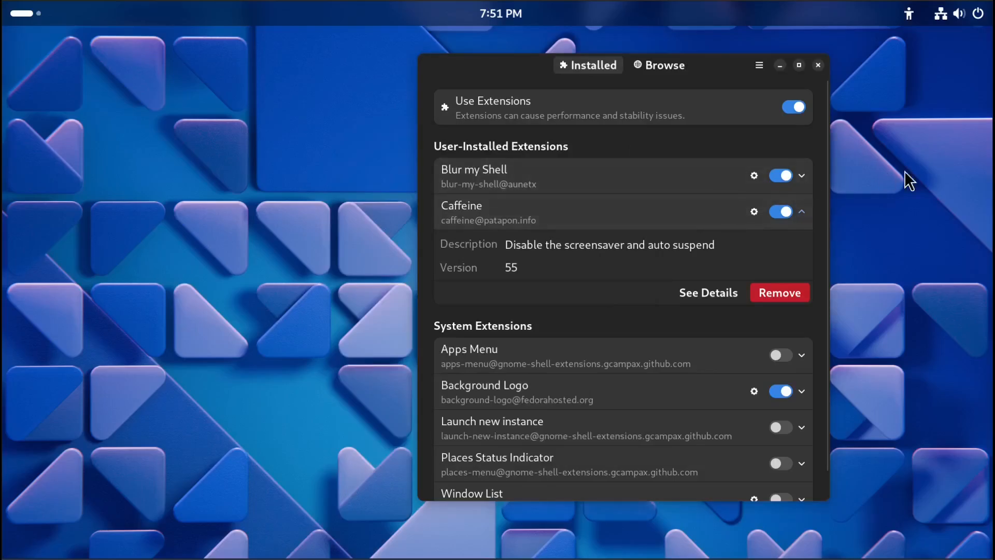
{"action": "left_click", "coordinate": [801, 211]}
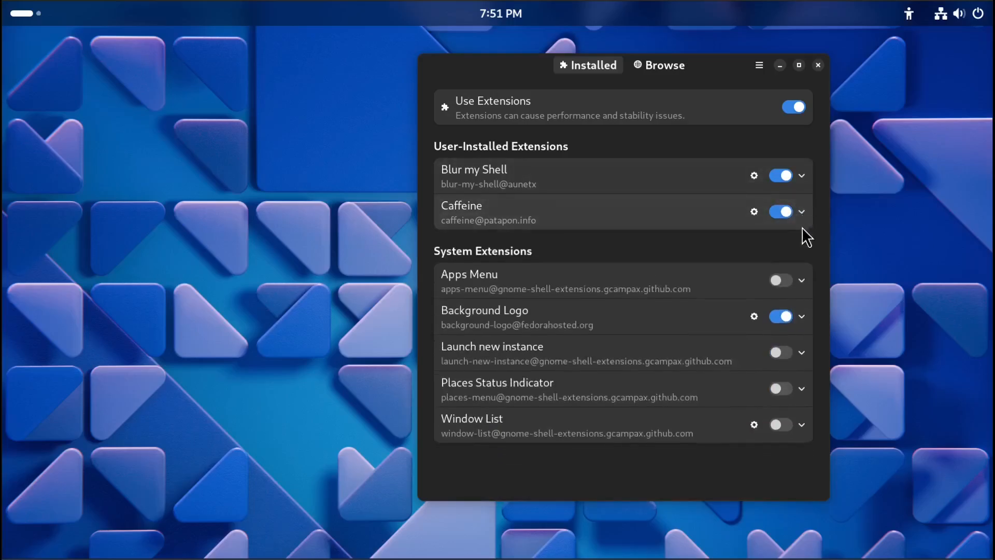
{"action": "left_click", "coordinate": [801, 211]}
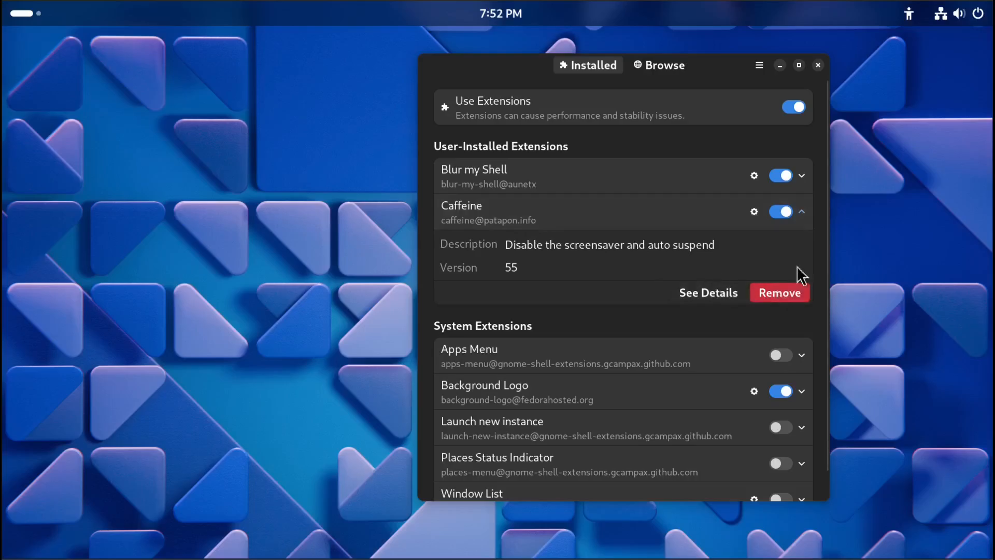
{"action": "left_click", "coordinate": [801, 211]}
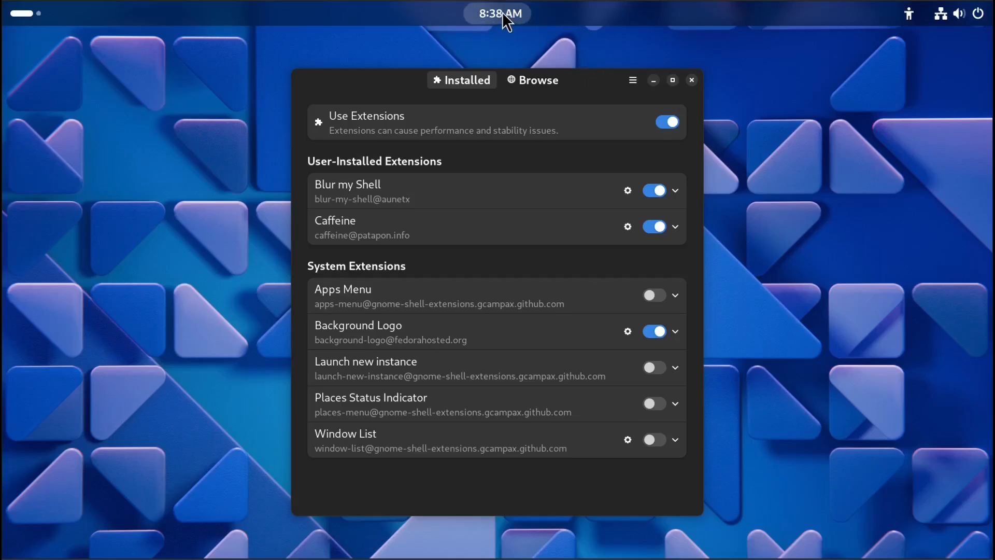
Search the extension browser for date menu form and install the Date Menu Formatter extension.
{"action": "left_click", "coordinate": [524, 80]}
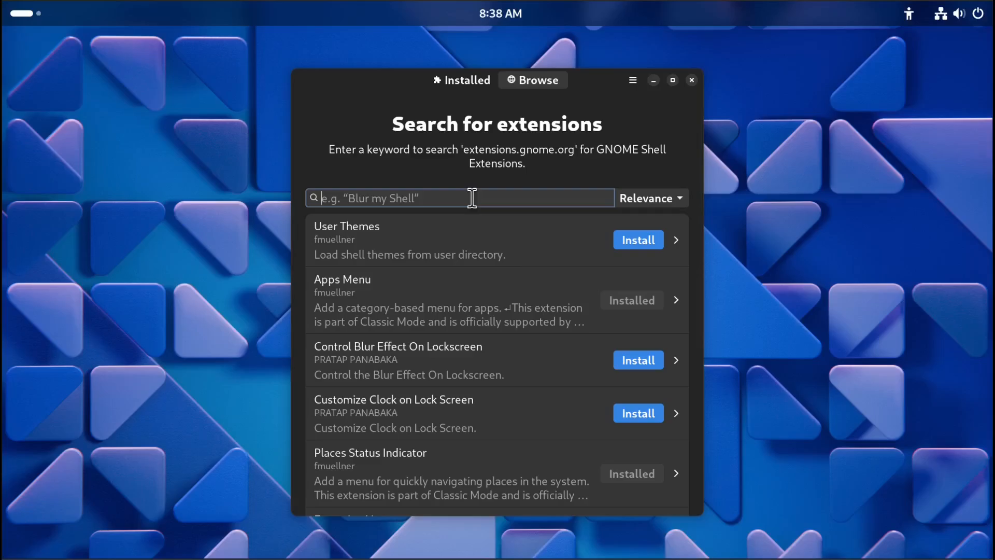
{"action": "type", "text": "date menu"}
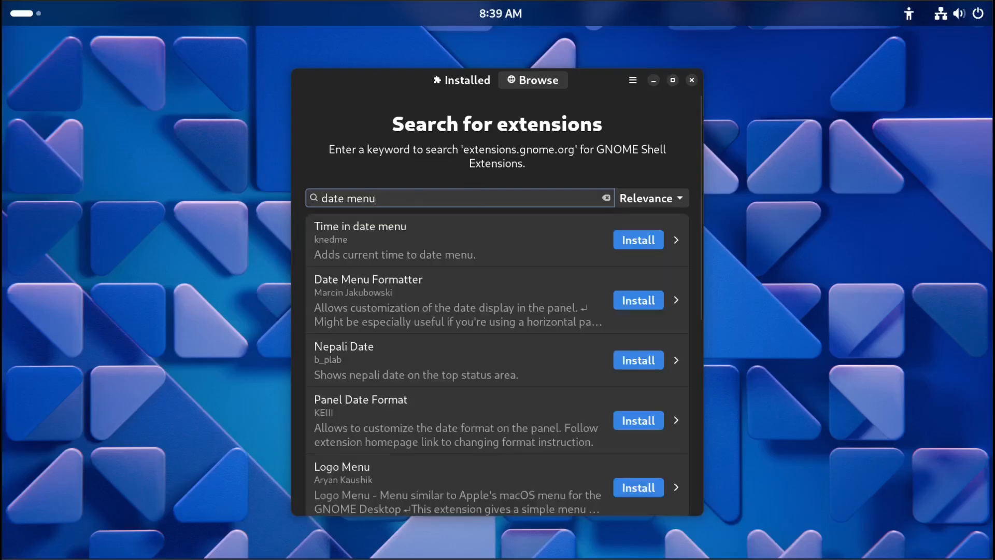
{"action": "type", "text": " form"}
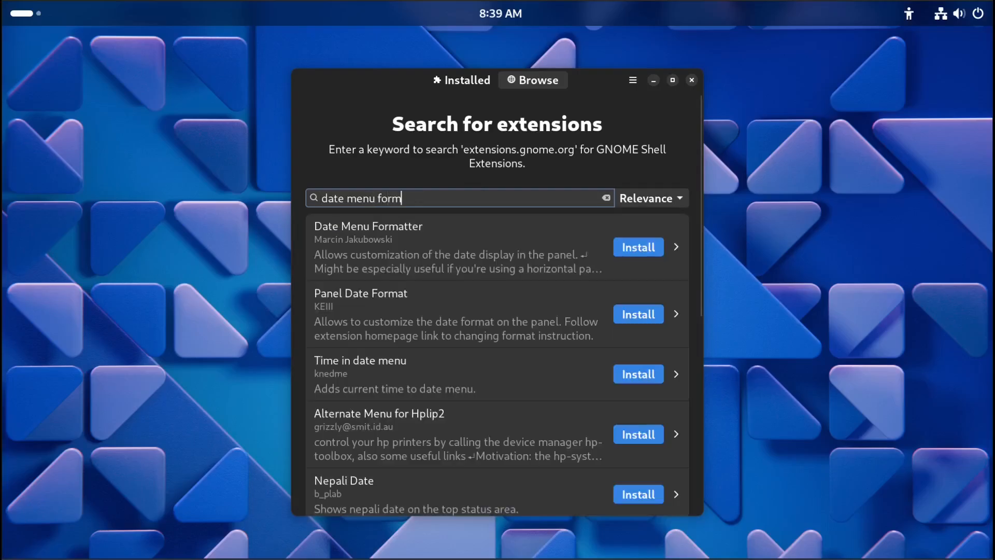
{"action": "left_click", "coordinate": [639, 245]}
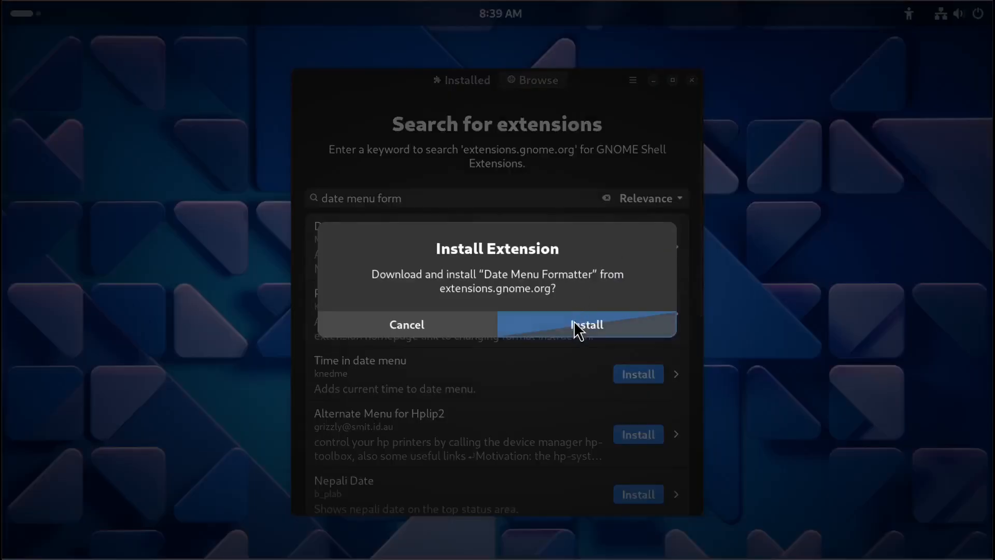
{"action": "left_click", "coordinate": [574, 322]}
Open Date Menu Formatter's settings from the installed list and enlarge the settings window.
{"action": "left_click", "coordinate": [464, 82]}
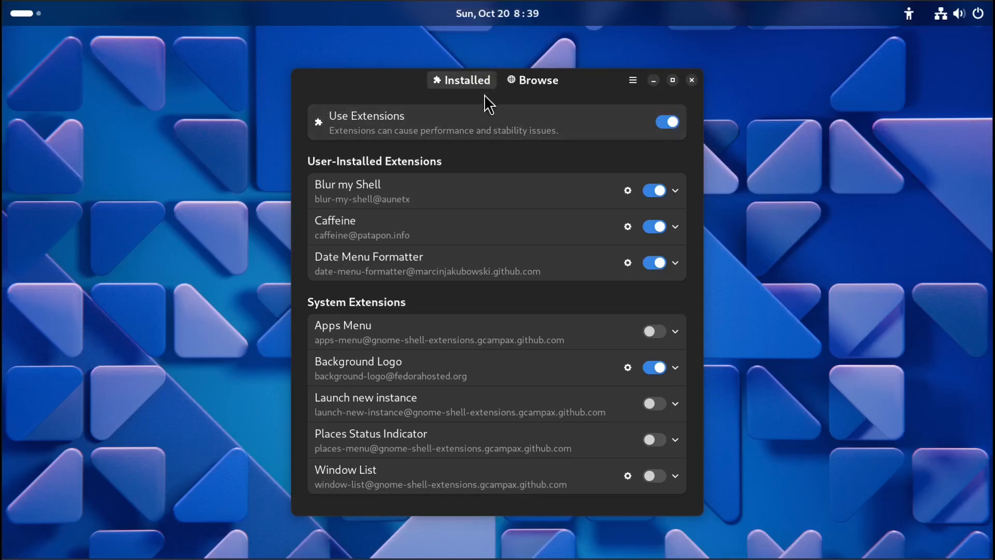
{"action": "left_click", "coordinate": [628, 263]}
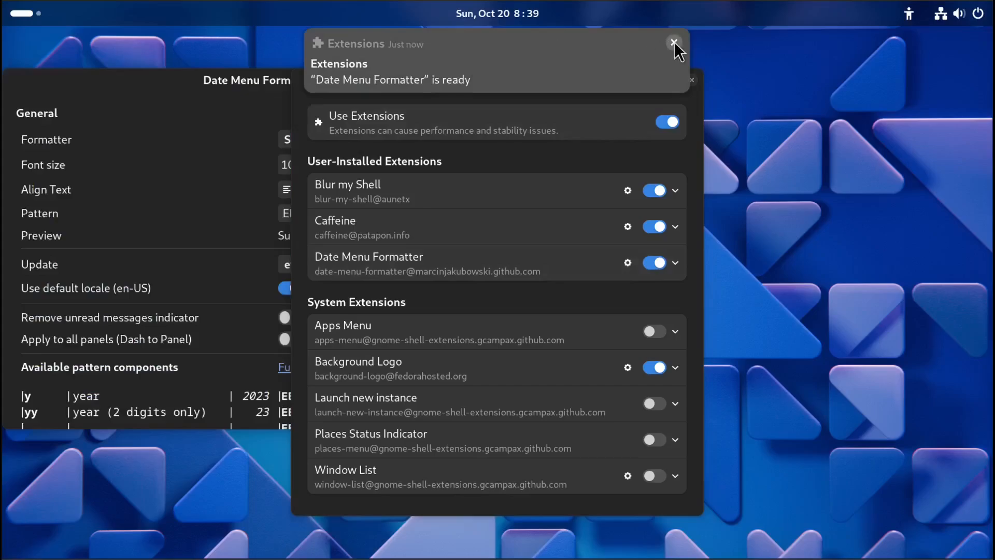
{"action": "left_click", "coordinate": [673, 42]}
{"action": "left_click", "coordinate": [275, 89]}
{"action": "left_click_drag", "start_coordinate": [273, 85], "coordinate": [395, 78]}
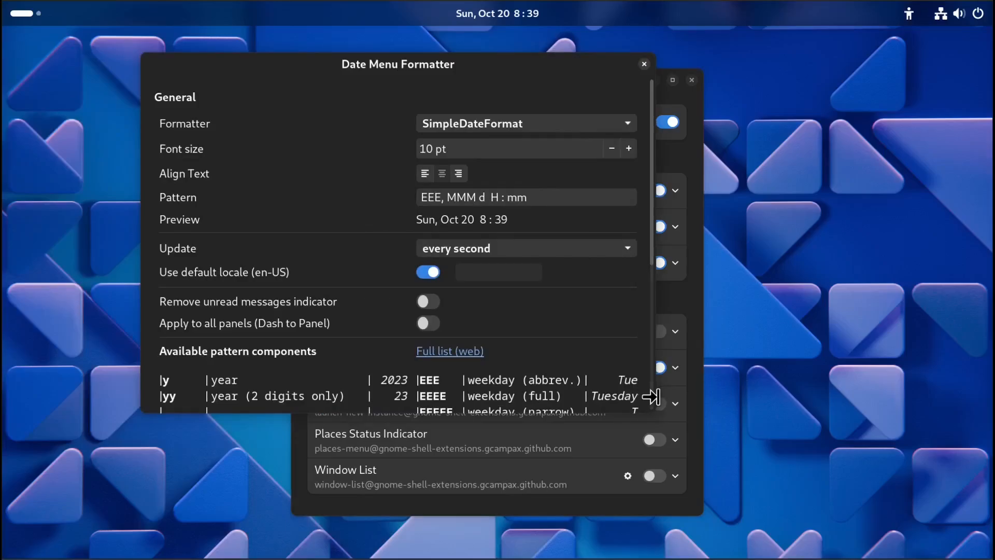
{"action": "left_click_drag", "start_coordinate": [654, 398], "coordinate": [787, 404]}
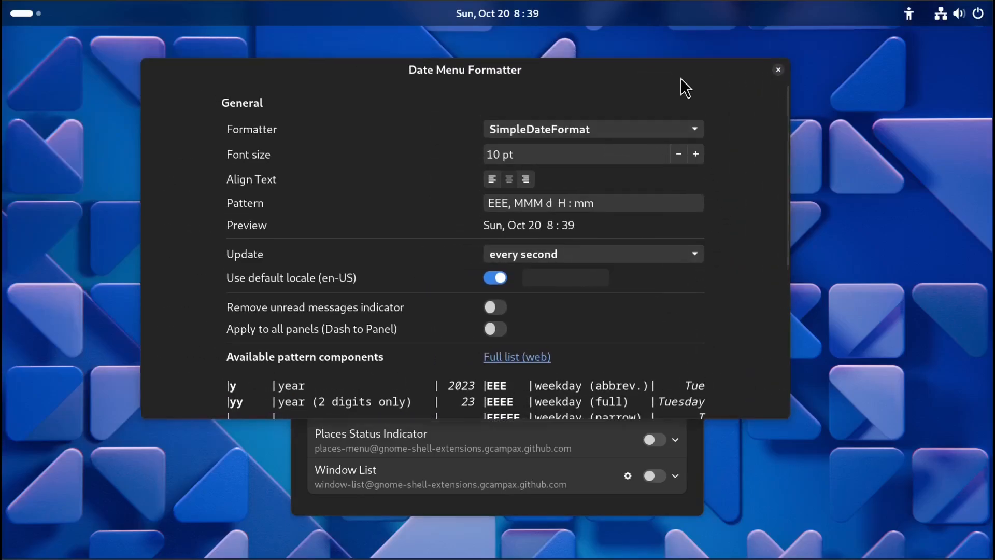
{"action": "left_click_drag", "start_coordinate": [680, 78], "coordinate": [720, 114]}
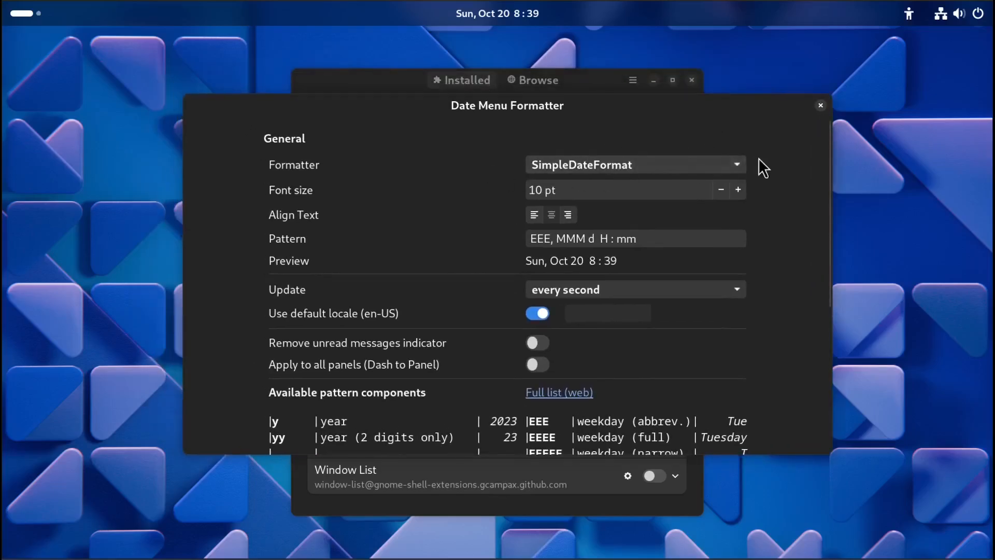
{"action": "left_click", "coordinate": [725, 164]}
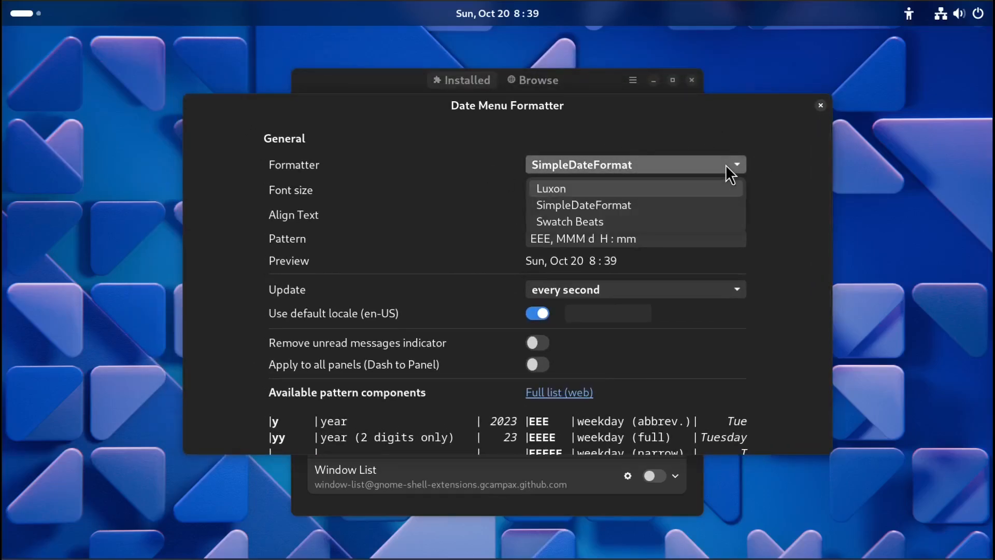
{"action": "left_click", "coordinate": [789, 150]}
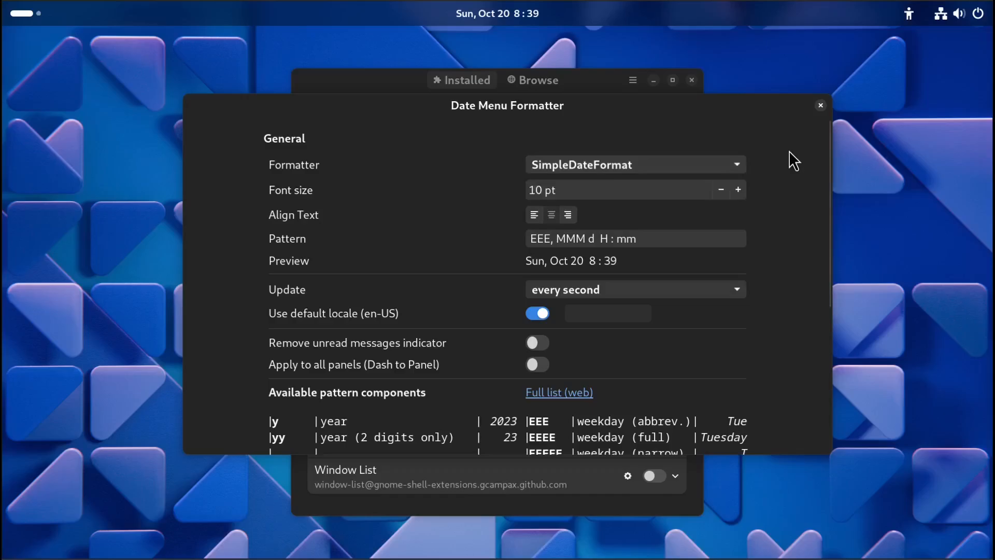
Set the Date Menu Formatter font size to 12 pt.
{"action": "left_click", "coordinate": [734, 190]}
{"action": "left_click", "coordinate": [734, 191]}
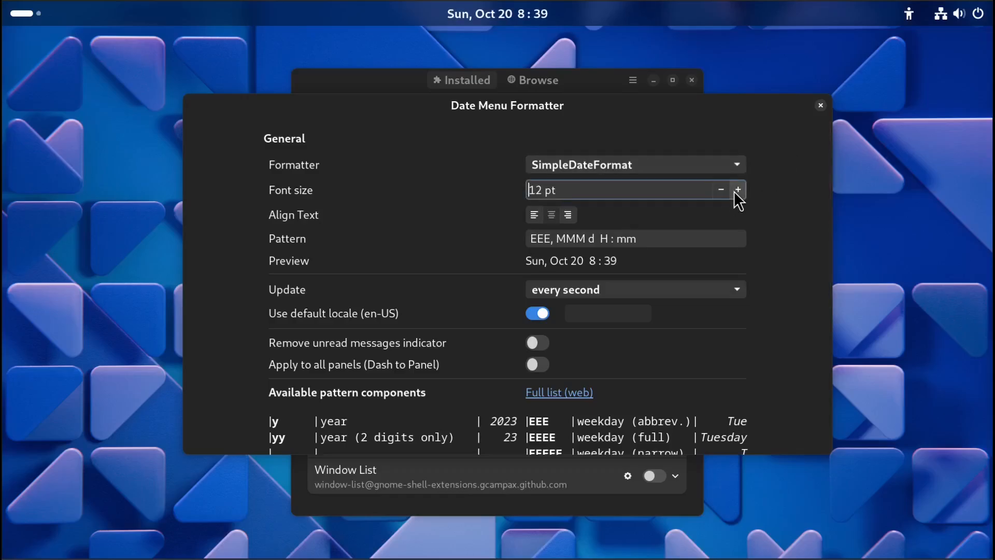
{"action": "left_click", "coordinate": [734, 191]}
{"action": "left_click", "coordinate": [733, 191]}
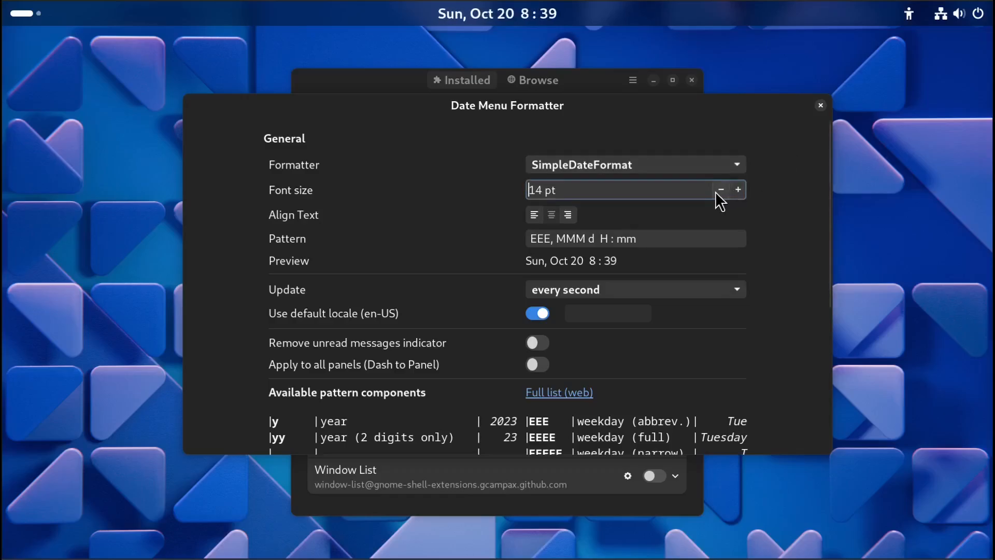
{"action": "left_click", "coordinate": [716, 191]}
{"action": "left_click", "coordinate": [716, 191]}
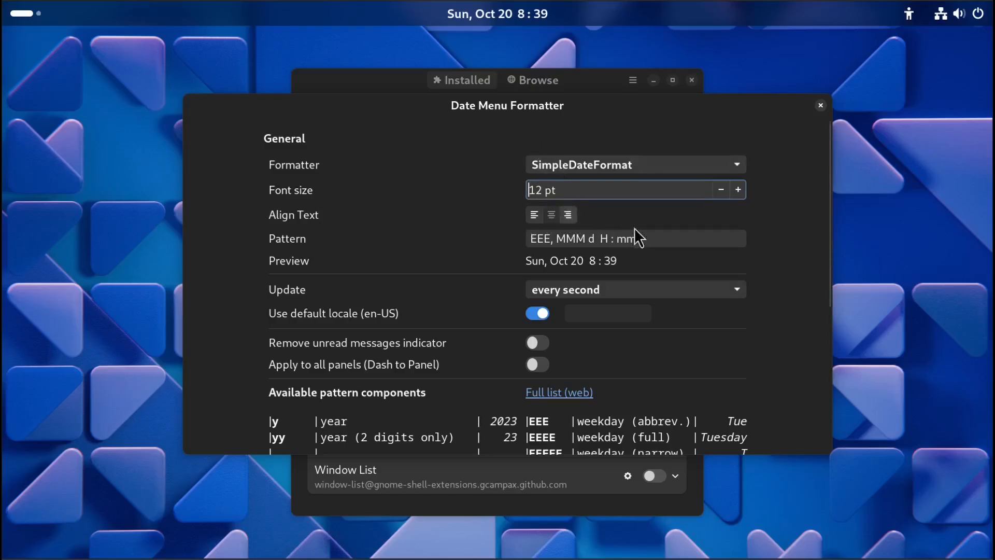
Examine the pattern field and the list of available pattern components in the Date Menu Formatter settings.
{"action": "left_click", "coordinate": [684, 242]}
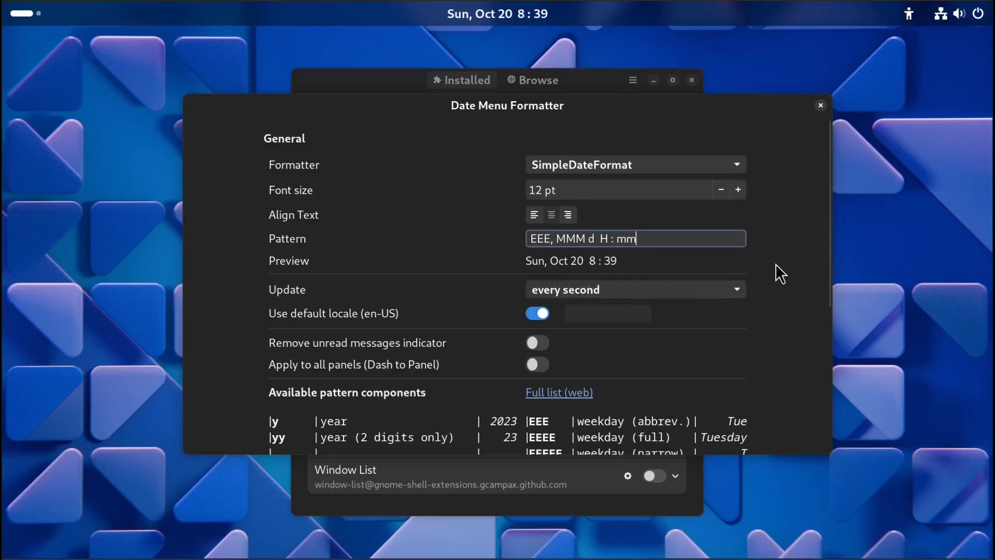
{"action": "scroll", "coordinate": [775, 263], "scroll_direction": "down", "scroll_amount": 5}
{"action": "scroll", "coordinate": [775, 263], "scroll_direction": "down", "scroll_amount": 2}
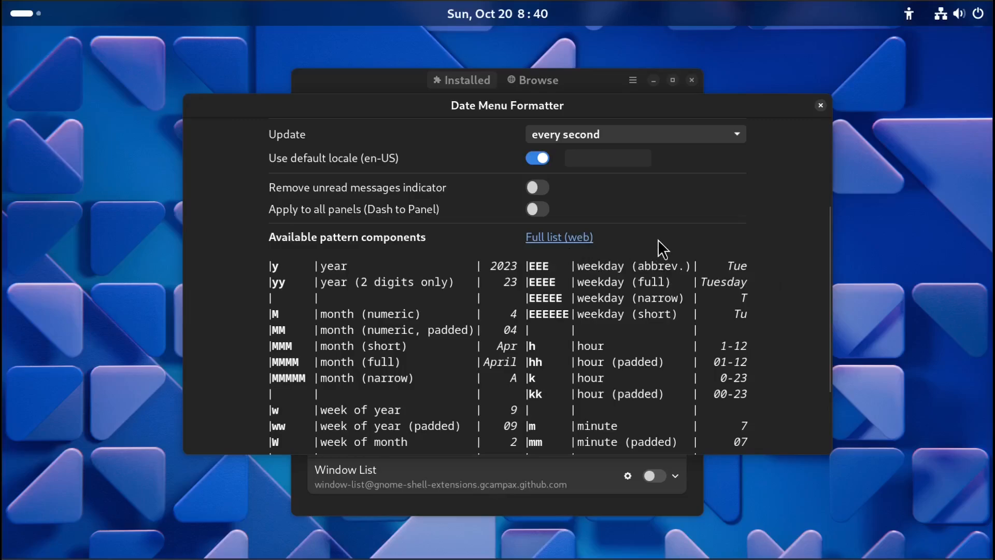
{"action": "scroll", "coordinate": [769, 288], "scroll_direction": "down", "scroll_amount": 1}
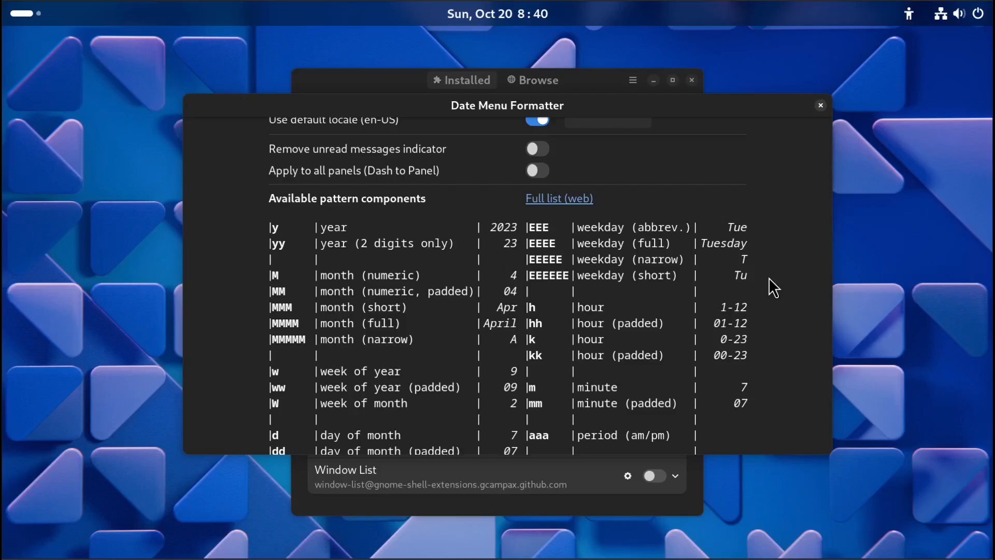
{"action": "scroll", "coordinate": [769, 279], "scroll_direction": "up", "scroll_amount": 5}
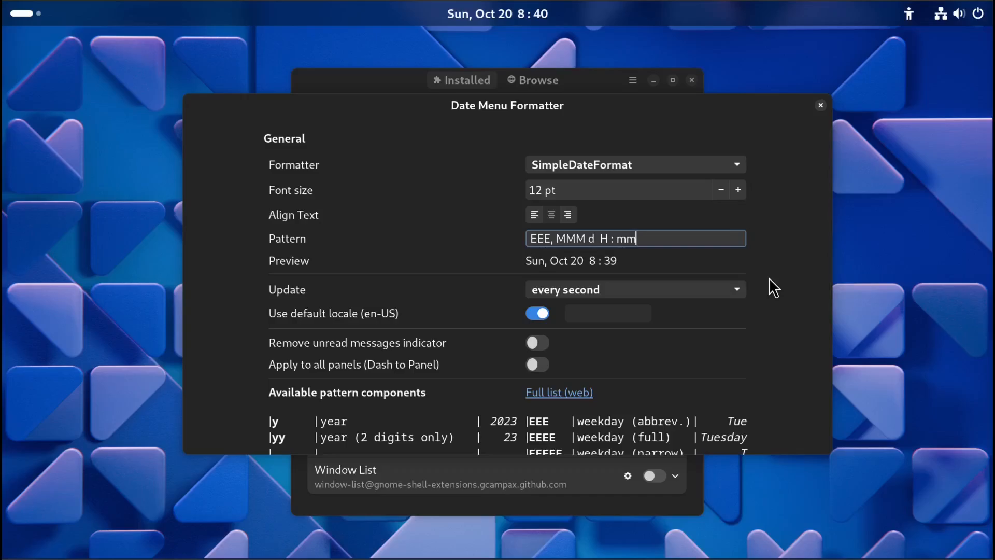
Change the weekday component in the pattern from EEE to EEEE to show the full weekday name.
{"action": "scroll", "coordinate": [769, 277], "scroll_direction": "down", "scroll_amount": 5}
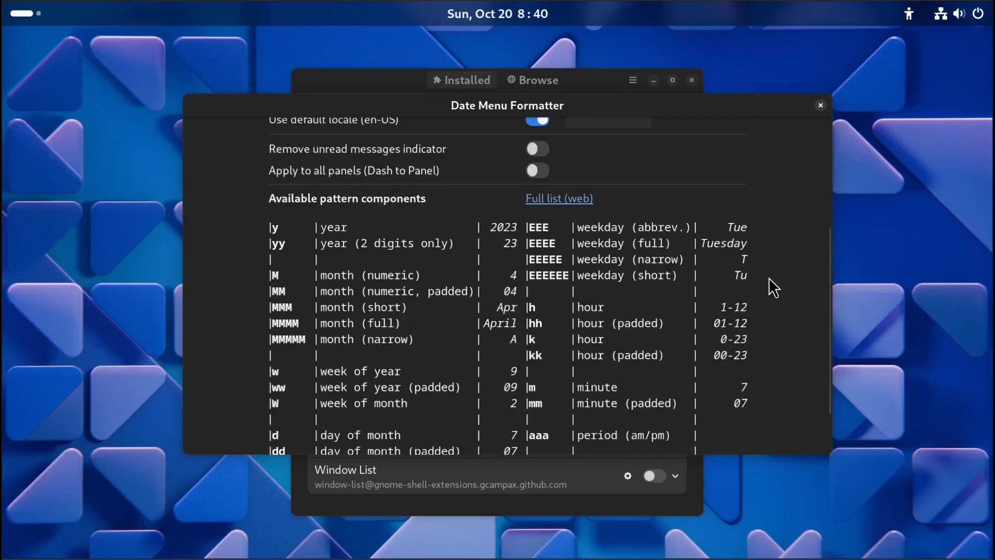
{"action": "scroll", "coordinate": [769, 278], "scroll_direction": "down", "scroll_amount": 1}
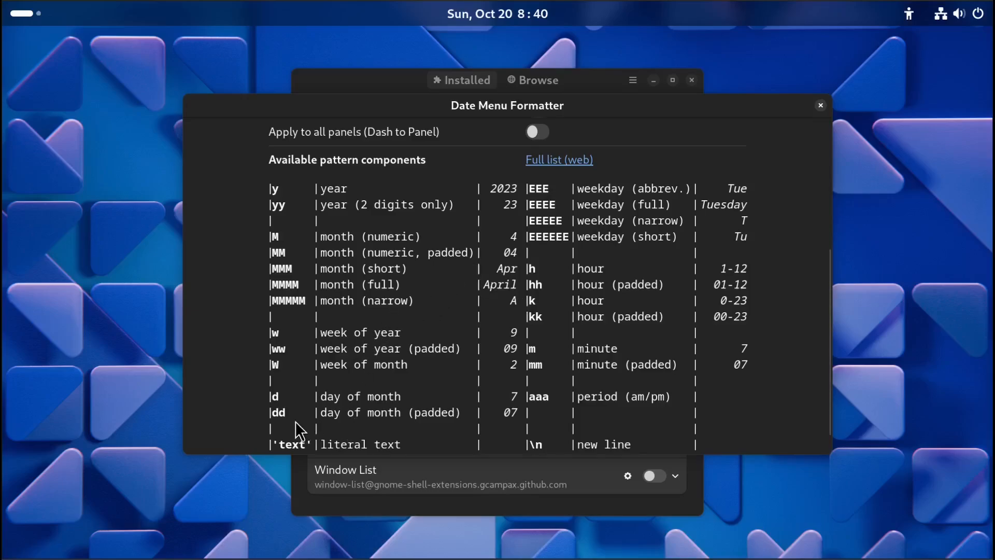
{"action": "scroll", "coordinate": [528, 381], "scroll_direction": "down", "scroll_amount": 1}
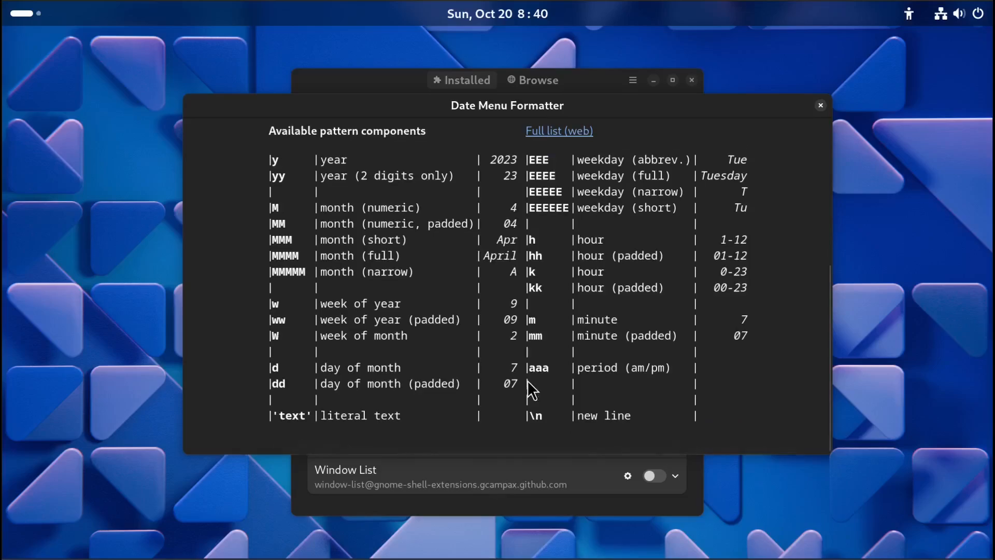
{"action": "scroll", "coordinate": [527, 381], "scroll_direction": "up", "scroll_amount": 9}
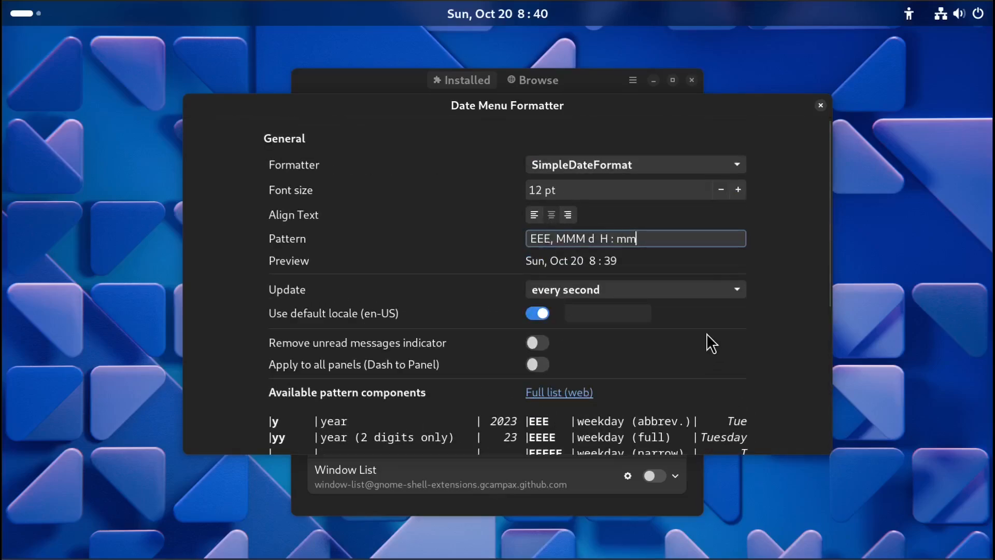
{"action": "scroll", "coordinate": [779, 363], "scroll_direction": "down", "scroll_amount": 3}
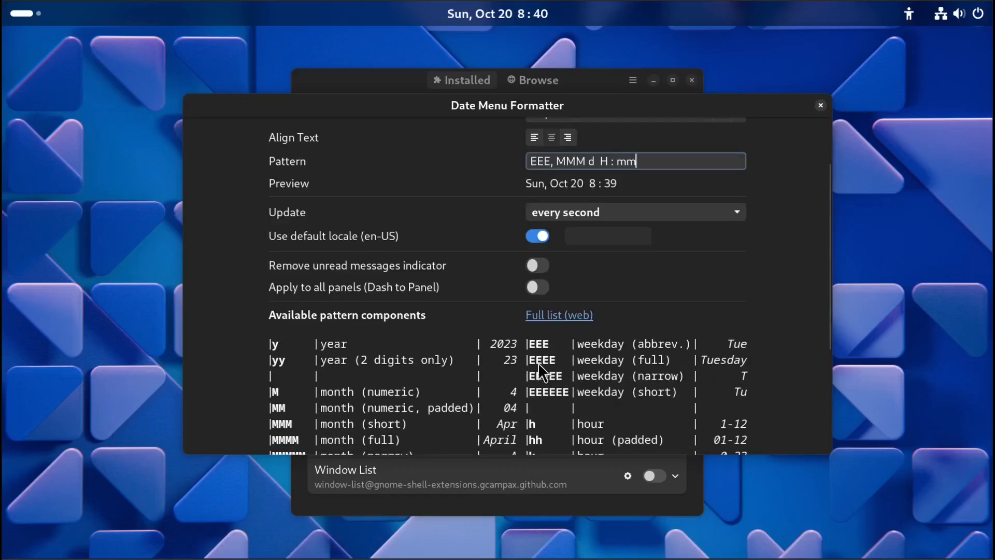
{"action": "scroll", "coordinate": [775, 361], "scroll_direction": "up", "scroll_amount": 3}
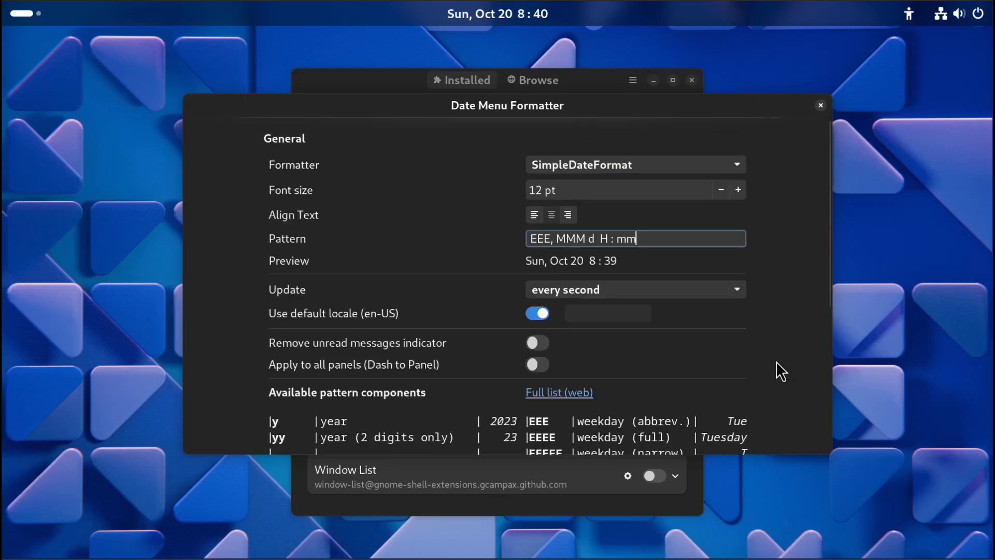
{"action": "left_click", "coordinate": [539, 238]}
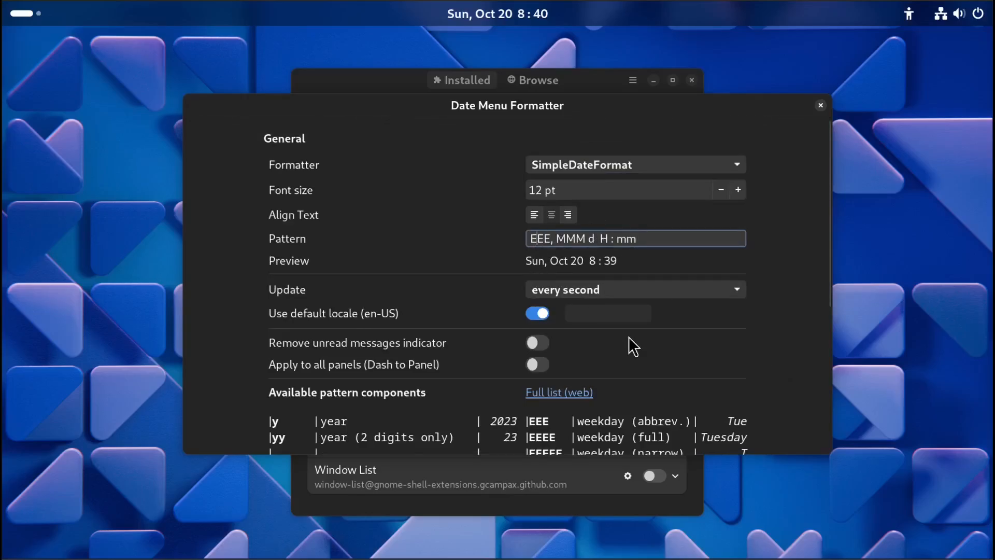
{"action": "type", "text": "E"}
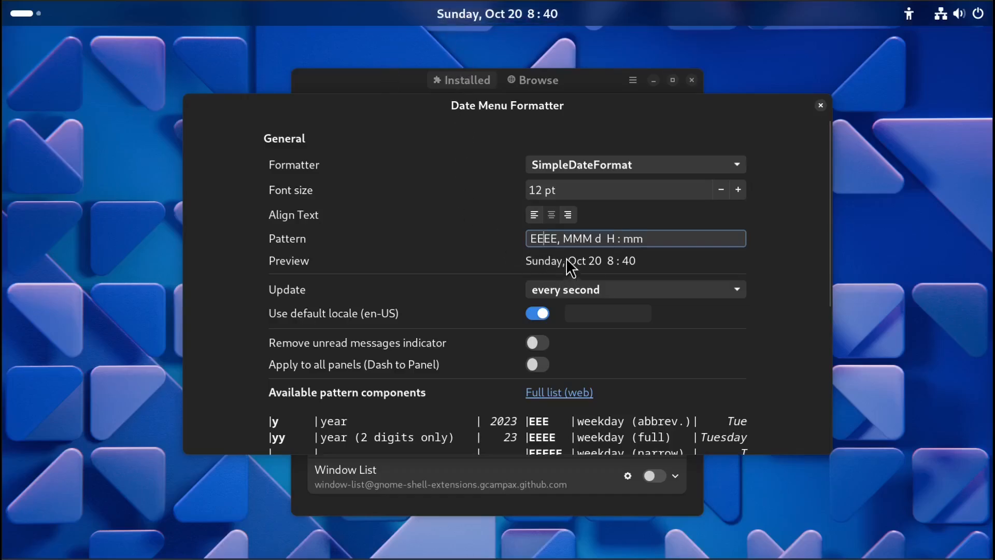
Replace the comma after the weekday in the pattern with a dash separator.
{"action": "left_click", "coordinate": [561, 237]}
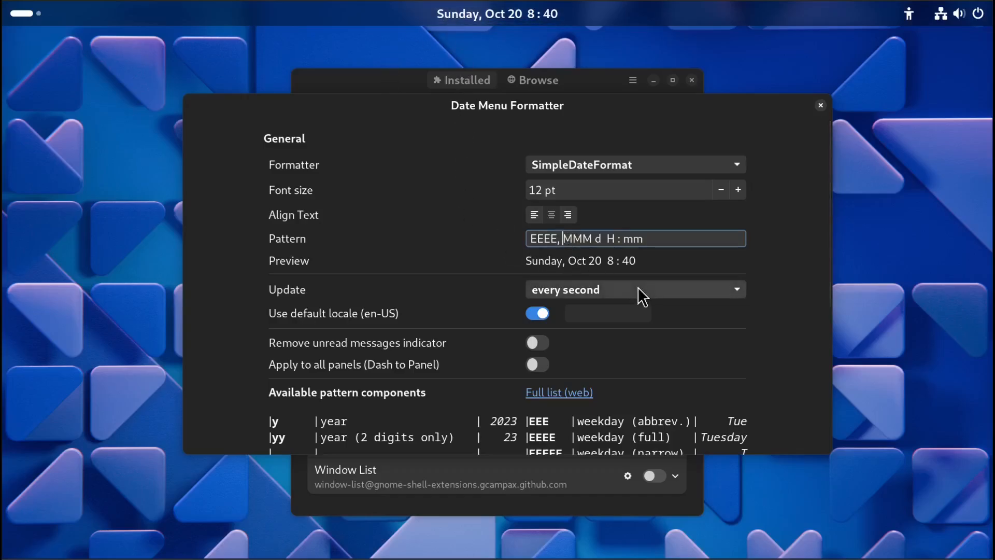
{"action": "key", "text": "BackSpace"}
{"action": "key", "text": "BackSpace"}
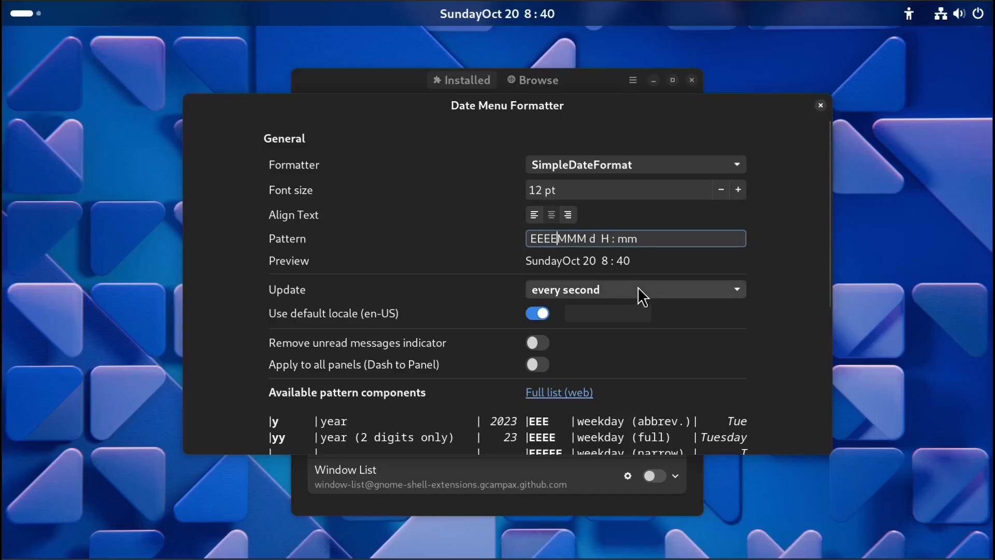
{"action": "type", "text": "-"}
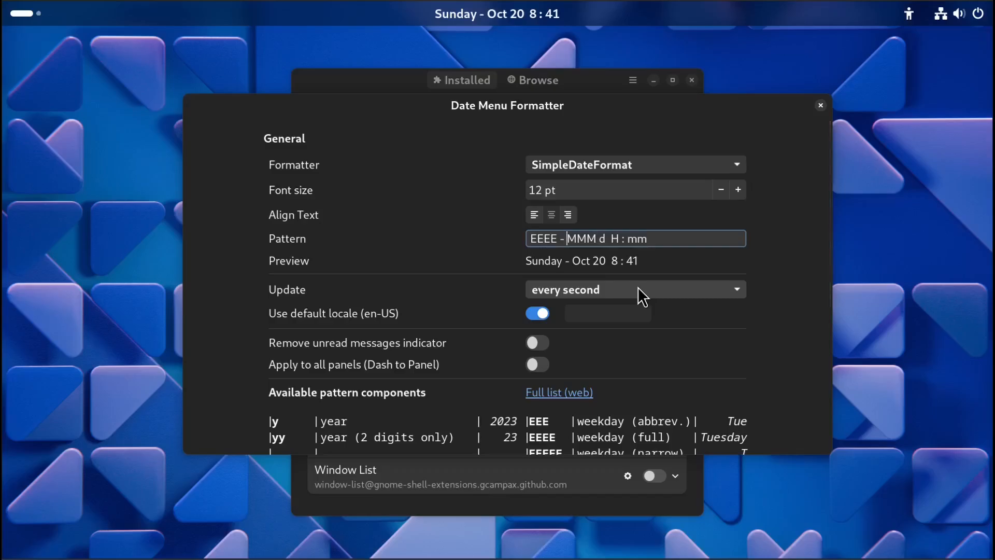
Change the month component in the pattern to MMMM to show the full month name.
{"action": "scroll", "coordinate": [793, 338], "scroll_direction": "down", "scroll_amount": 4}
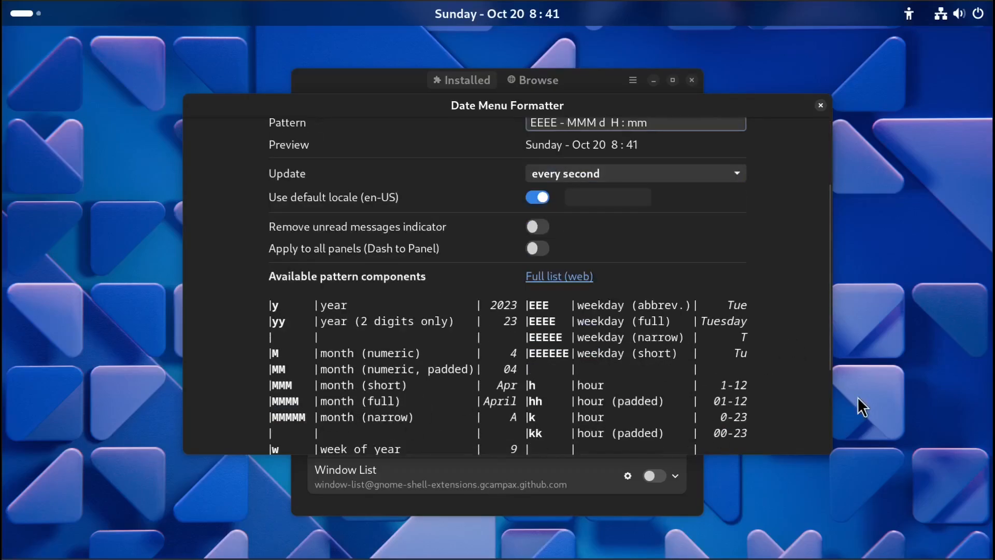
{"action": "scroll", "coordinate": [802, 389], "scroll_direction": "up", "scroll_amount": 4}
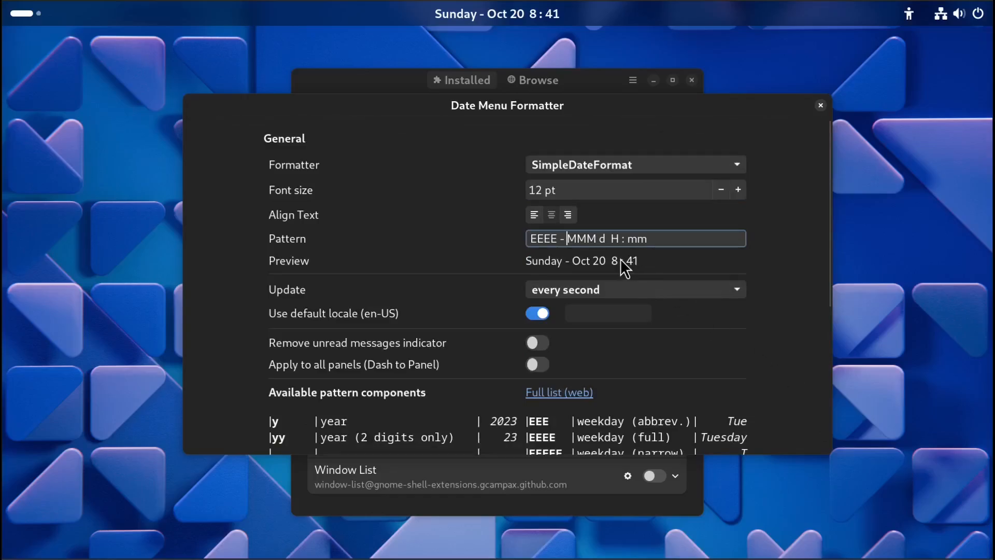
{"action": "type", "text": "M"}
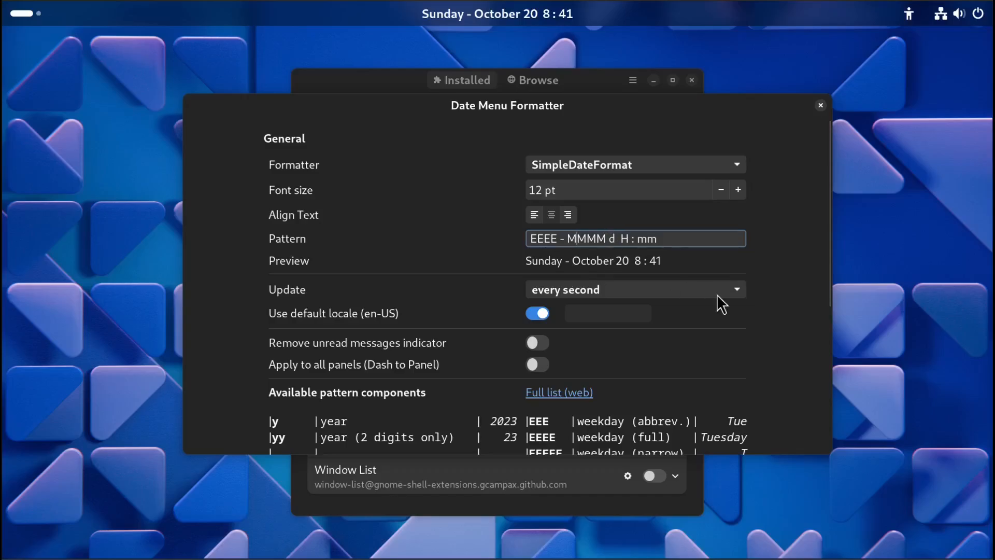
Add a comma after the day component in the pattern.
{"action": "scroll", "coordinate": [786, 318], "scroll_direction": "down", "scroll_amount": 5}
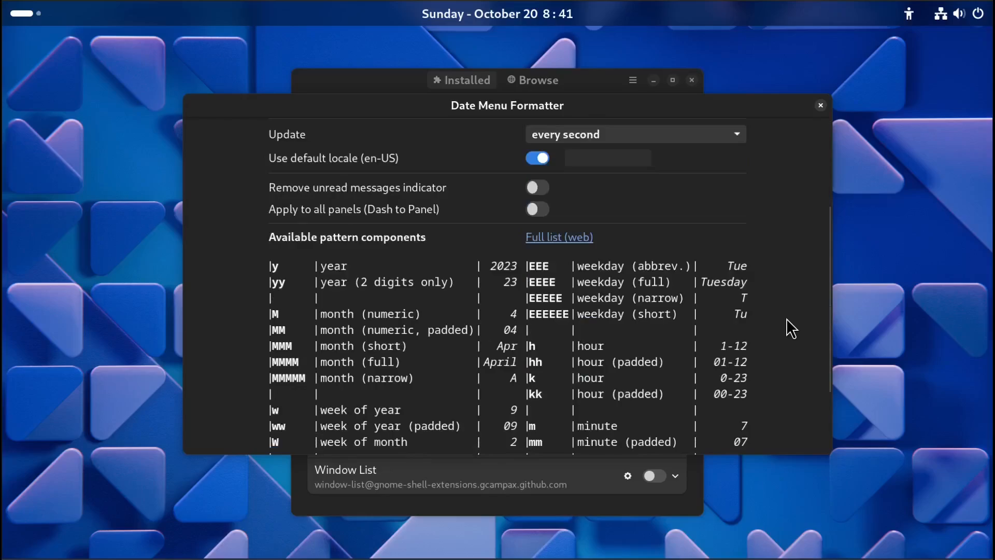
{"action": "scroll", "coordinate": [785, 318], "scroll_direction": "up", "scroll_amount": 4}
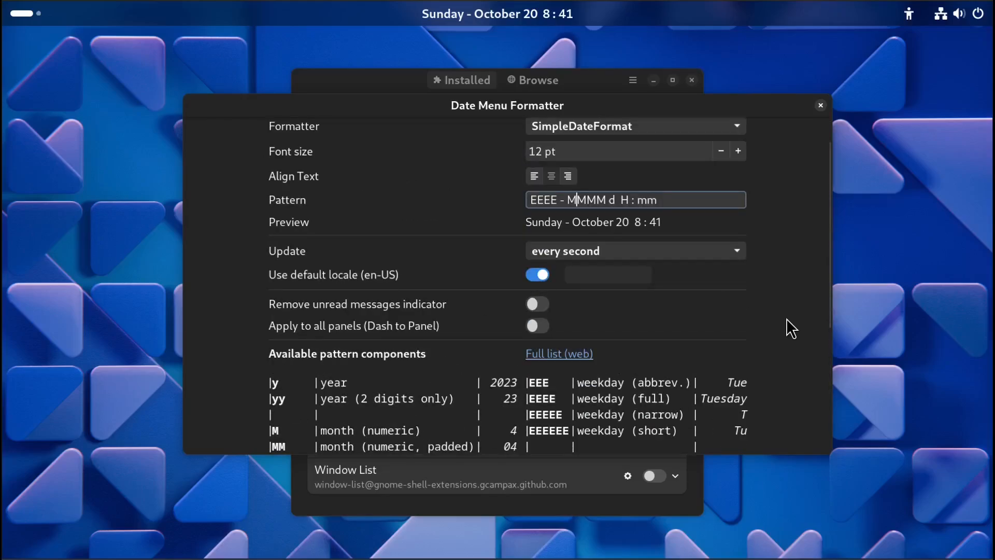
{"action": "scroll", "coordinate": [786, 318], "scroll_direction": "up", "scroll_amount": 1}
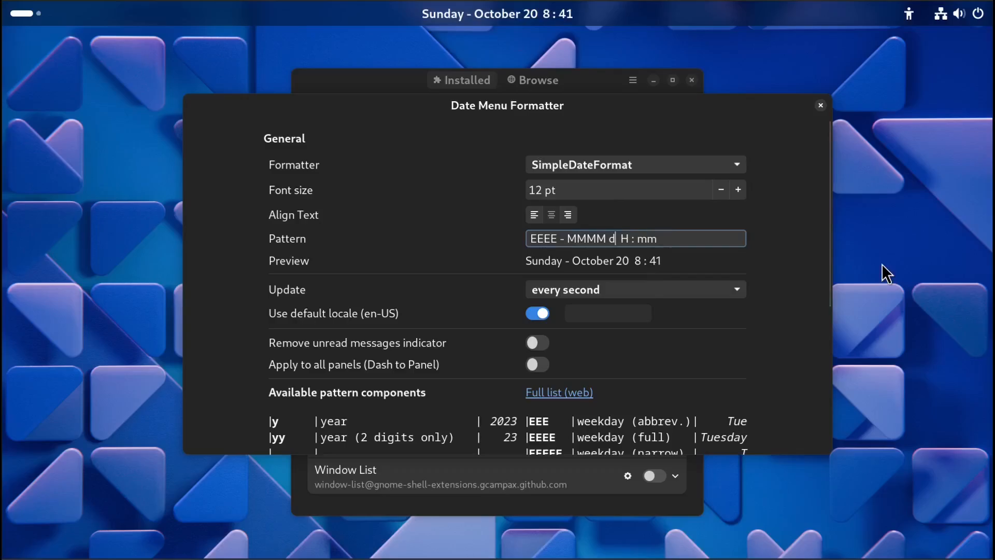
{"action": "type", "text": ","}
Set the update interval to every minute and insert the year component y after the day's comma in the pattern.
{"action": "scroll", "coordinate": [818, 343], "scroll_direction": "down", "scroll_amount": 3}
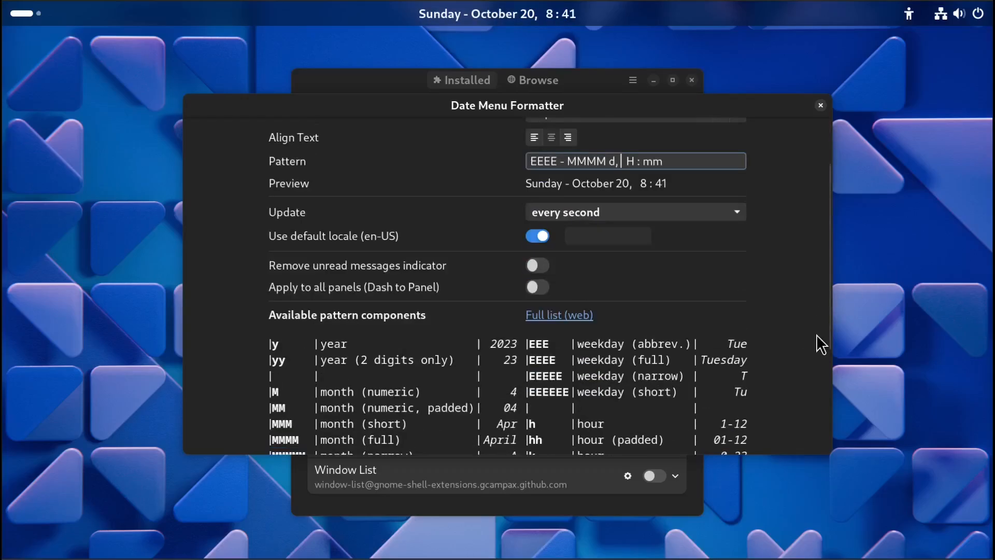
{"action": "scroll", "coordinate": [816, 334], "scroll_direction": "down", "scroll_amount": 2}
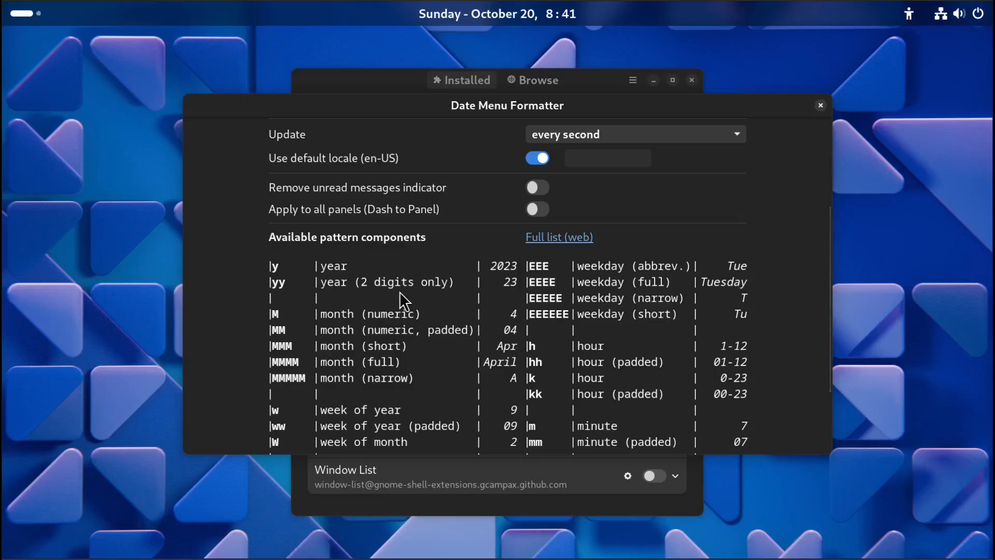
{"action": "scroll", "coordinate": [651, 295], "scroll_direction": "up", "scroll_amount": 5}
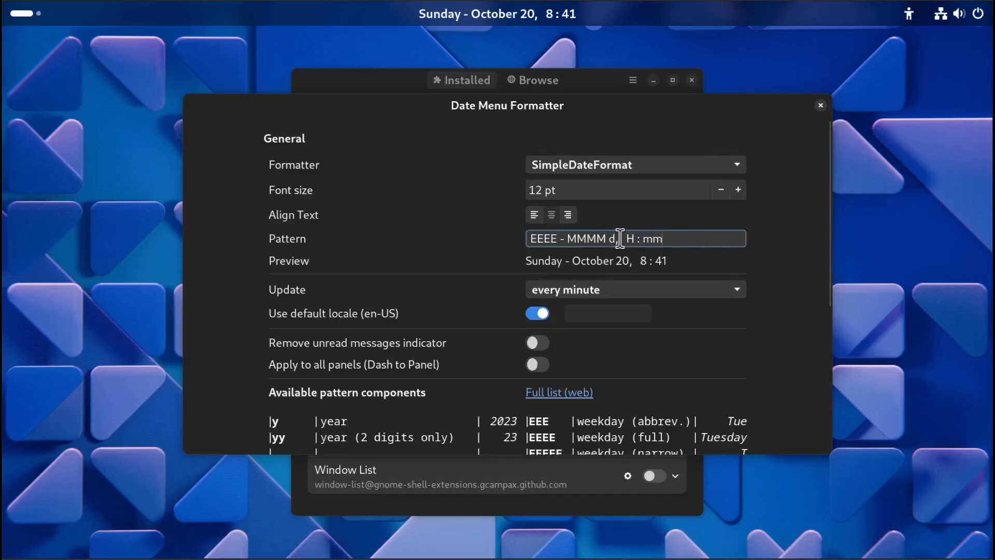
{"action": "type", "text": "y"}
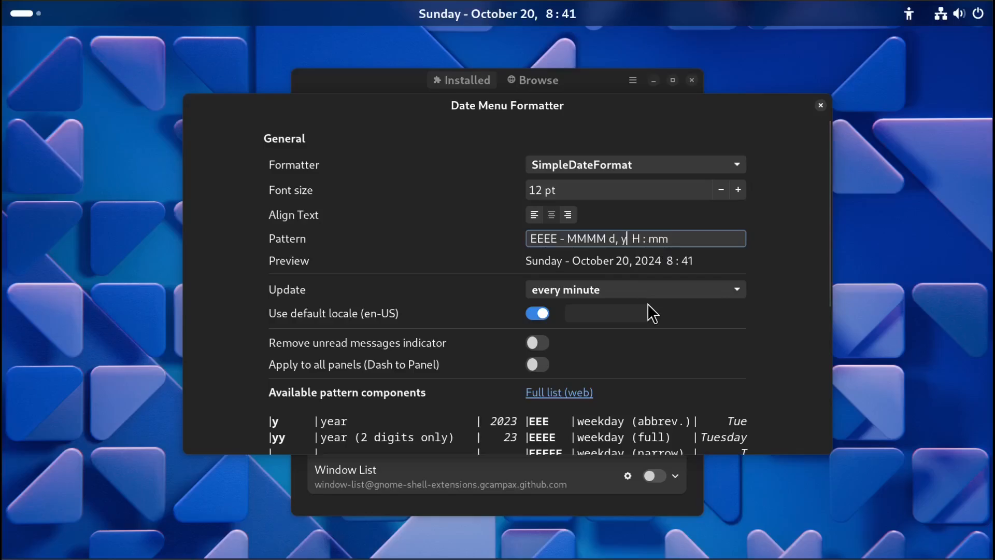
{"action": "type", "text": "y"}
{"action": "key", "text": "BackSpace"}
{"action": "key", "text": "BackSpace"}
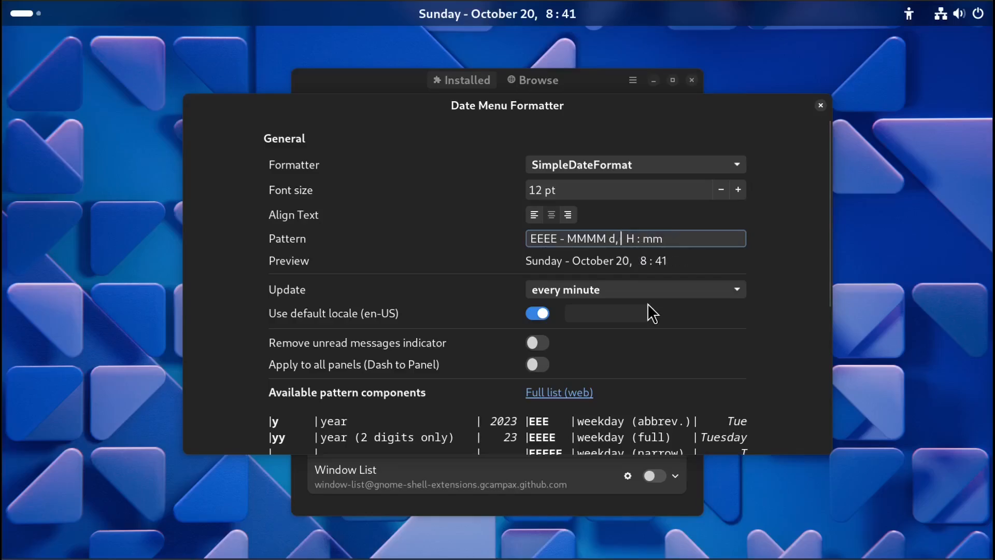
{"action": "type", "text": "y"}
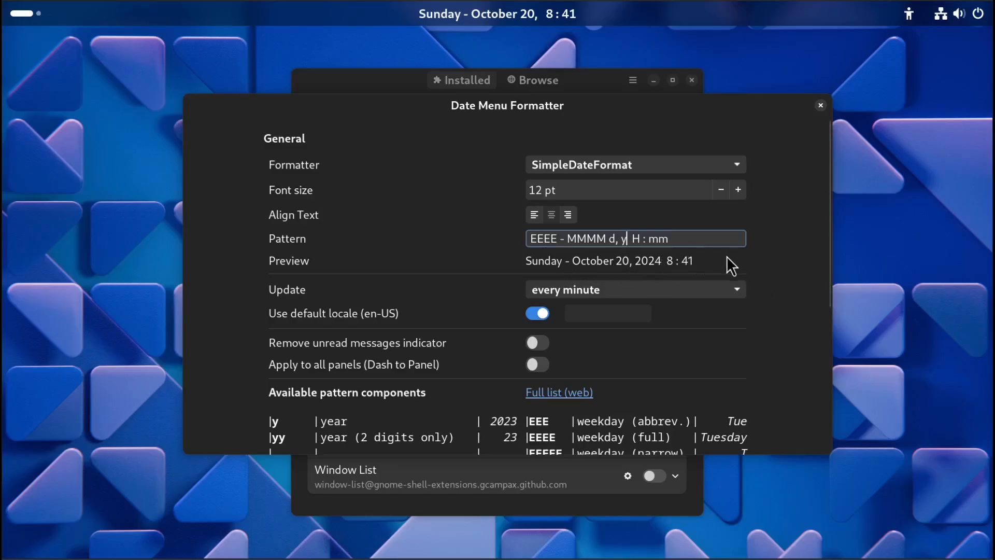
Scroll through the available pattern components list to review the remaining format codes.
{"action": "scroll", "coordinate": [774, 276], "scroll_direction": "down", "scroll_amount": 3}
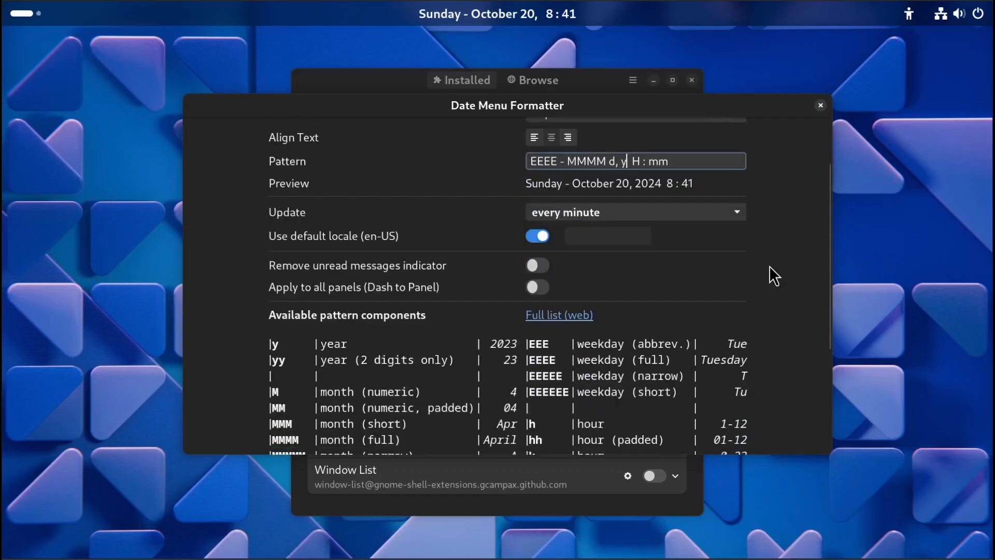
{"action": "scroll", "coordinate": [817, 258], "scroll_direction": "down", "scroll_amount": 5}
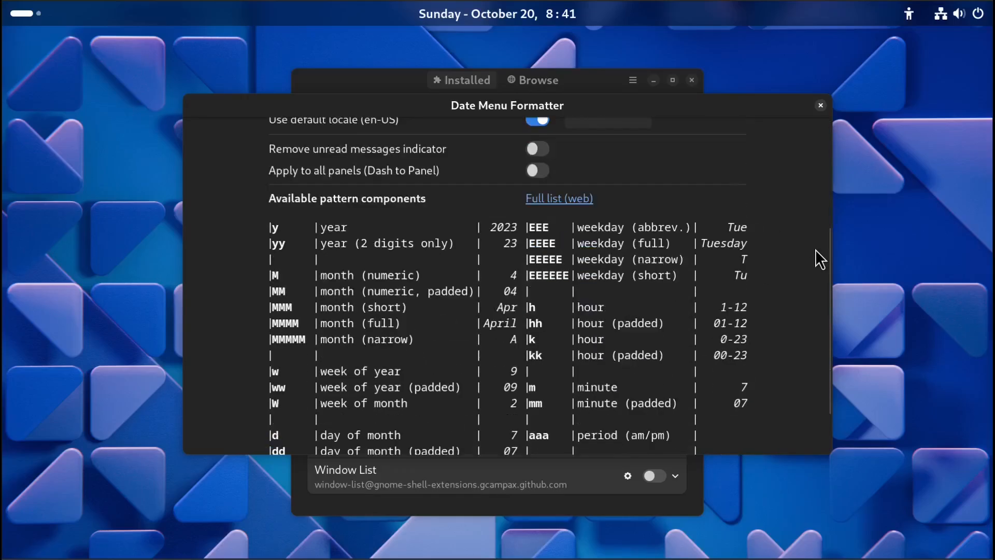
{"action": "scroll", "coordinate": [766, 314], "scroll_direction": "down", "scroll_amount": 3}
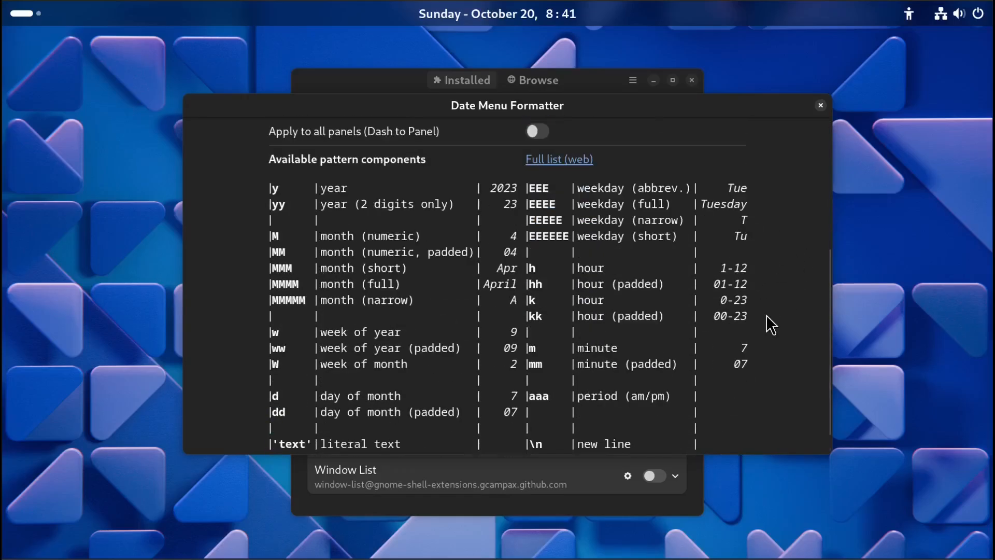
{"action": "scroll", "coordinate": [771, 325], "scroll_direction": "up", "scroll_amount": 2}
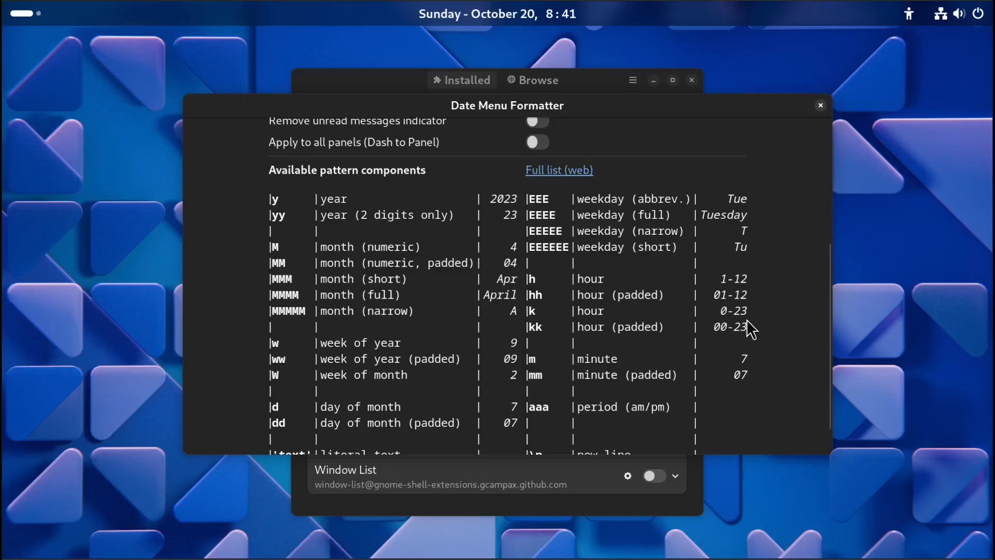
{"action": "scroll", "coordinate": [809, 353], "scroll_direction": "up", "scroll_amount": 5}
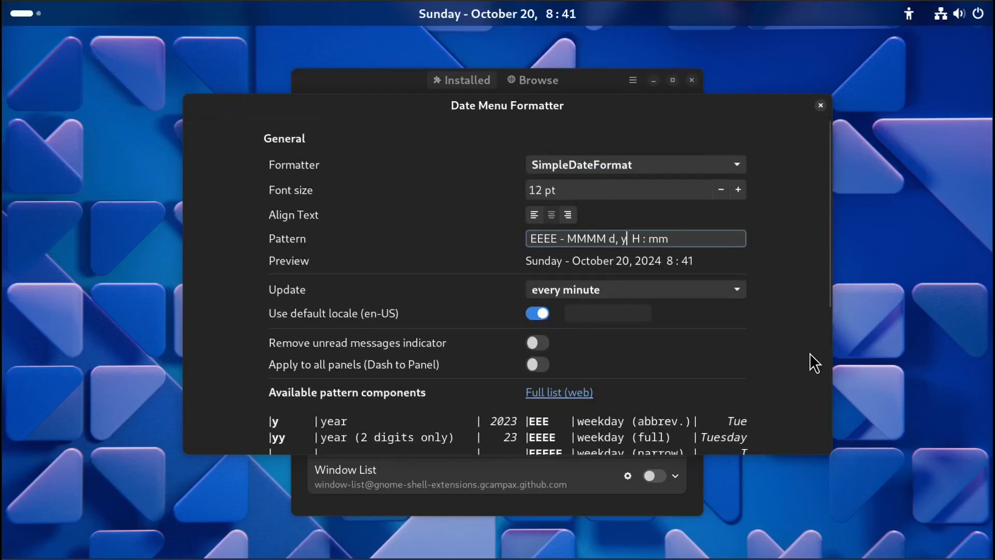
{"action": "scroll", "coordinate": [809, 353], "scroll_direction": "down", "scroll_amount": 5}
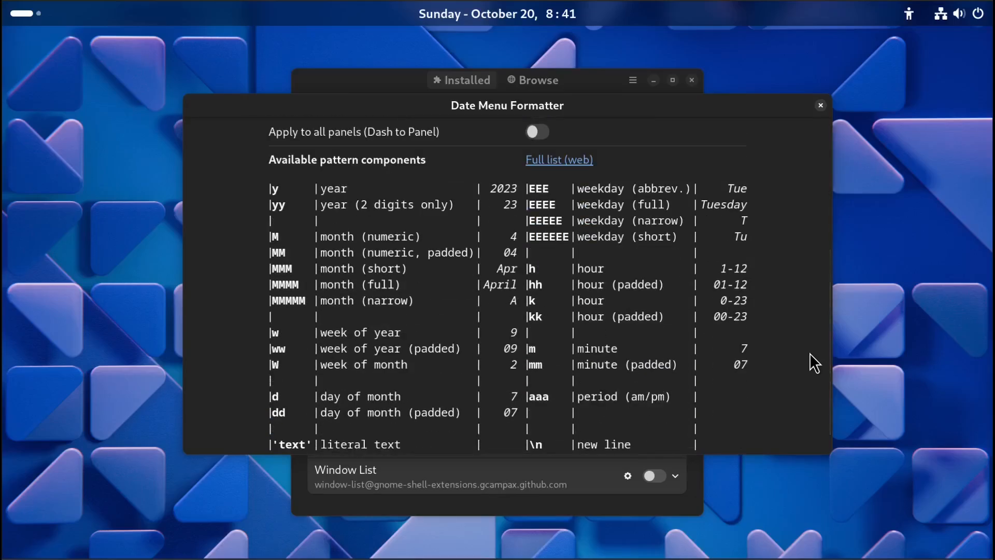
{"action": "scroll", "coordinate": [809, 353], "scroll_direction": "down", "scroll_amount": 2}
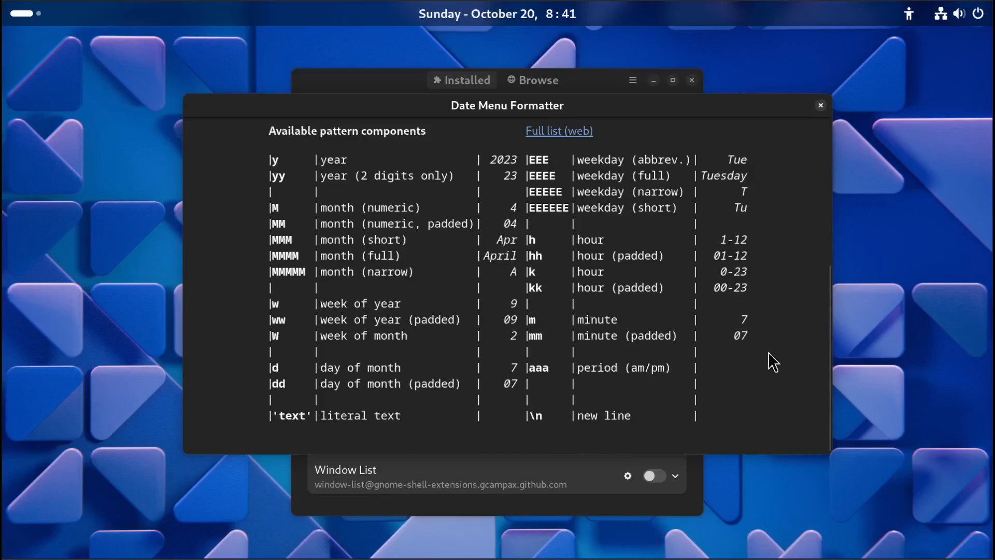
{"action": "scroll", "coordinate": [517, 280], "scroll_direction": "up", "scroll_amount": 1}
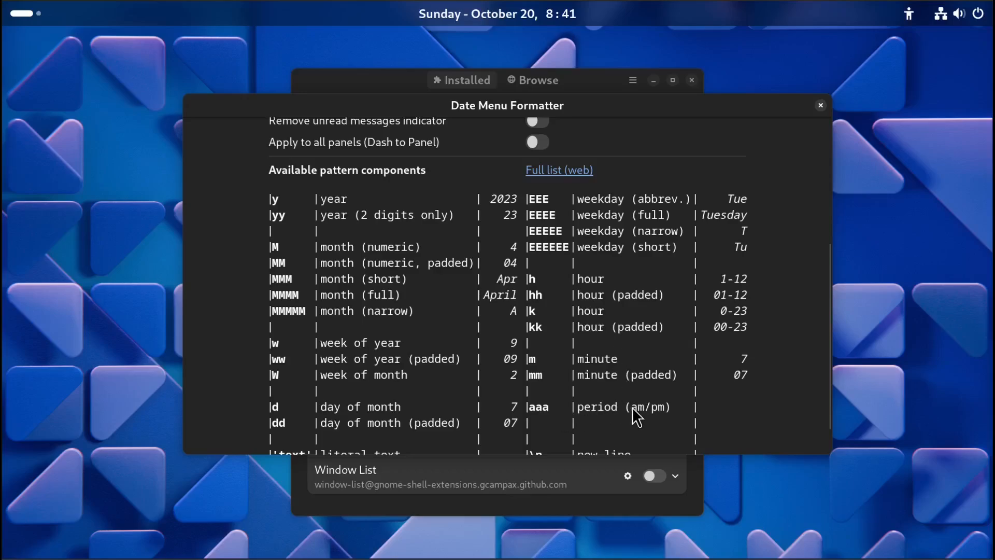
{"action": "scroll", "coordinate": [633, 405], "scroll_direction": "up", "scroll_amount": 6}
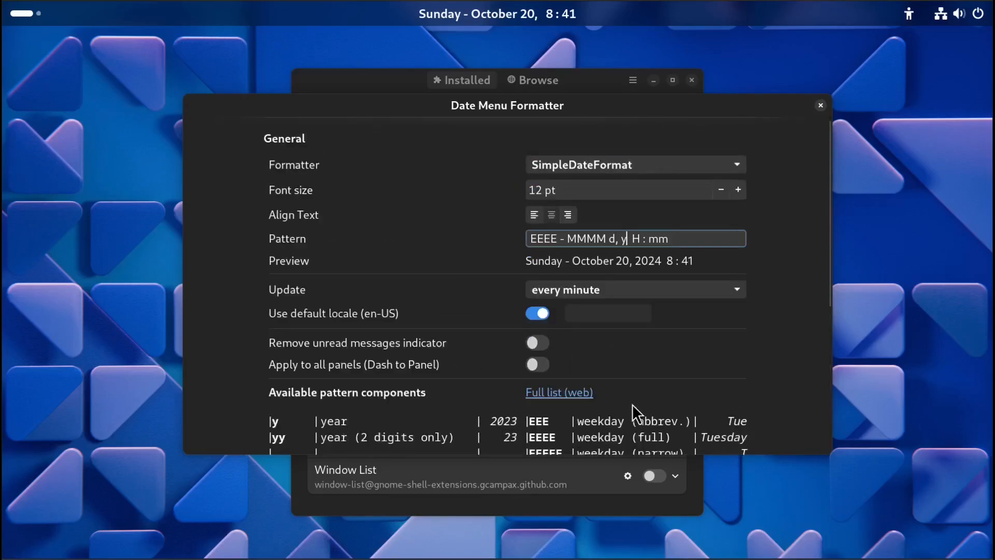
Append the aaa period component to the end of the pattern, giving EEEE - MMMM d, y H : mm aaa.
{"action": "left_click", "coordinate": [688, 238]}
{"action": "type", "text": "aaa"}
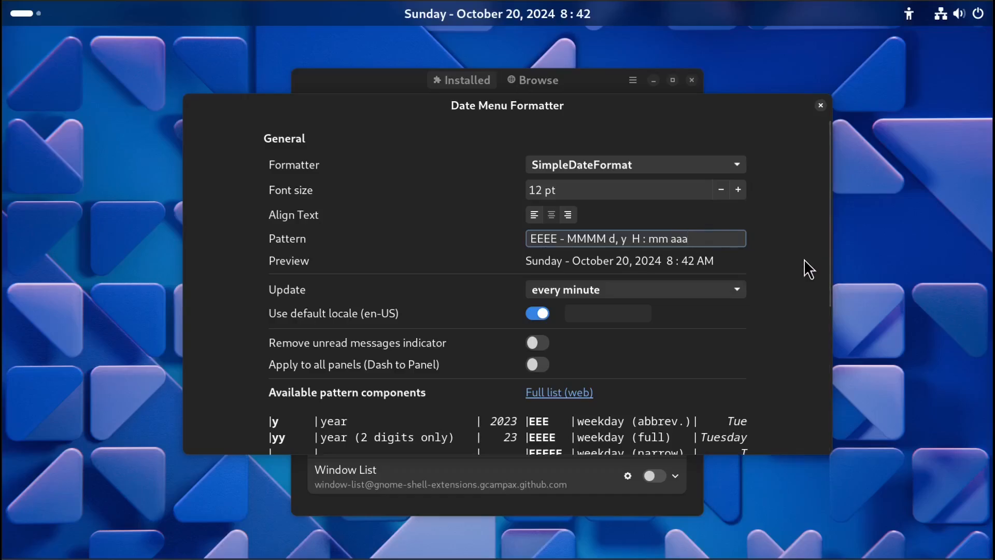
{"action": "scroll", "coordinate": [804, 259], "scroll_direction": "down", "scroll_amount": 3}
{"action": "scroll", "coordinate": [804, 260], "scroll_direction": "up", "scroll_amount": 2}
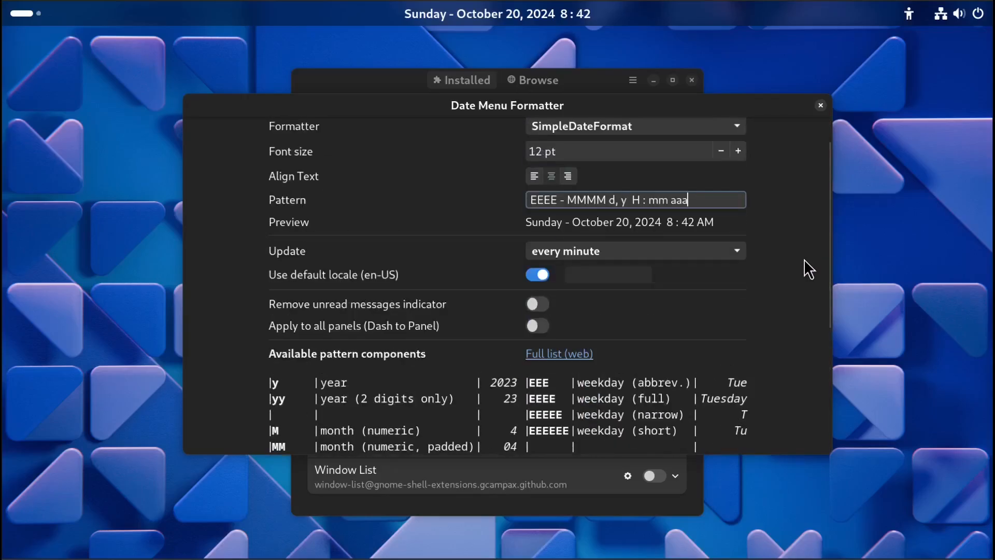
{"action": "scroll", "coordinate": [803, 259], "scroll_direction": "down", "scroll_amount": 6}
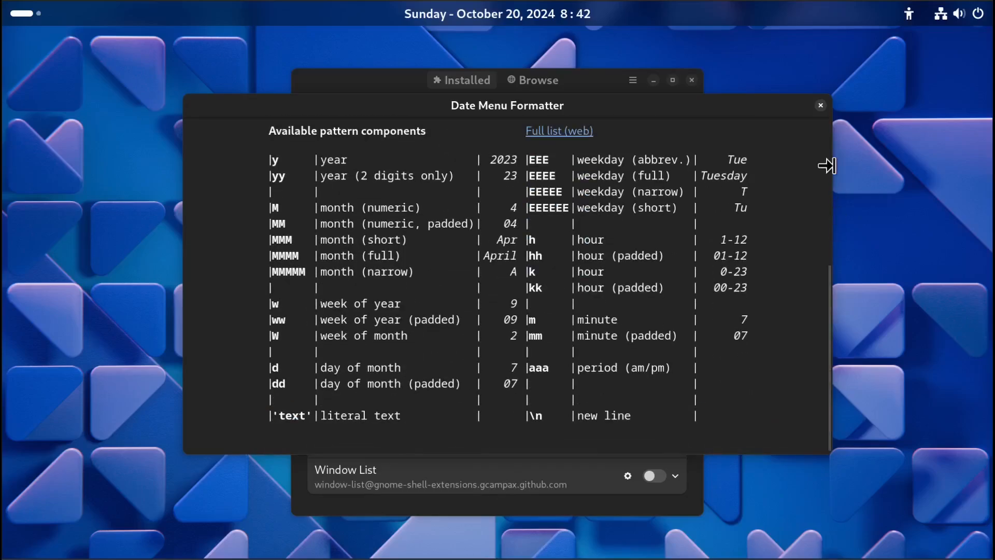
Reopen the Date Menu Formatter settings and switch the formatter to Luxon.
{"action": "left_click", "coordinate": [820, 105]}
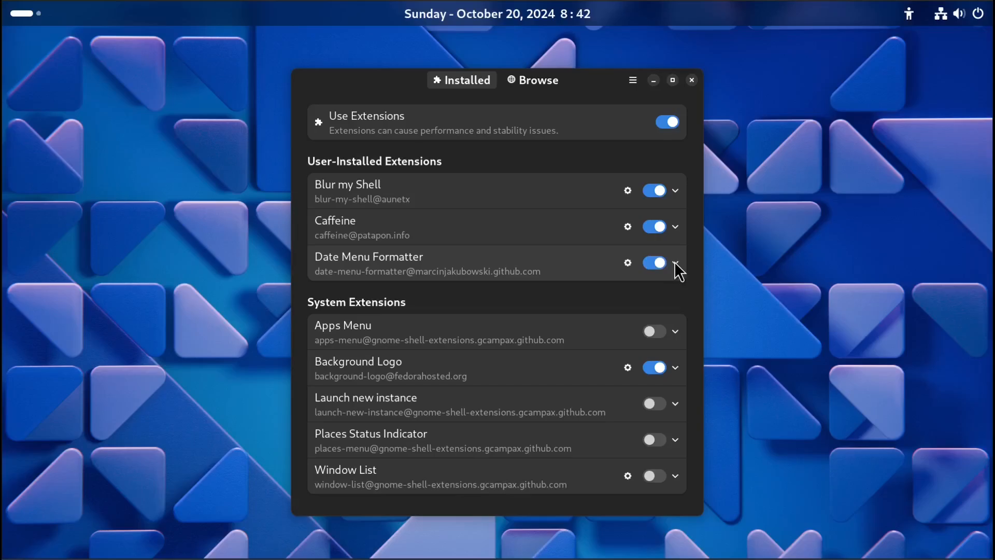
{"action": "left_click", "coordinate": [627, 263]}
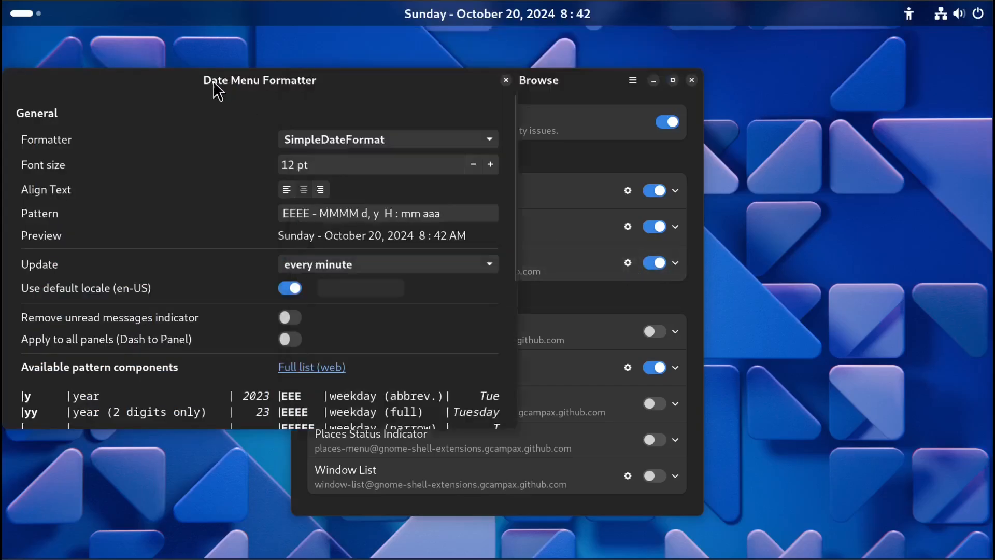
{"action": "left_click_drag", "start_coordinate": [218, 91], "coordinate": [638, 111]}
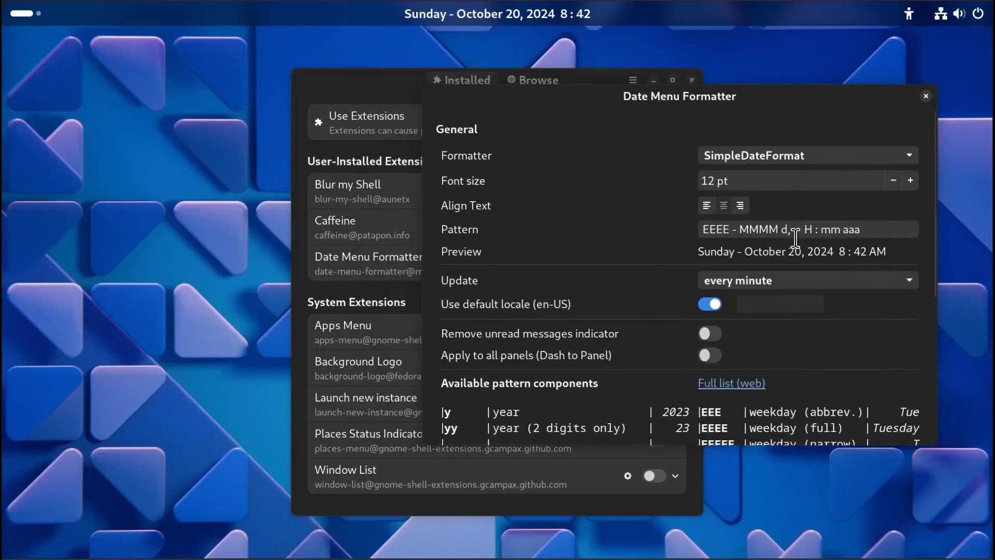
{"action": "left_click", "coordinate": [873, 231]}
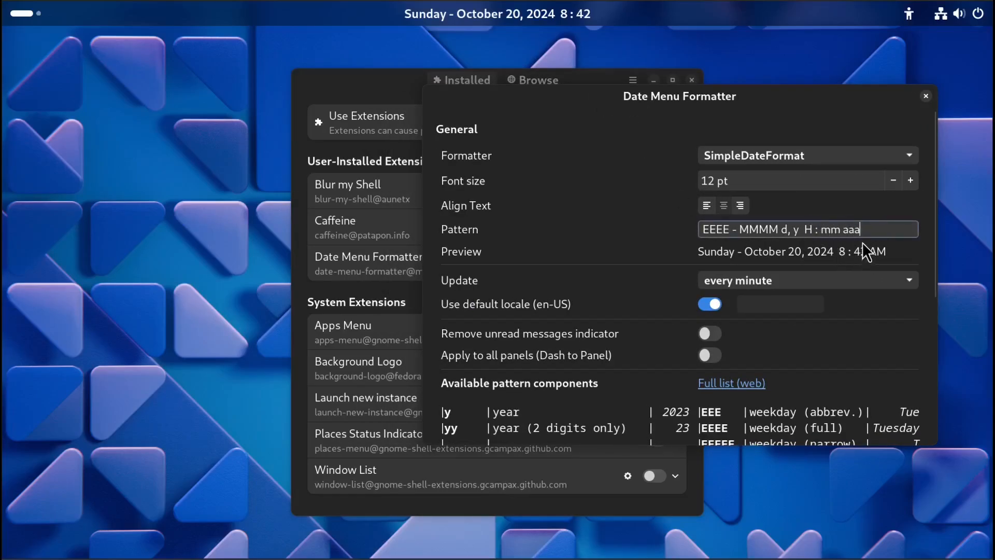
{"action": "left_click", "coordinate": [908, 154]}
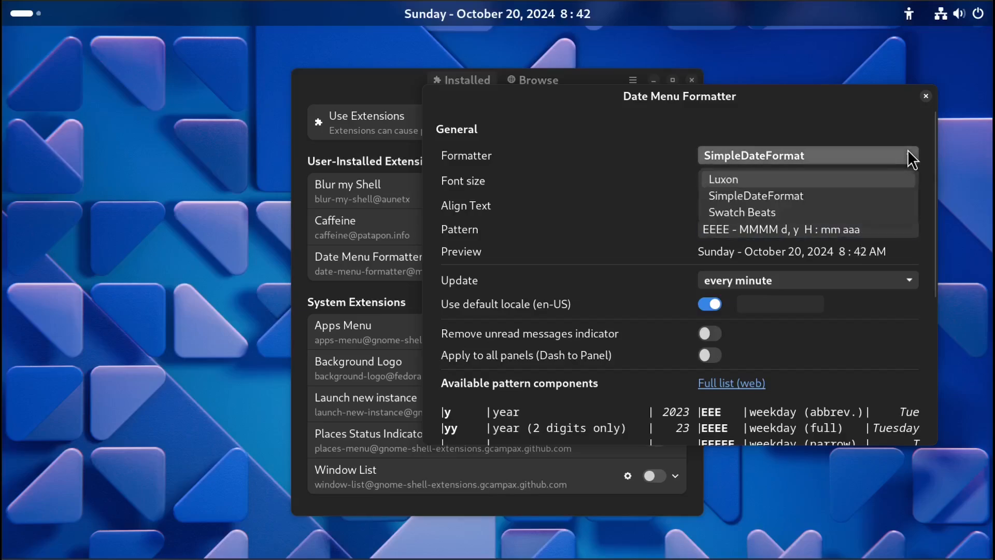
{"action": "left_click", "coordinate": [841, 179]}
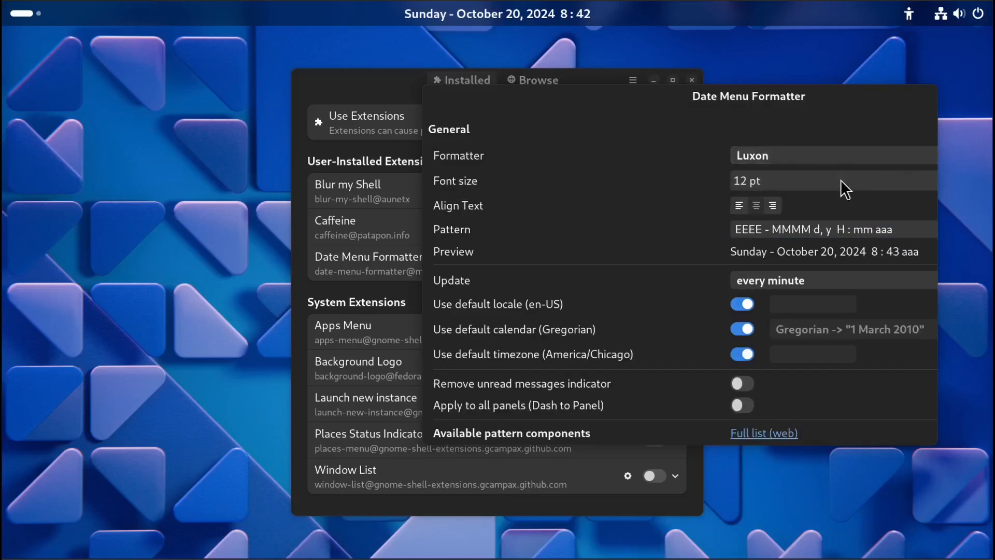
Shorten the pattern's period component to a, giving EEEE - MMMM d, y H : mm a.
{"action": "left_click_drag", "start_coordinate": [771, 107], "coordinate": [619, 130]}
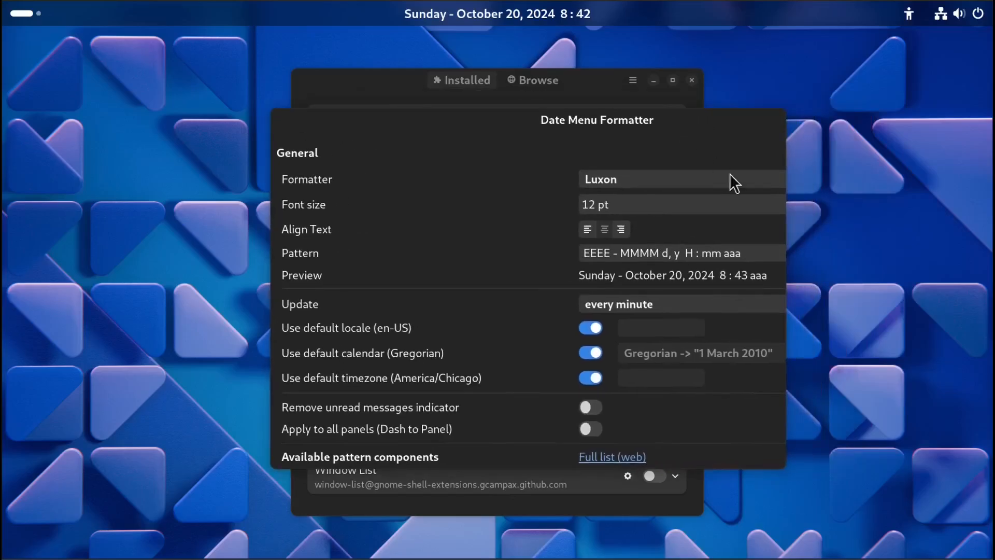
{"action": "left_click_drag", "start_coordinate": [782, 224], "coordinate": [936, 230]}
{"action": "left_click", "coordinate": [775, 253]}
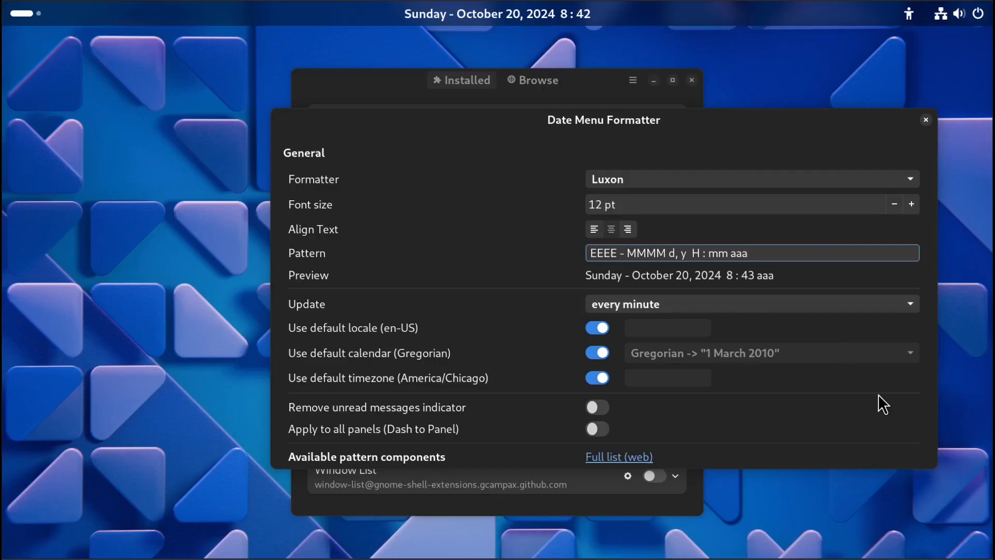
{"action": "scroll", "coordinate": [879, 395], "scroll_direction": "down", "scroll_amount": 5}
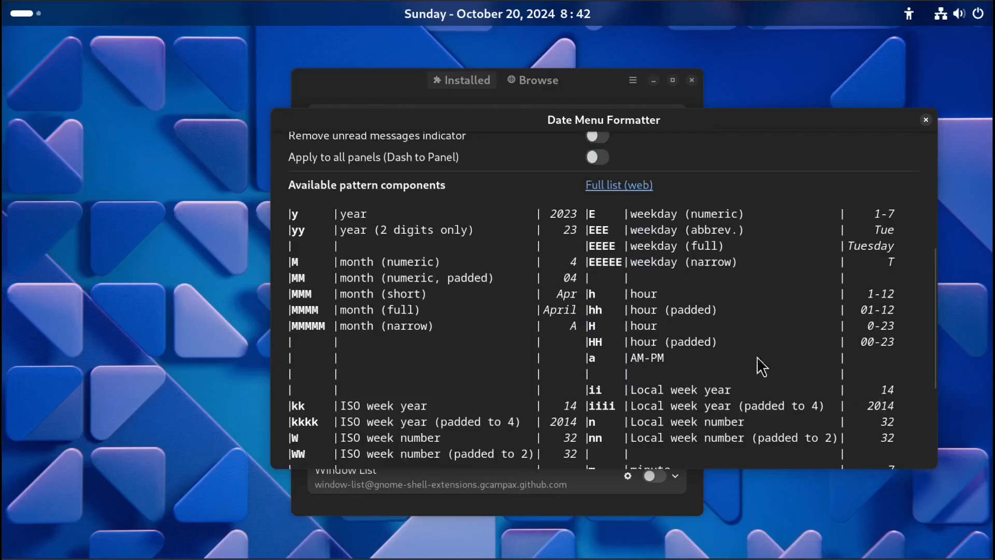
{"action": "scroll", "coordinate": [817, 356], "scroll_direction": "up", "scroll_amount": 4}
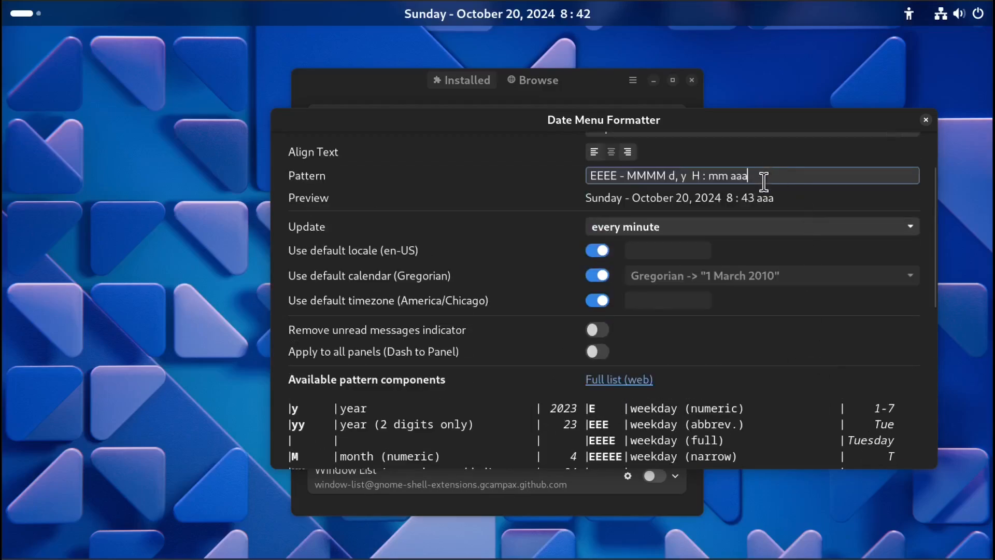
{"action": "key", "text": "BackSpace"}
{"action": "key", "text": "BackSpace"}
{"action": "key", "text": "Tab"}
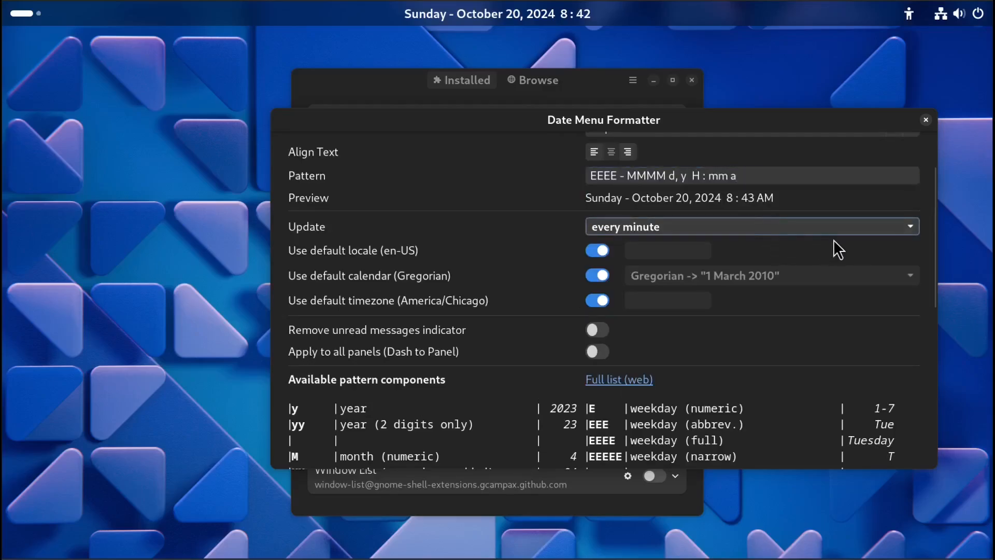
Switch the formatter back to SimpleDateFormat and close the Date Menu Formatter settings.
{"action": "left_click", "coordinate": [902, 333]}
{"action": "scroll", "coordinate": [901, 333], "scroll_direction": "down", "scroll_amount": 6}
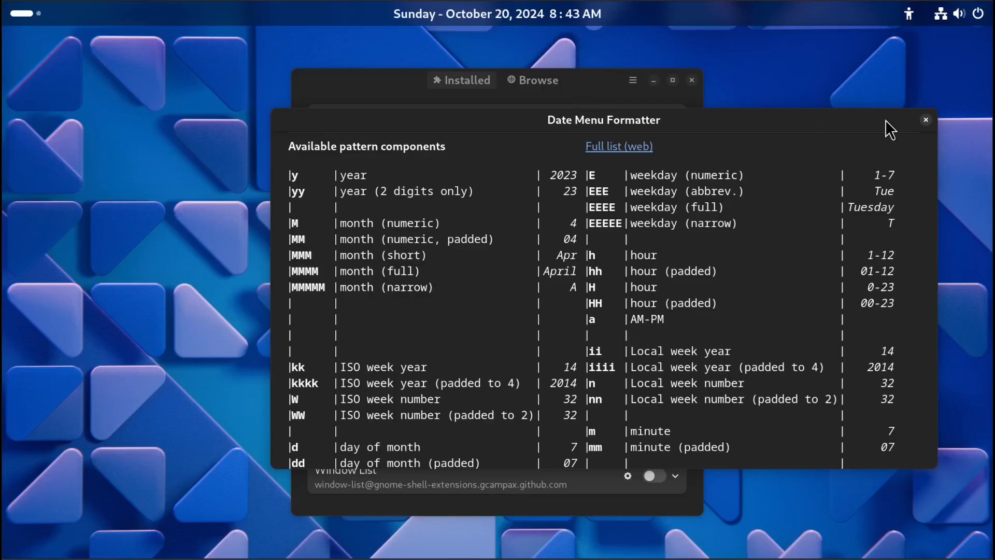
{"action": "scroll", "coordinate": [909, 205], "scroll_direction": "up", "scroll_amount": 5}
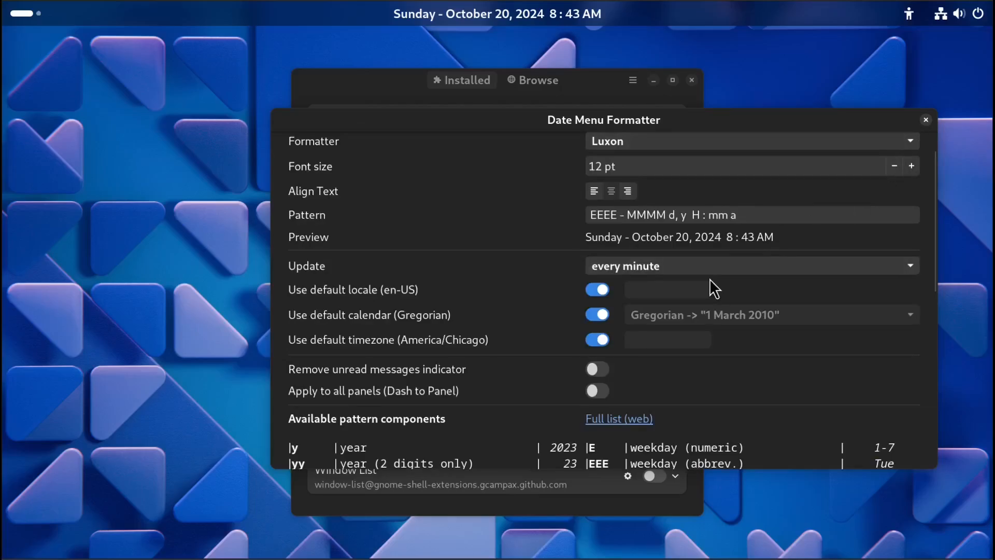
{"action": "left_click", "coordinate": [729, 267]}
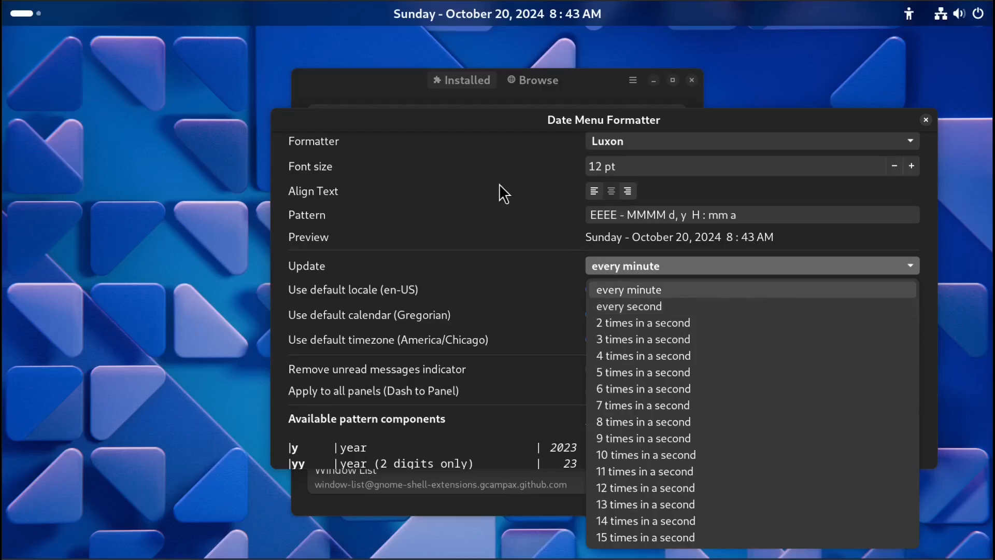
{"action": "left_click", "coordinate": [639, 148]}
{"action": "left_click", "coordinate": [636, 144]}
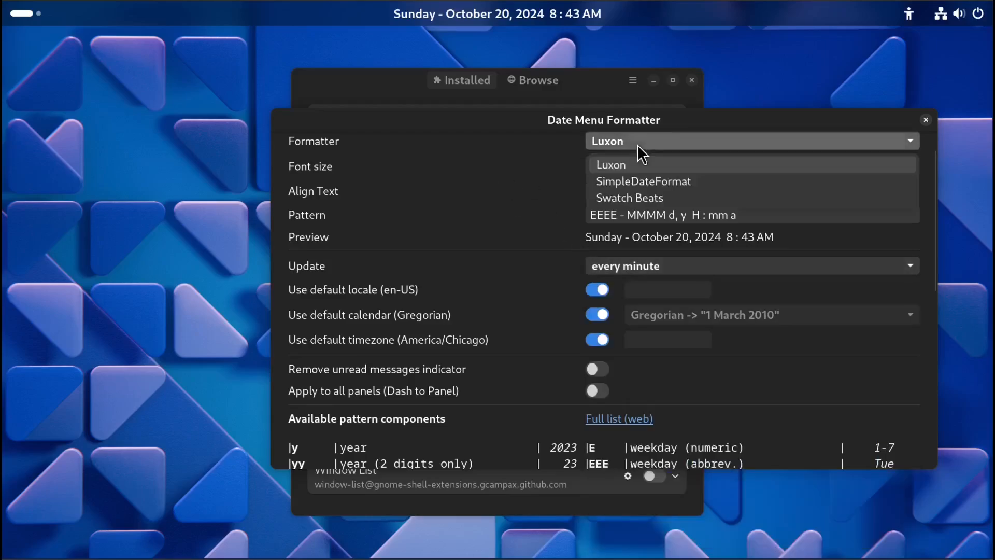
{"action": "left_click", "coordinate": [638, 175]}
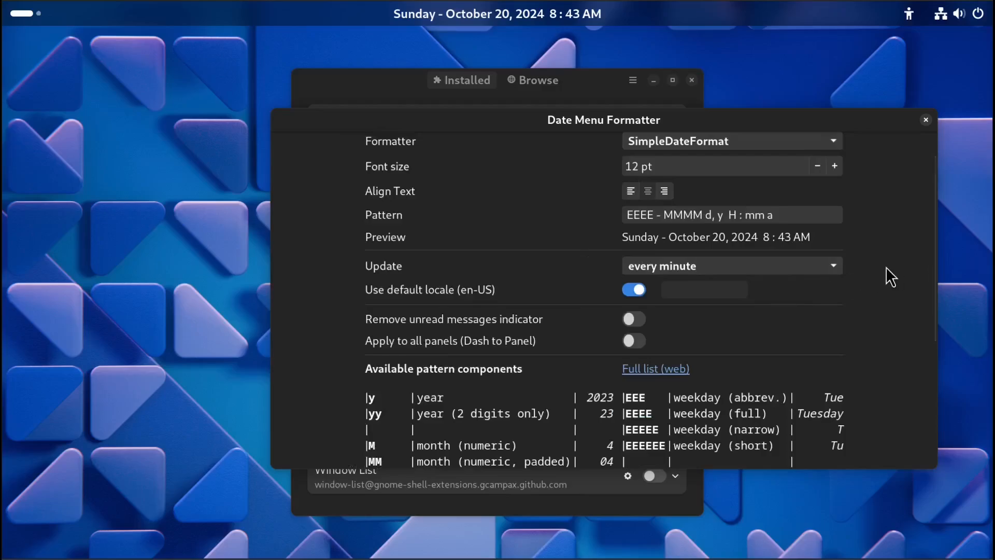
{"action": "left_click", "coordinate": [926, 120]}
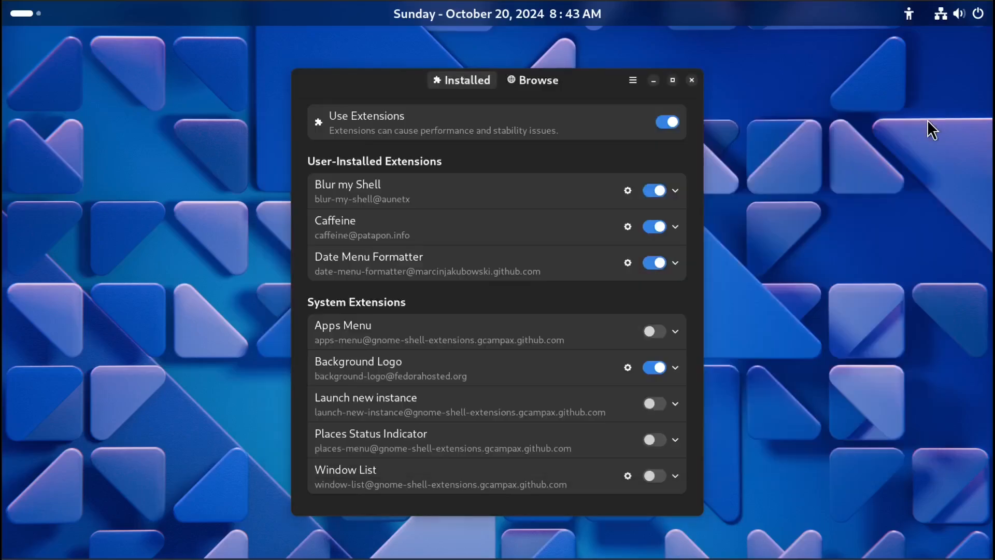
Search the extension browser for coverf and install Coverflow Alt-Tab.
{"action": "left_click", "coordinate": [457, 19]}
{"action": "left_click", "coordinate": [457, 18]}
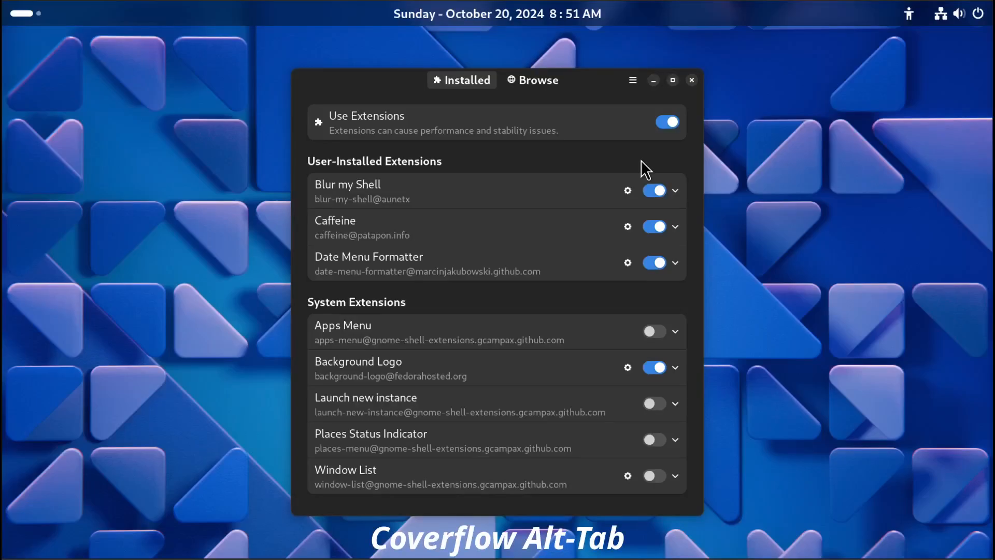
{"action": "left_click", "coordinate": [545, 80]}
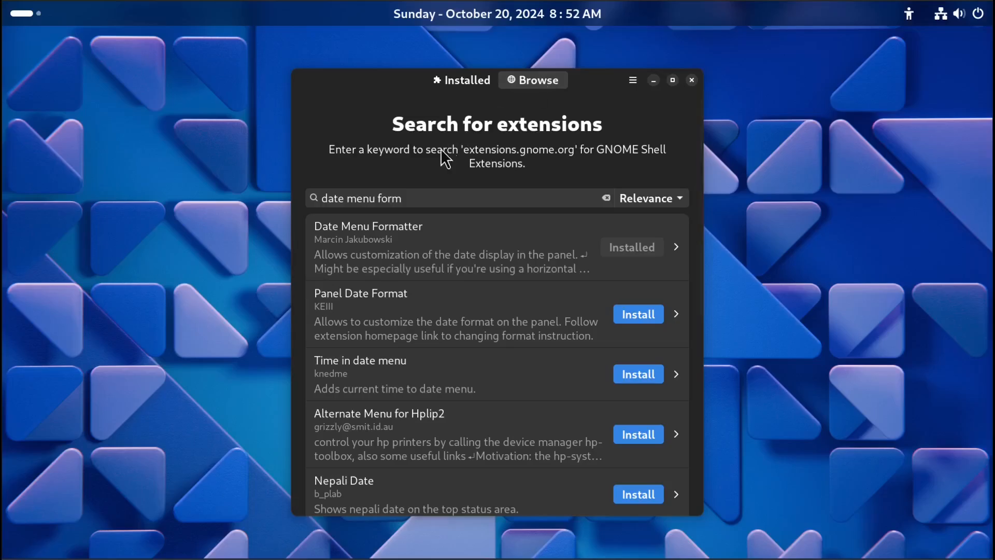
{"action": "left_click_drag", "start_coordinate": [423, 198], "coordinate": [216, 205]}
{"action": "key", "text": "BackSpace"}
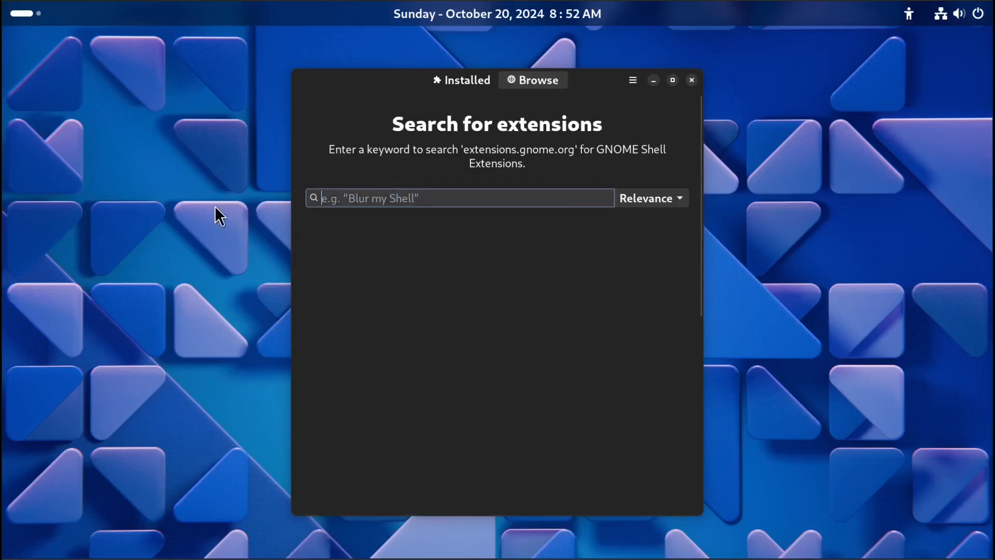
{"action": "type", "text": "coverf"}
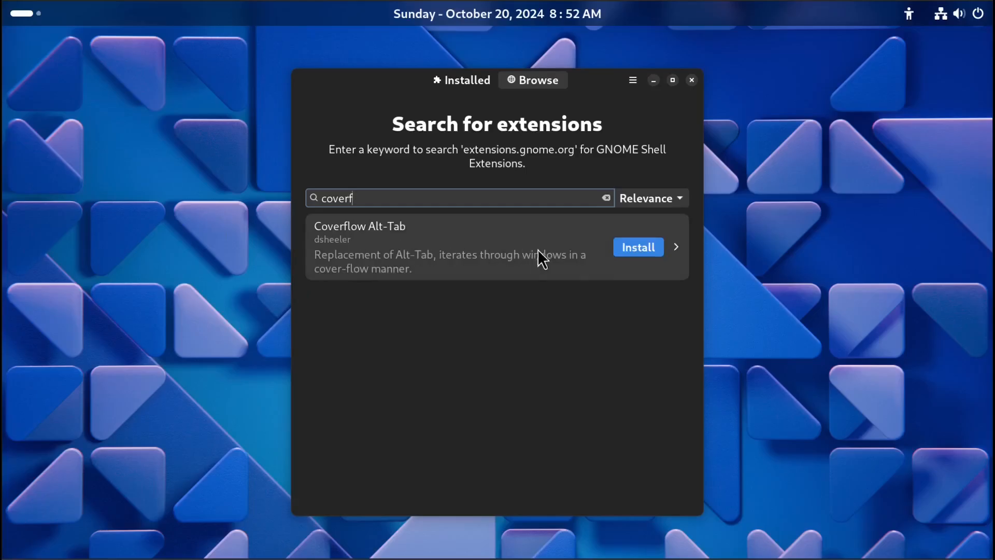
{"action": "left_click", "coordinate": [632, 248]}
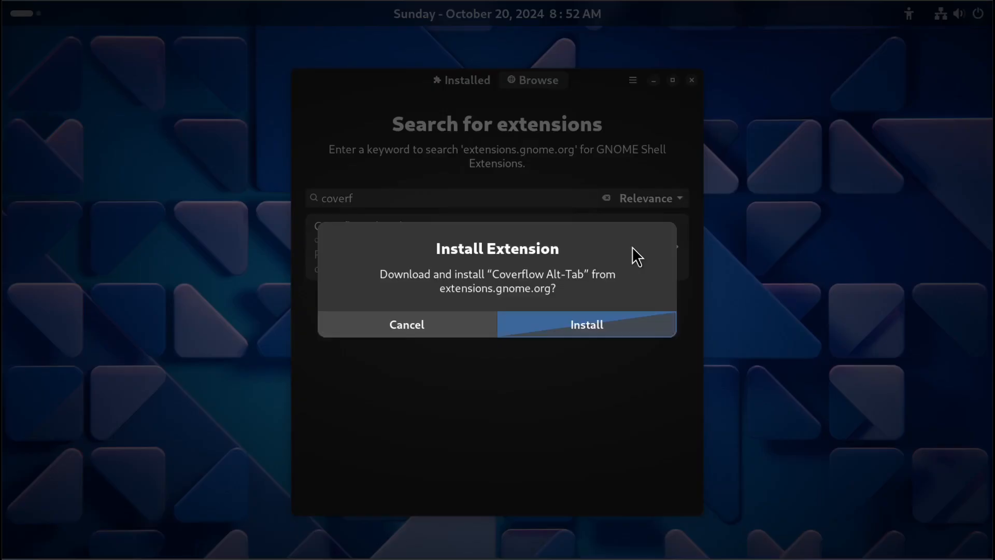
{"action": "left_click", "coordinate": [574, 324]}
Open the Coverflow Alt-Tab settings and review its General, Animation, Icons, Windows and AppSwitcher pages.
{"action": "left_click", "coordinate": [452, 85]}
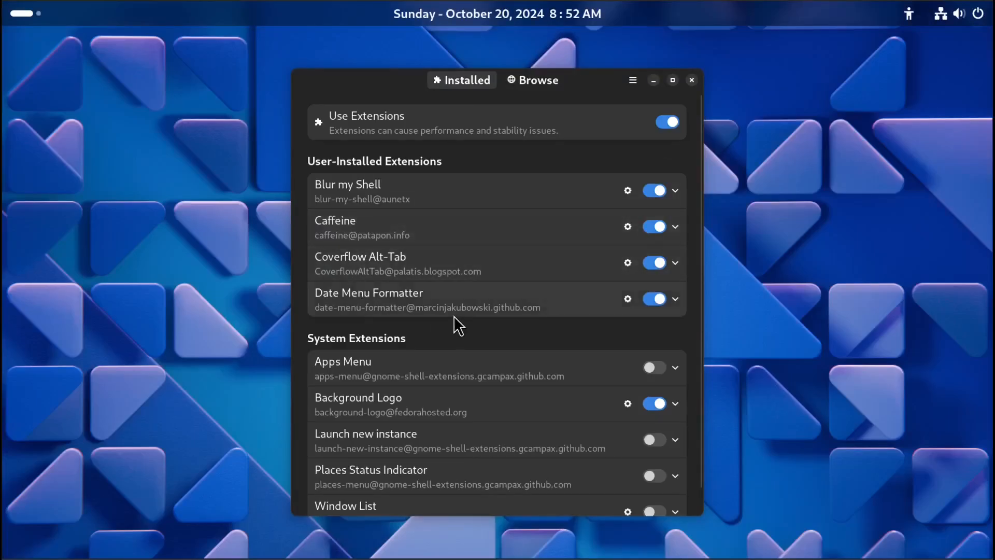
{"action": "left_click", "coordinate": [626, 263]}
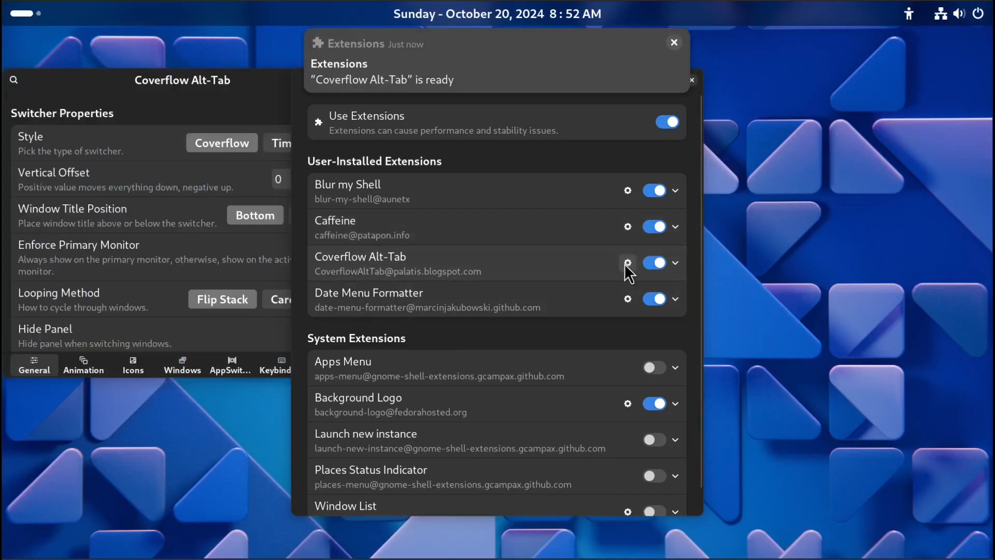
{"action": "left_click", "coordinate": [674, 43]}
{"action": "left_click_drag", "start_coordinate": [269, 86], "coordinate": [639, 107]}
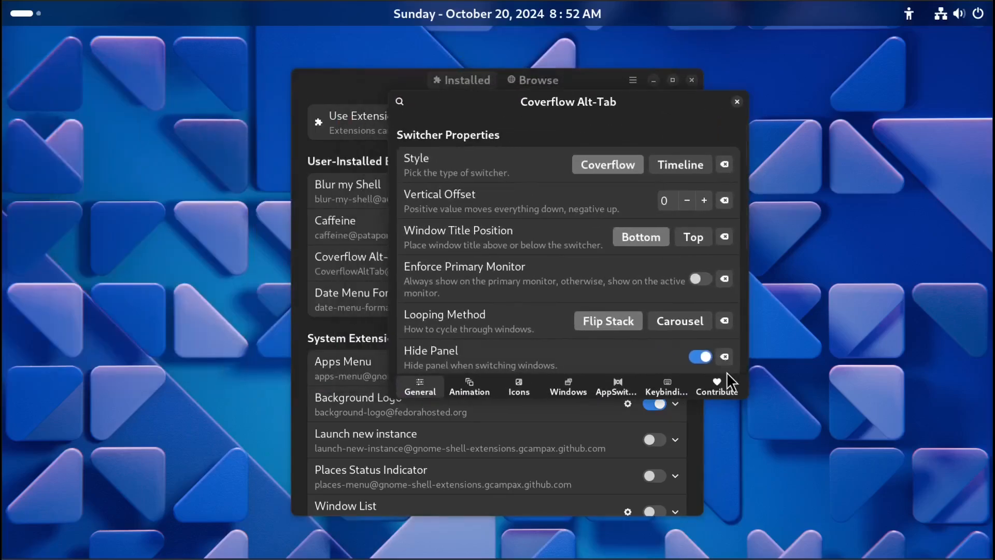
{"action": "left_click_drag", "start_coordinate": [746, 398], "coordinate": [785, 402]}
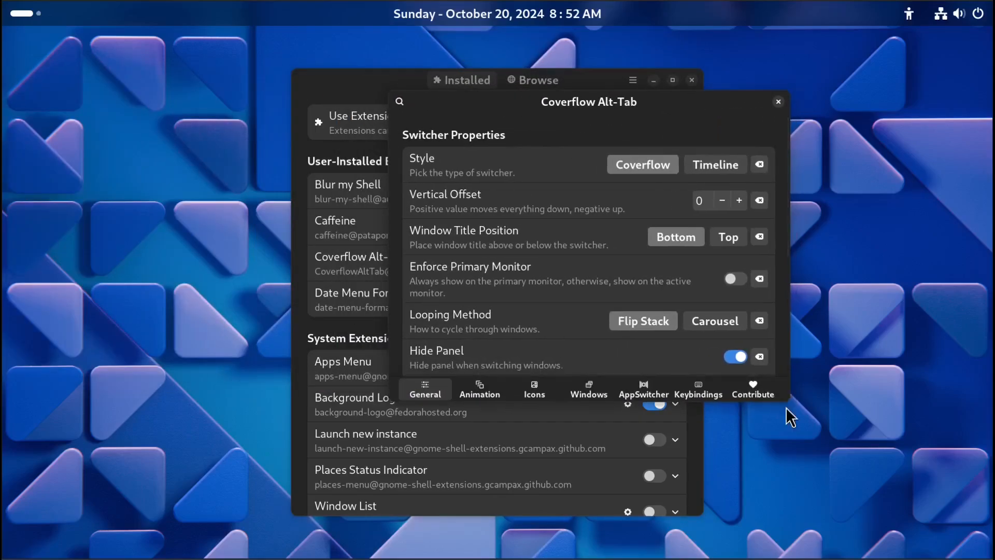
{"action": "left_click", "coordinate": [476, 396]}
{"action": "left_click", "coordinate": [533, 396]}
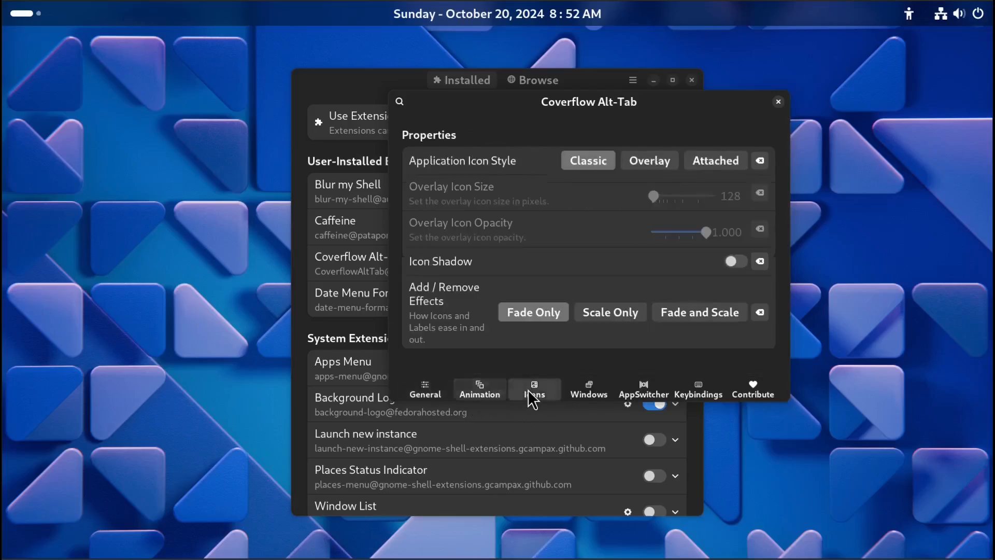
{"action": "left_click", "coordinate": [583, 397]}
{"action": "left_click", "coordinate": [643, 396]}
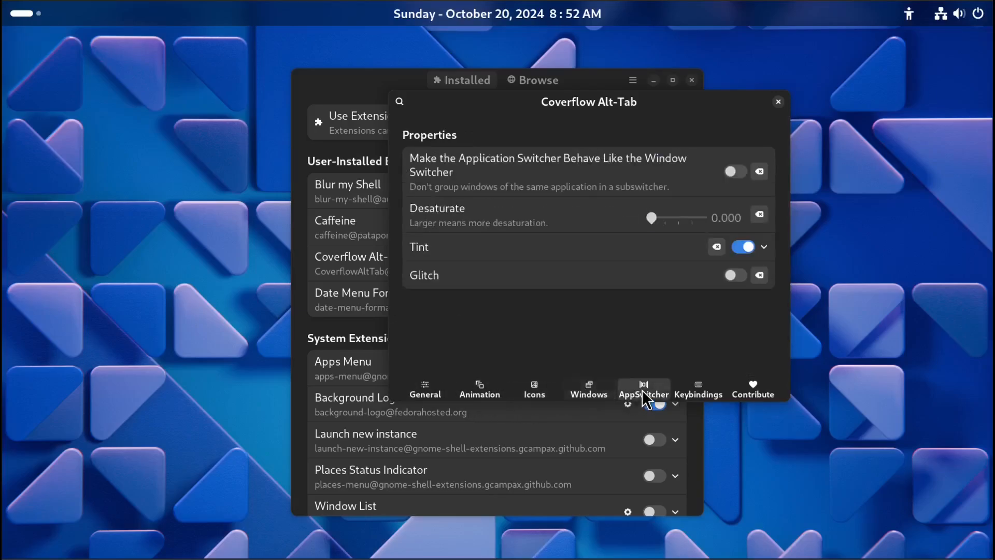
{"action": "left_click", "coordinate": [424, 396]}
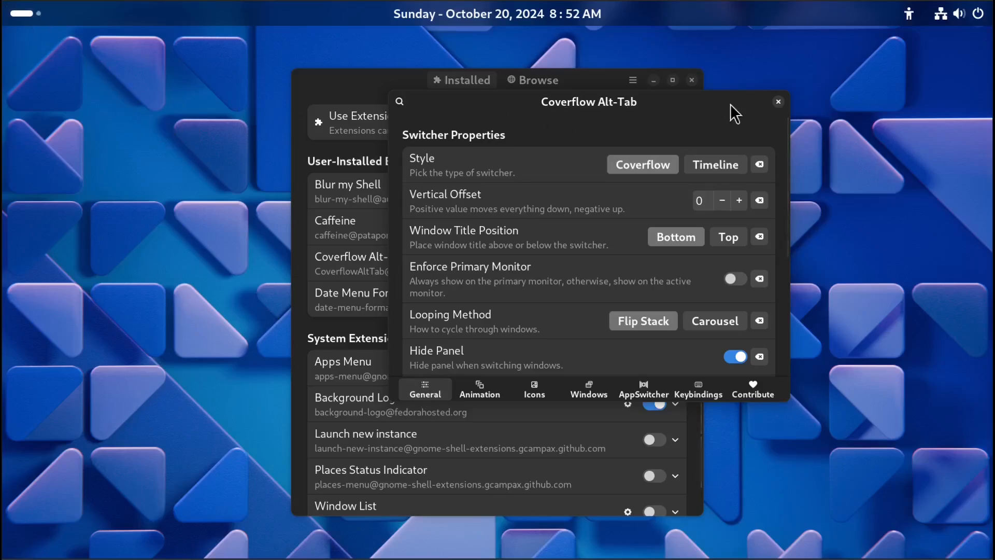
{"action": "left_click", "coordinate": [777, 102]}
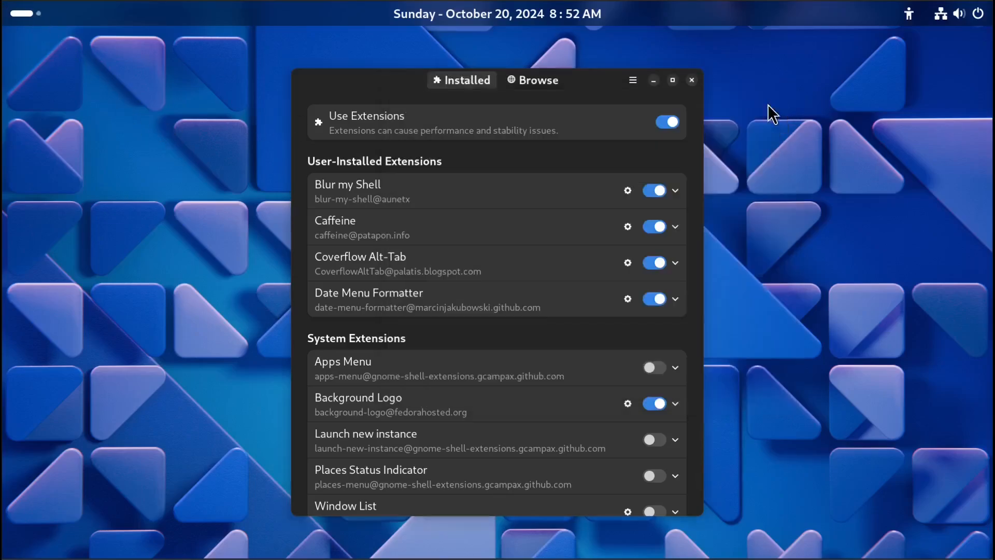
Minimize the Files window and open a Terminal from the dock.
{"action": "left_click", "coordinate": [33, 12]}
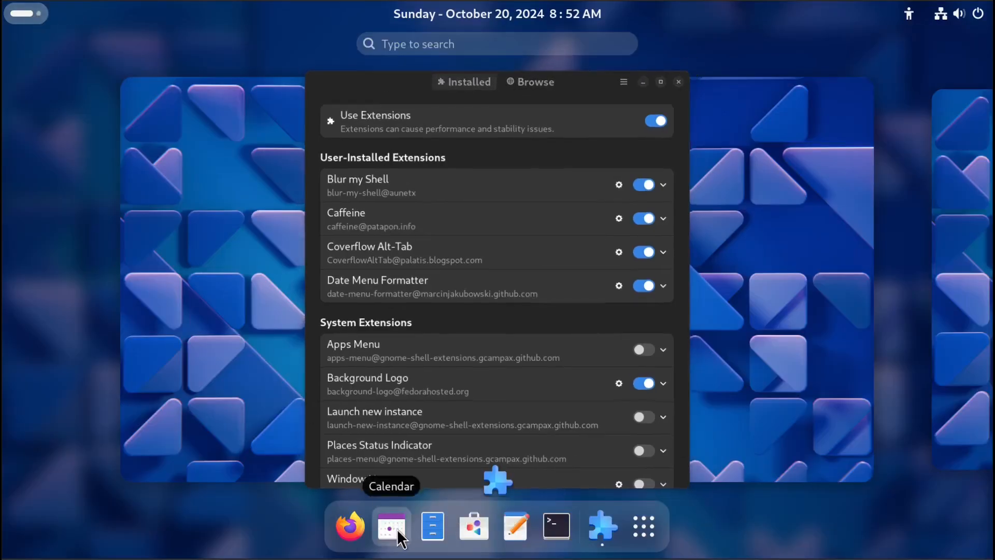
{"action": "key", "text": "Escape"}
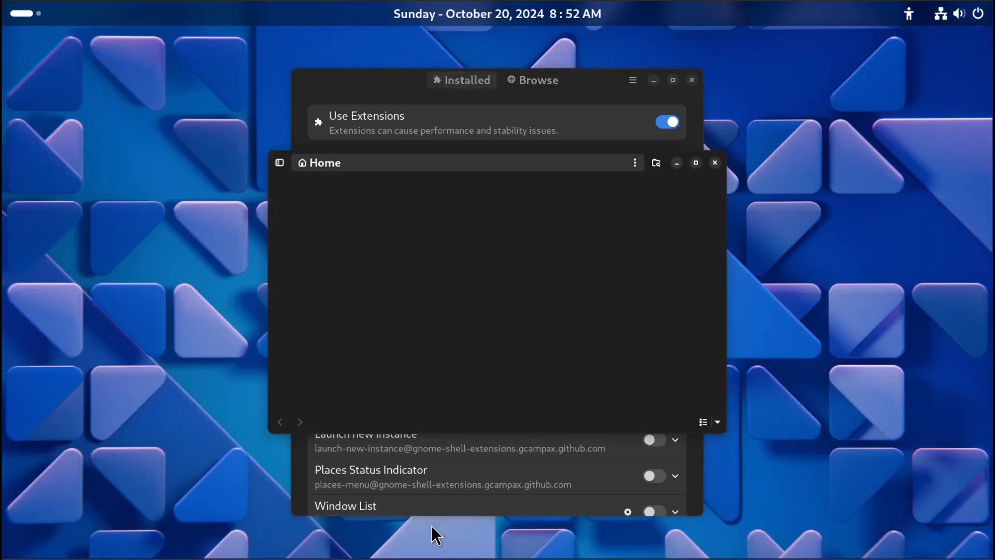
{"action": "left_click", "coordinate": [676, 163]}
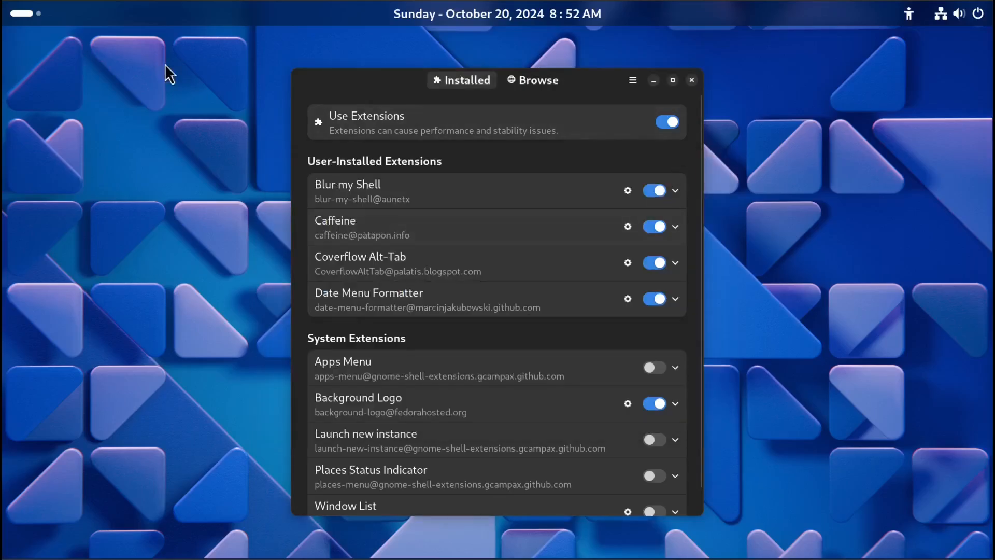
{"action": "left_click", "coordinate": [29, 13]}
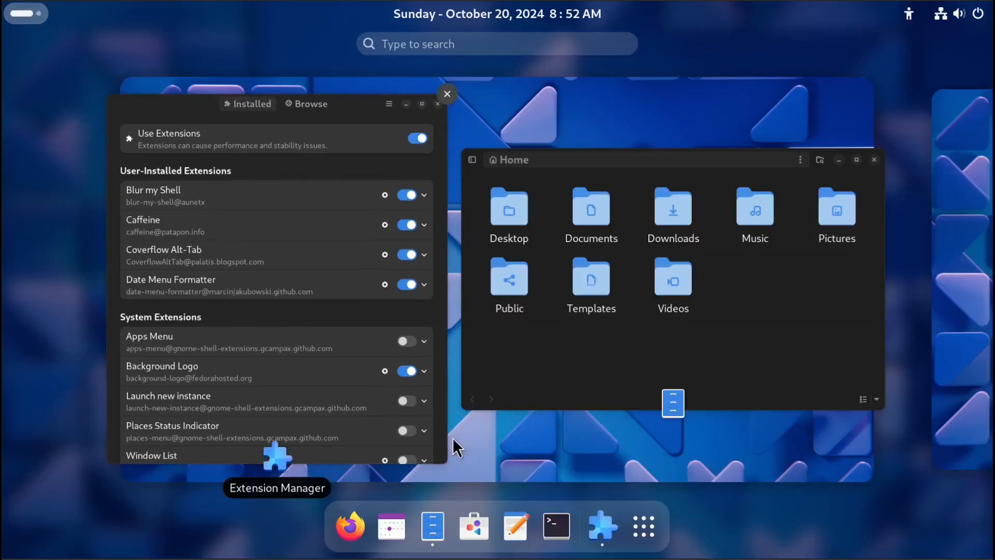
{"action": "left_click", "coordinate": [555, 533]}
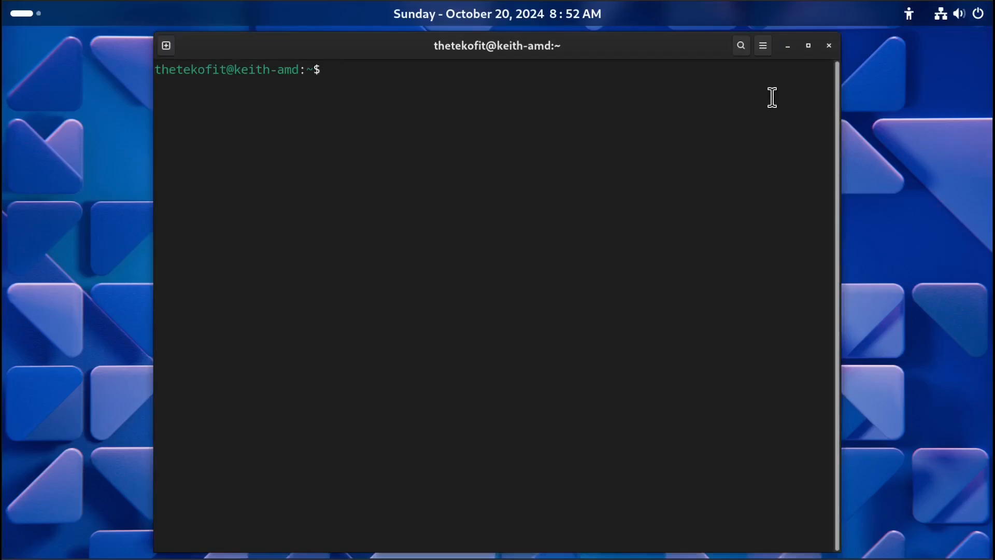
Minimize the Terminal, Firefox and Extension Manager windows to clear the desktop.
{"action": "left_click", "coordinate": [787, 46]}
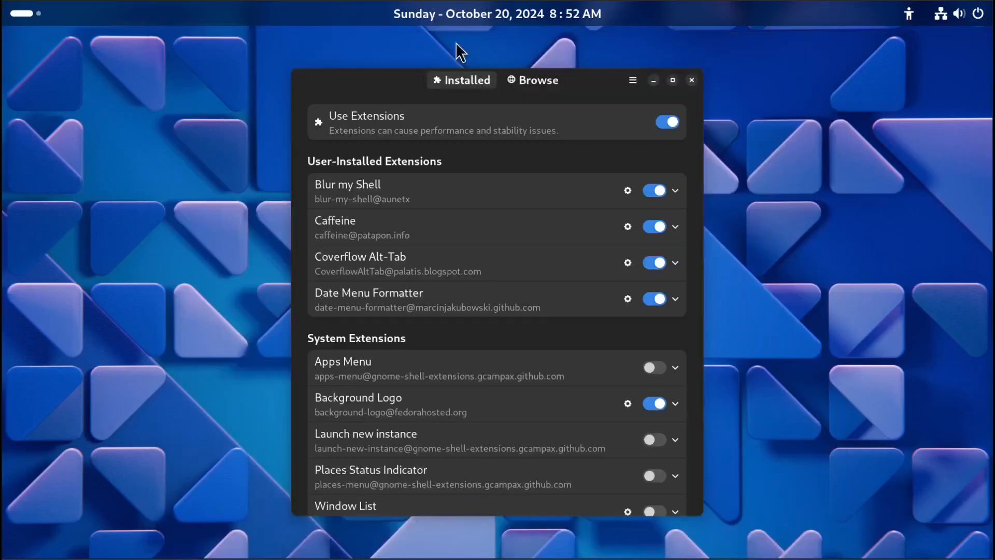
{"action": "left_click", "coordinate": [32, 9]}
{"action": "left_click", "coordinate": [346, 525]}
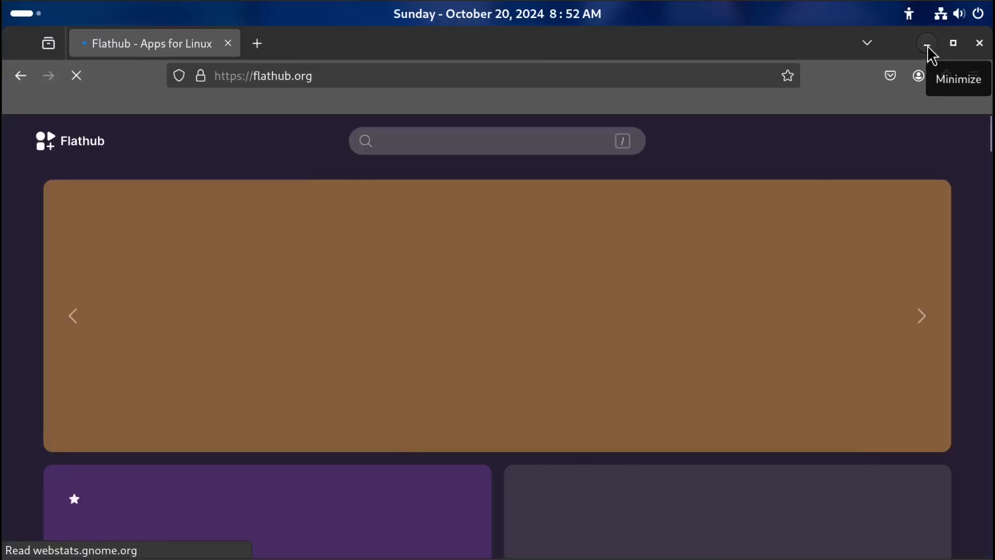
{"action": "left_click", "coordinate": [927, 45]}
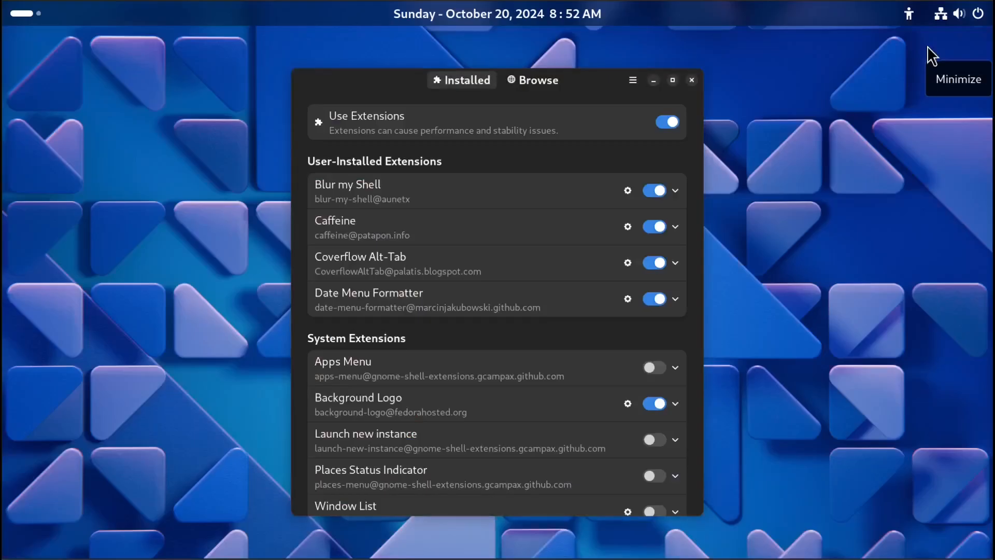
{"action": "left_click", "coordinate": [655, 83]}
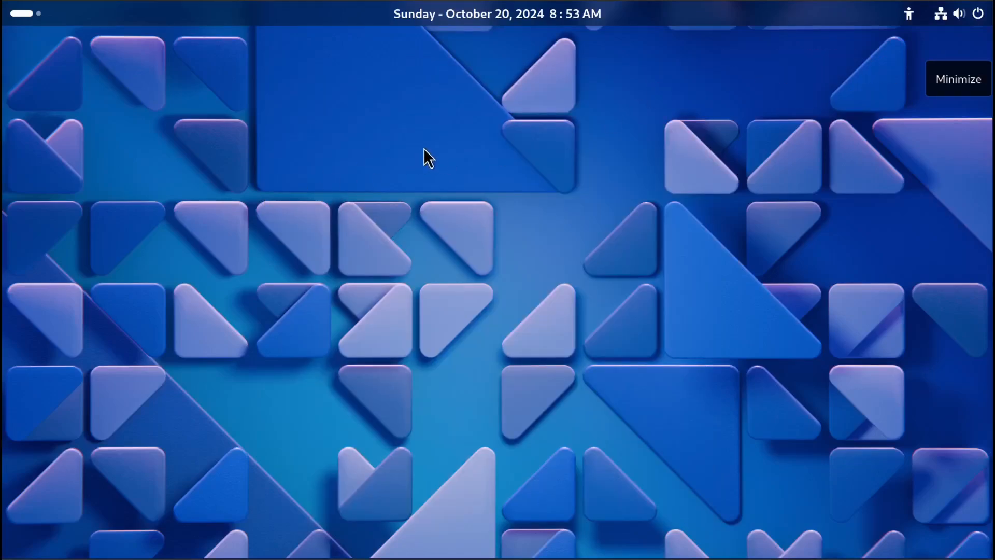
Cycle forward and backward through the open windows with the Coverflow Alt-Tab switcher.
{"action": "key", "text": "alt+Tab"}
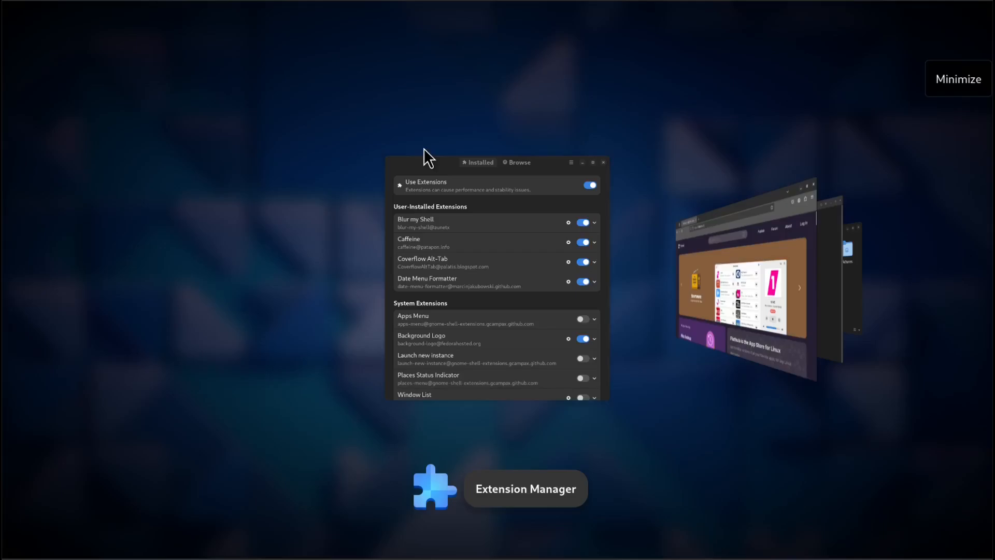
{"action": "key", "text": "alt+Tab"}
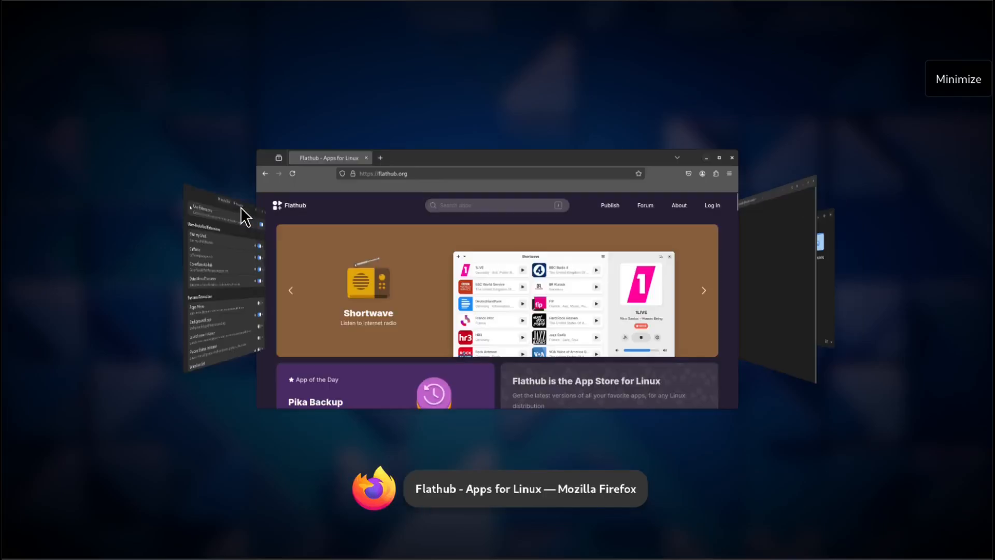
{"action": "key", "text": "alt+Tab"}
{"action": "key", "text": "alt+Tab"}
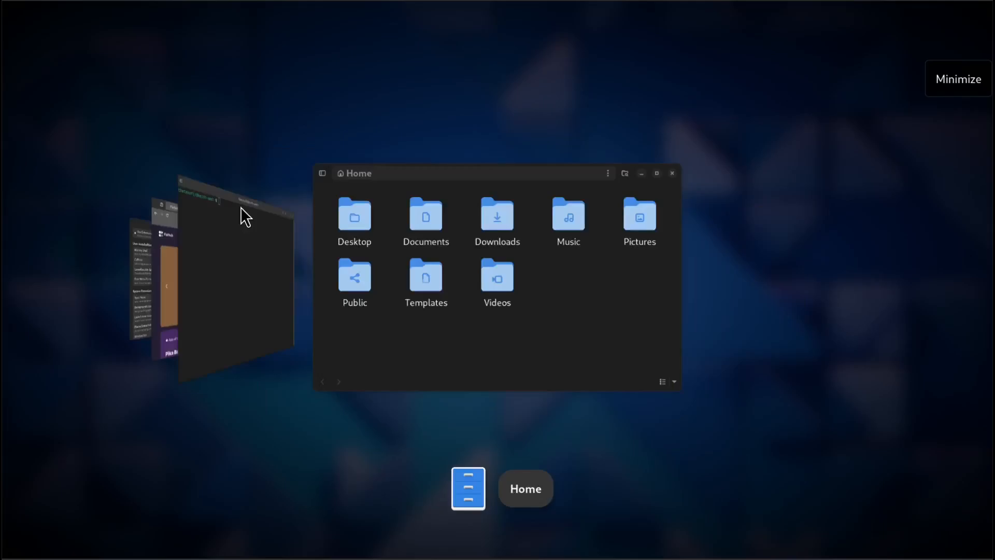
{"action": "key", "text": "alt+Tab"}
{"action": "key", "text": "alt+Tab"}
{"action": "key", "text": "alt+Tab"}
{"action": "key", "text": "alt+Tab"}
{"action": "key", "text": "alt+shift+Tab"}
{"action": "key", "text": "alt+shift+Tab"}
{"action": "key", "text": "alt+shift+Tab"}
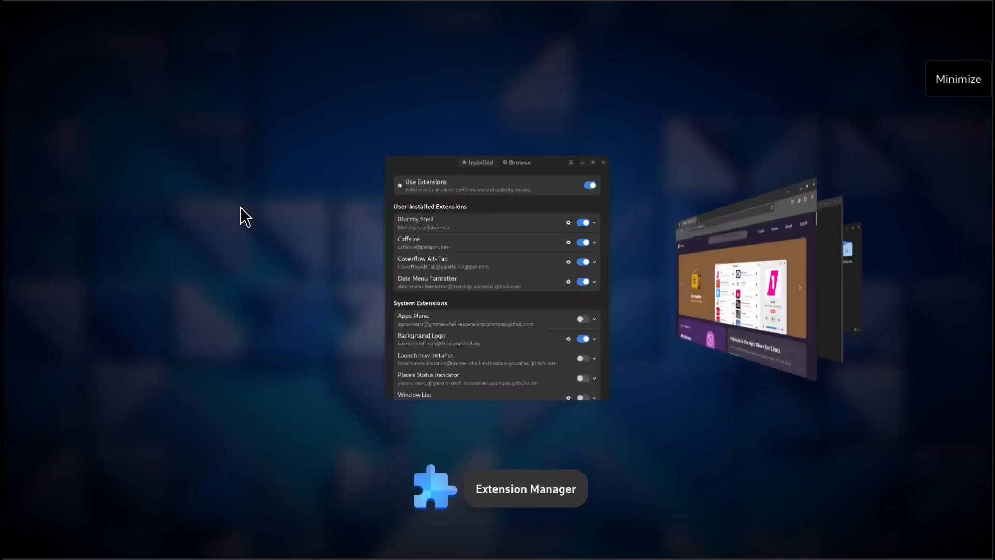
{"action": "key", "text": "alt+Tab"}
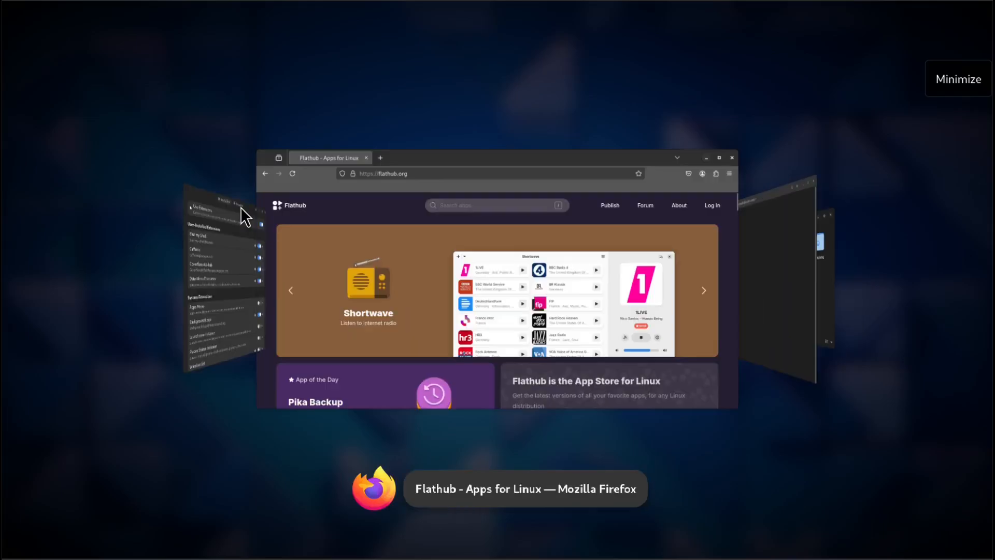
{"action": "key", "text": "alt+Tab"}
{"action": "key", "text": "alt+Tab"}
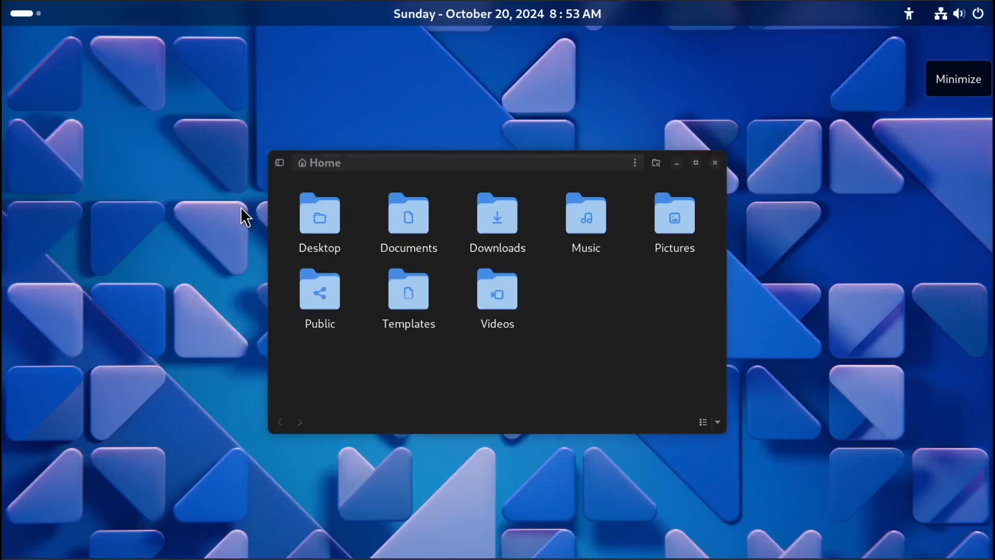
{"action": "key", "text": "alt+Tab"}
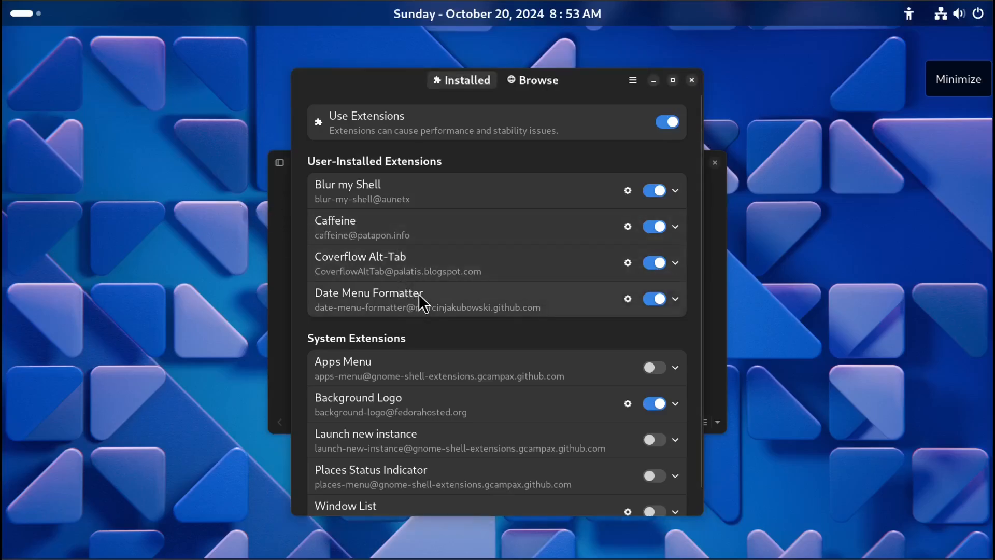
Open the Coverflow Alt-Tab settings, set the switcher style to Timeline, and close the settings.
{"action": "left_click", "coordinate": [628, 262]}
{"action": "left_click", "coordinate": [669, 47]}
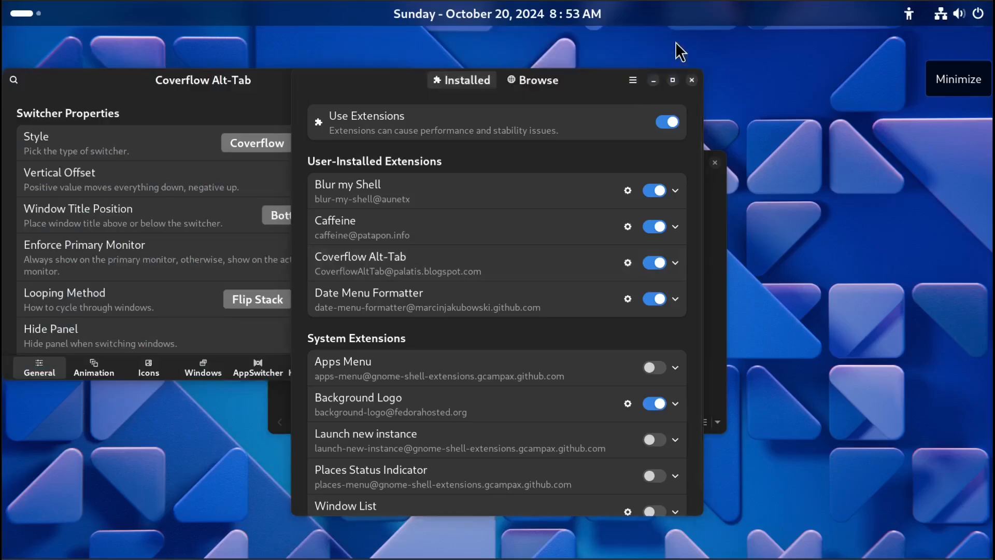
{"action": "left_click", "coordinate": [212, 87]}
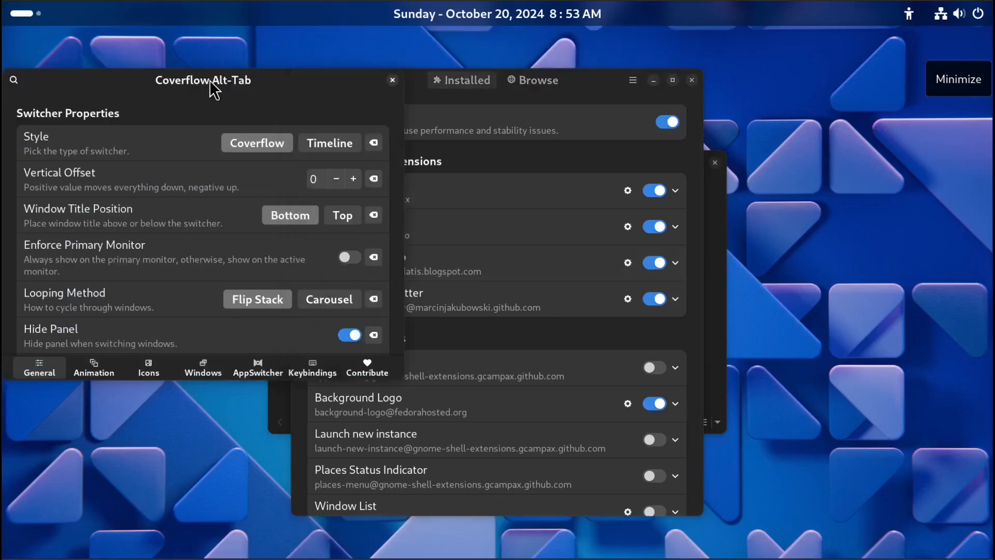
{"action": "left_click", "coordinate": [323, 147]}
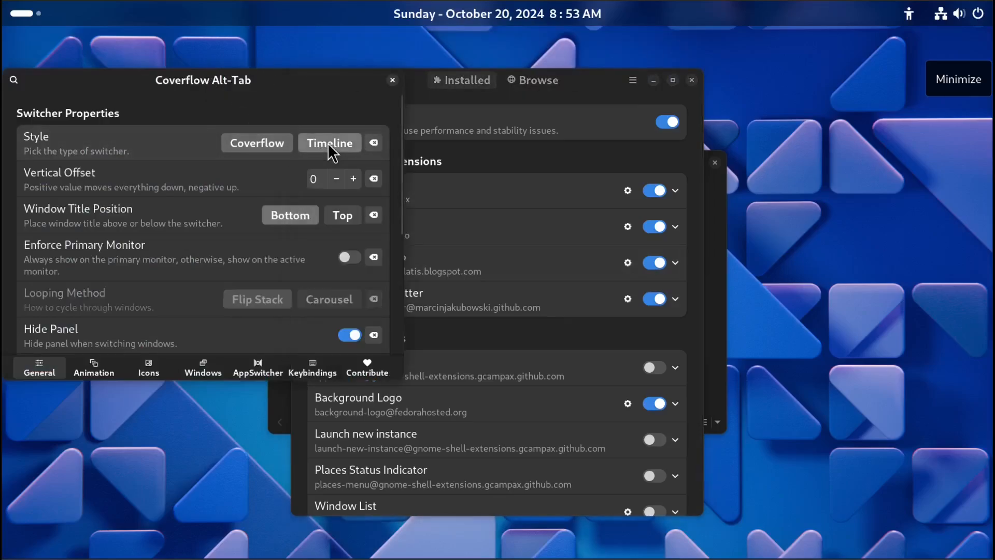
{"action": "left_click", "coordinate": [392, 81]}
Cycle through the open windows with the Timeline-style switcher in both directions.
{"action": "key", "text": "alt+Tab"}
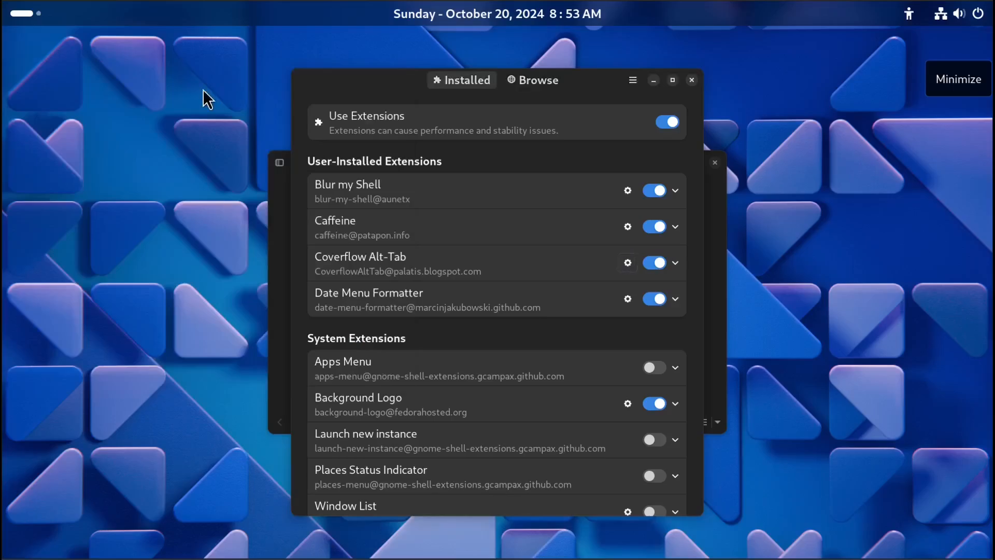
{"action": "key", "text": "alt+Tab"}
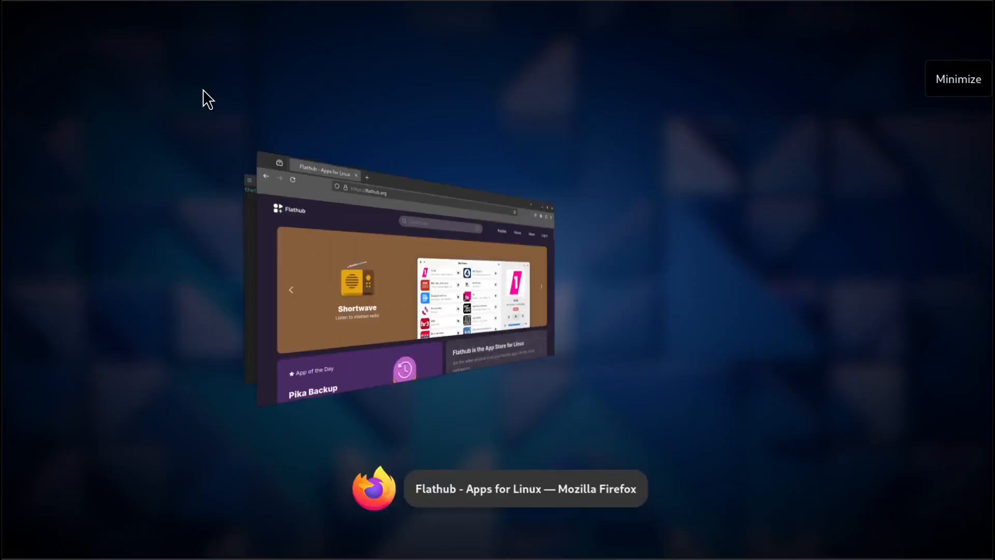
{"action": "key", "text": "alt+Tab"}
{"action": "key", "text": "alt+Tab"}
{"action": "key", "text": "alt+Tab"}
{"action": "key", "text": "alt+Tab"}
{"action": "key", "text": "alt+Tab"}
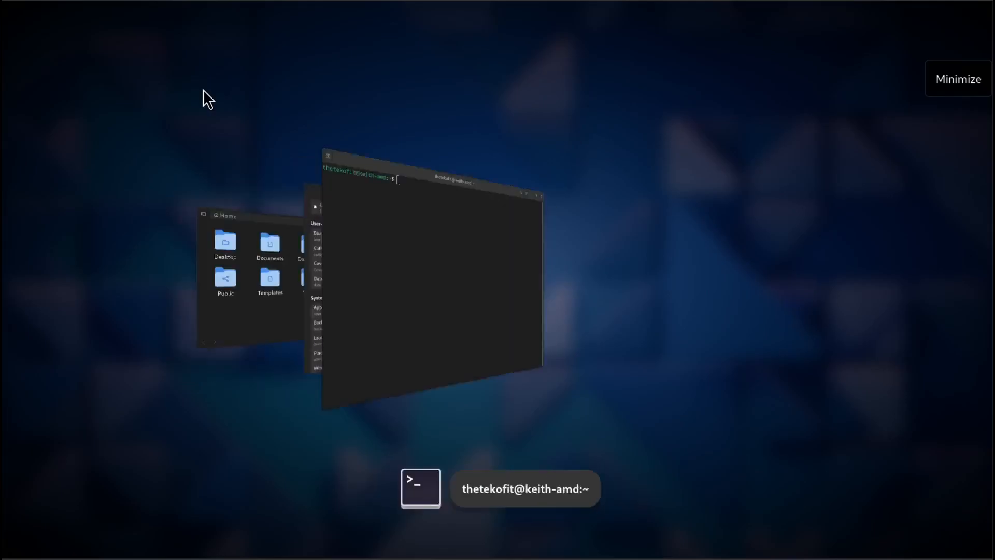
{"action": "key", "text": "alt+Tab"}
{"action": "key", "text": "alt+Tab"}
{"action": "key", "text": "alt+Tab"}
{"action": "key", "text": "alt+Tab"}
{"action": "key", "text": "alt+Tab"}
{"action": "key", "text": "alt+Tab"}
{"action": "key", "text": "alt+Tab"}
{"action": "key", "text": "alt+Tab"}
{"action": "key", "text": "alt+Tab"}
{"action": "key", "text": "alt+Tab"}
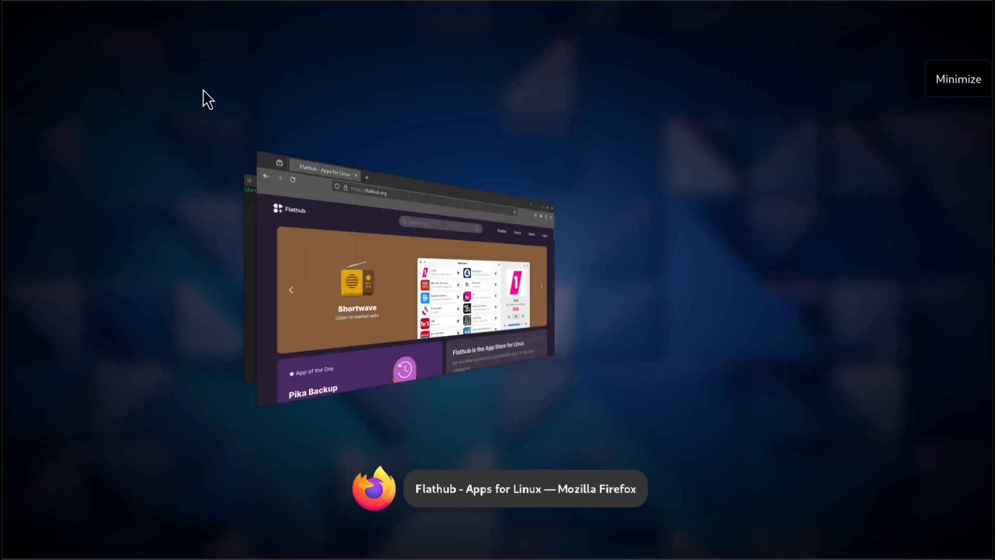
{"action": "key", "text": "alt+Tab"}
{"action": "key", "text": "alt+Tab"}
{"action": "key", "text": "alt+shift+Tab"}
{"action": "key", "text": "alt+shift+Tab"}
{"action": "key", "text": "alt+shift+Tab"}
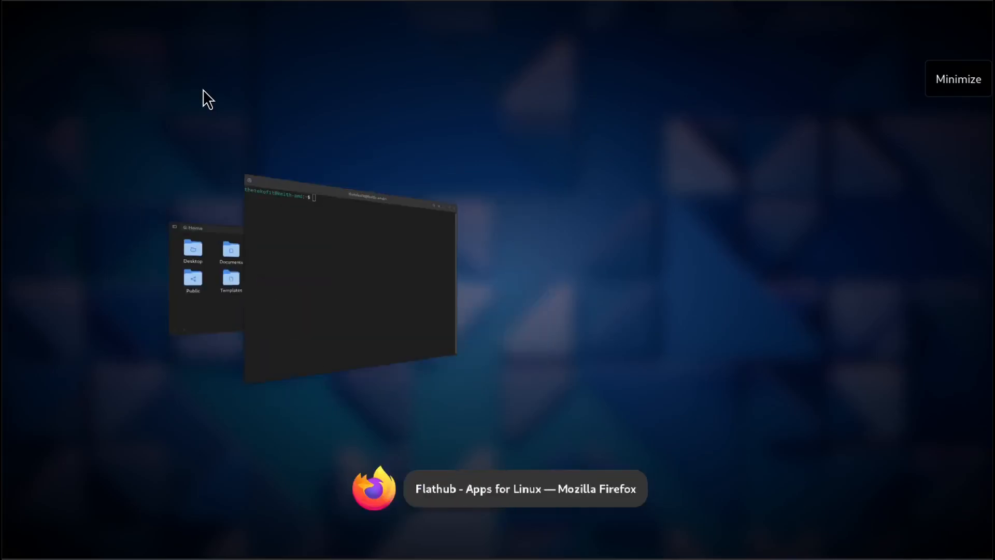
{"action": "key", "text": "alt+shift+Tab"}
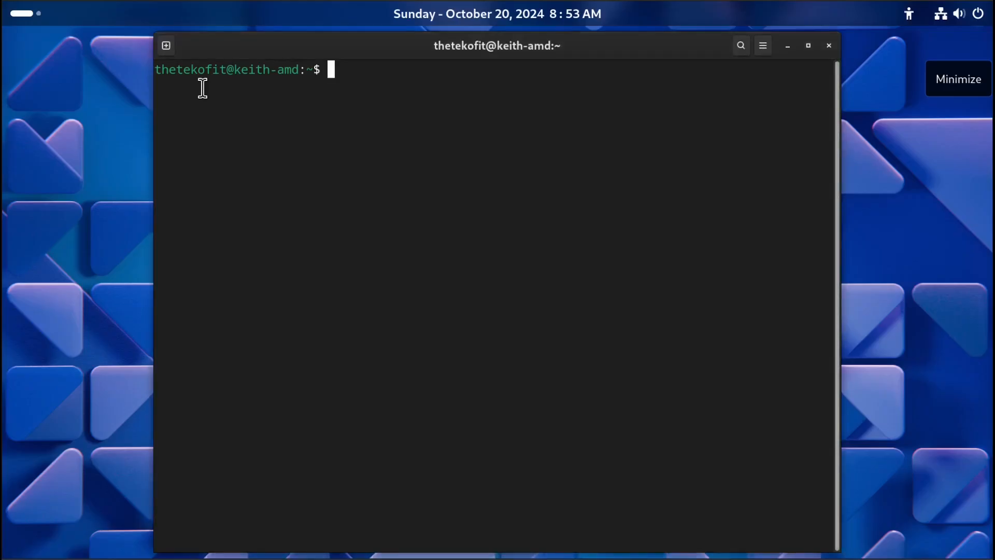
Open the Coverflow Alt-Tab settings, set the looping method to Carousel, and close the settings.
{"action": "key", "text": "alt+Tab"}
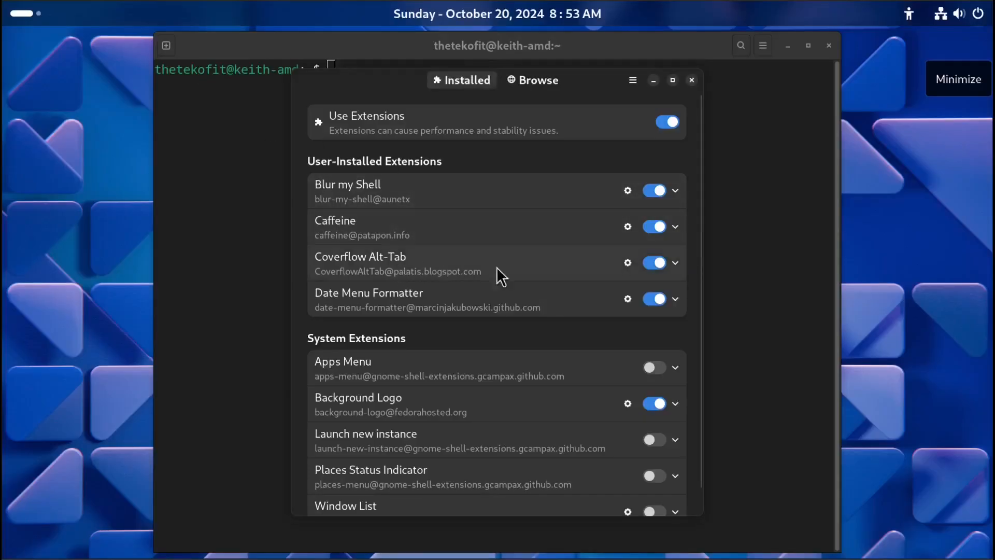
{"action": "left_click", "coordinate": [627, 263]}
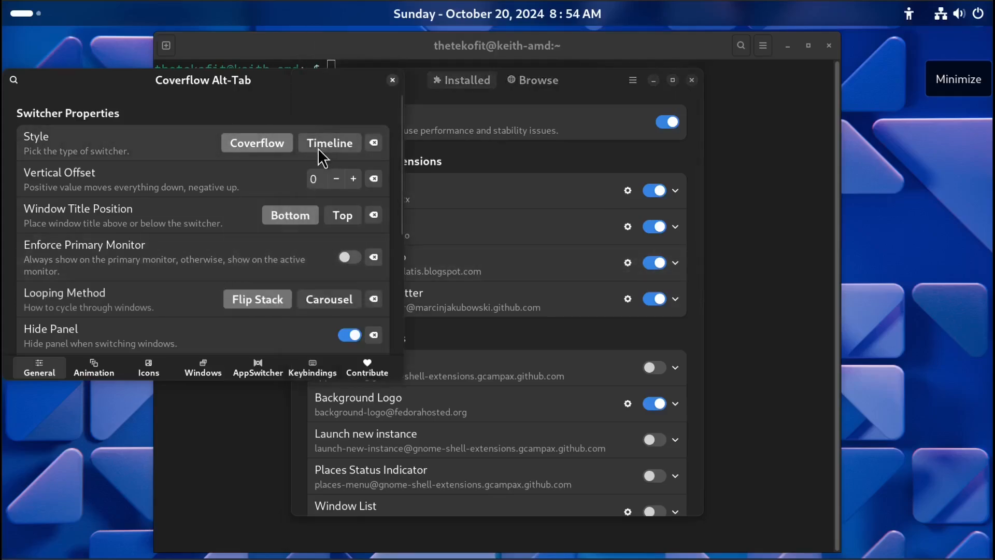
{"action": "left_click", "coordinate": [318, 304]}
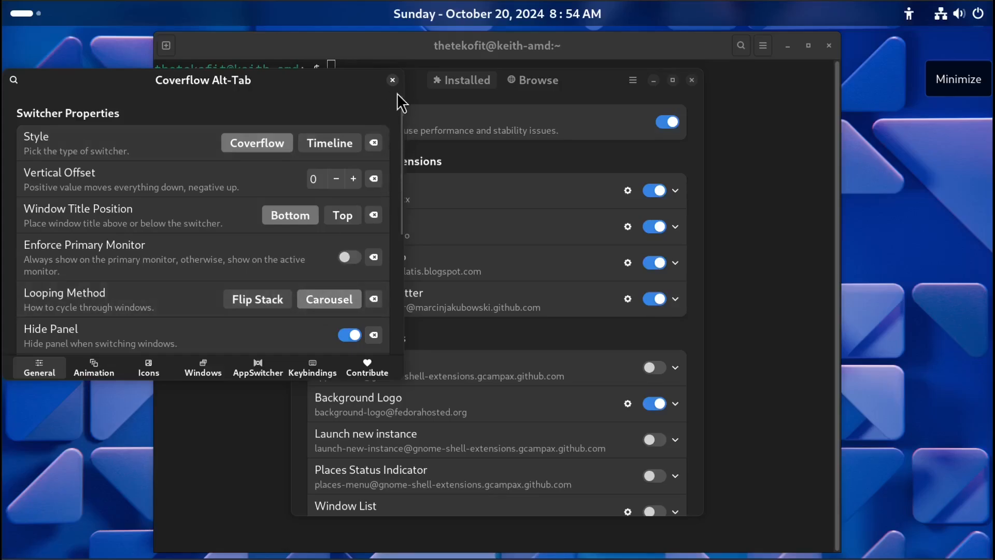
{"action": "left_click", "coordinate": [392, 80]}
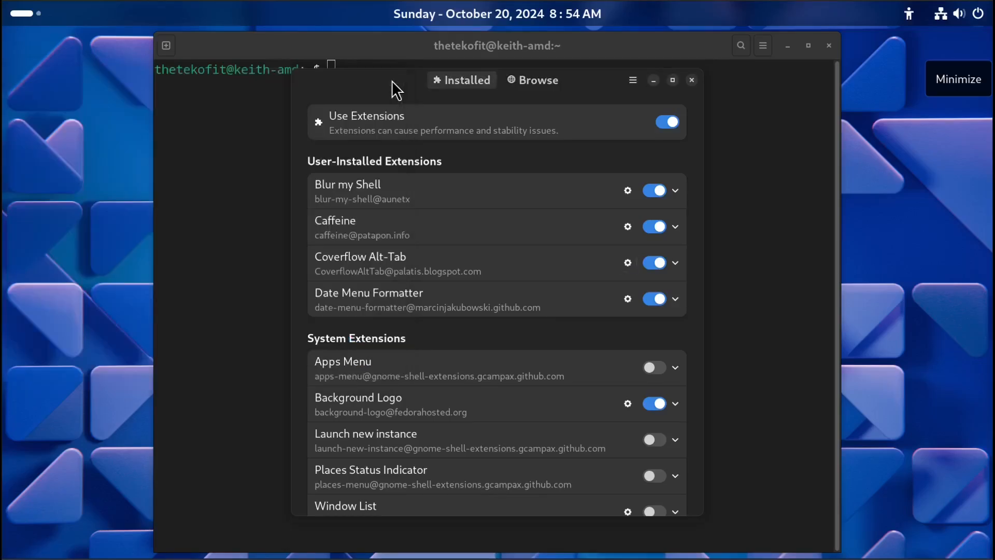
Cycle through the open windows with the Carousel looping switcher in both directions.
{"action": "key", "text": "alt+Tab"}
{"action": "key", "text": "alt+Tab"}
{"action": "key", "text": "alt+Tab"}
{"action": "key", "text": "alt+Tab"}
{"action": "key", "text": "alt+Tab"}
{"action": "key", "text": "alt+Tab"}
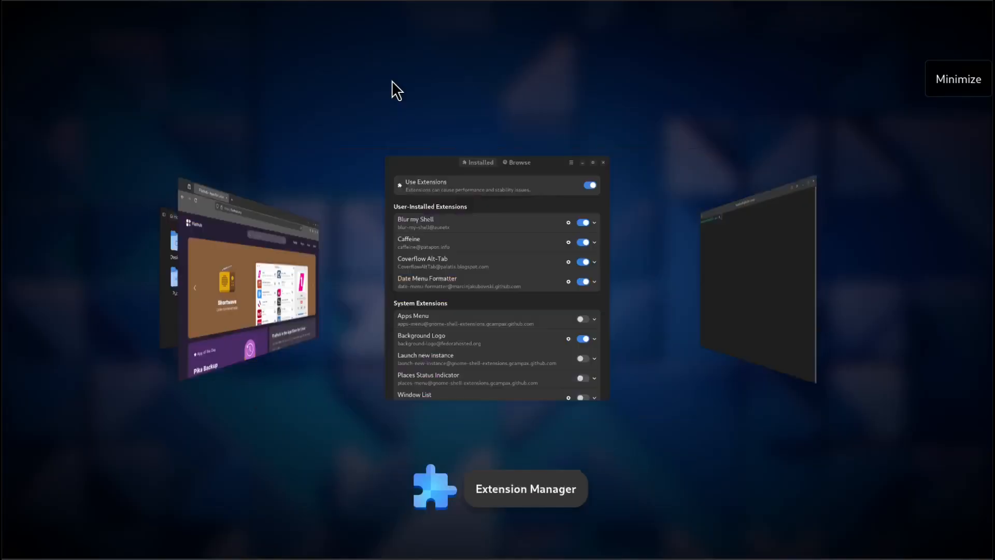
{"action": "key", "text": "alt+Tab"}
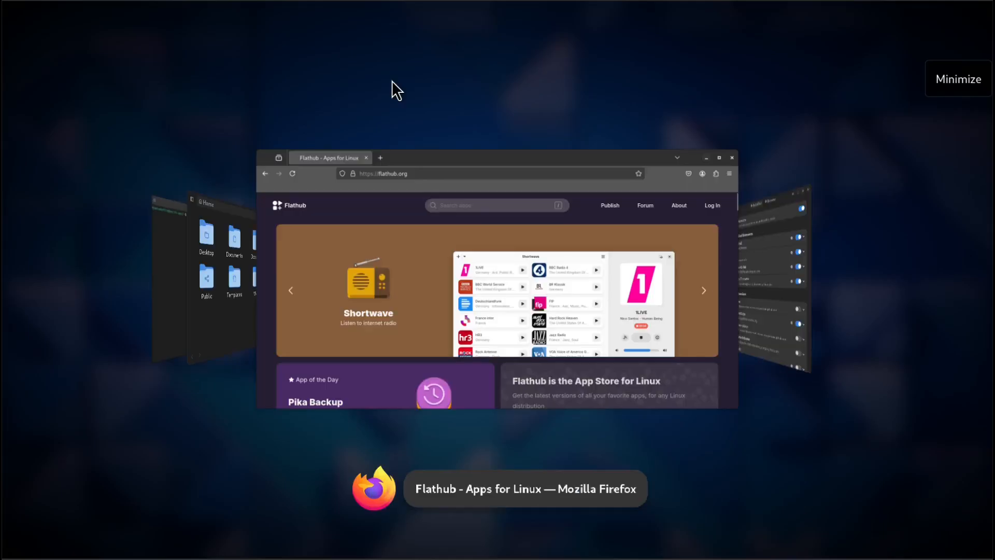
{"action": "key", "text": "alt+shift+Tab"}
{"action": "key", "text": "alt+shift+Tab"}
{"action": "key", "text": "alt+shift+Tab"}
{"action": "key", "text": "alt+shift+Tab"}
{"action": "key", "text": "alt+shift+Tab"}
{"action": "key", "text": "alt+shift+Tab"}
{"action": "key", "text": "alt+shift+Tab"}
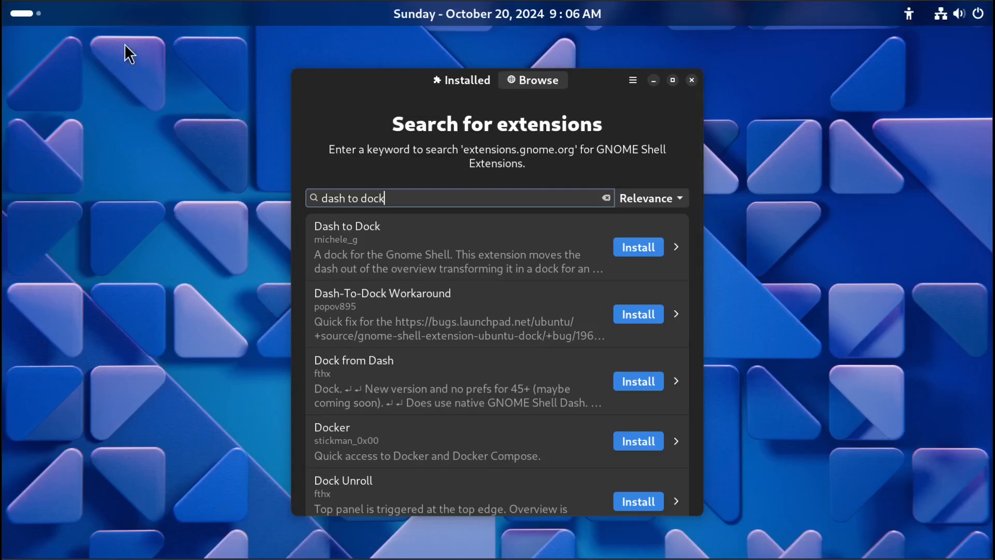
{"action": "left_click", "coordinate": [35, 15]}
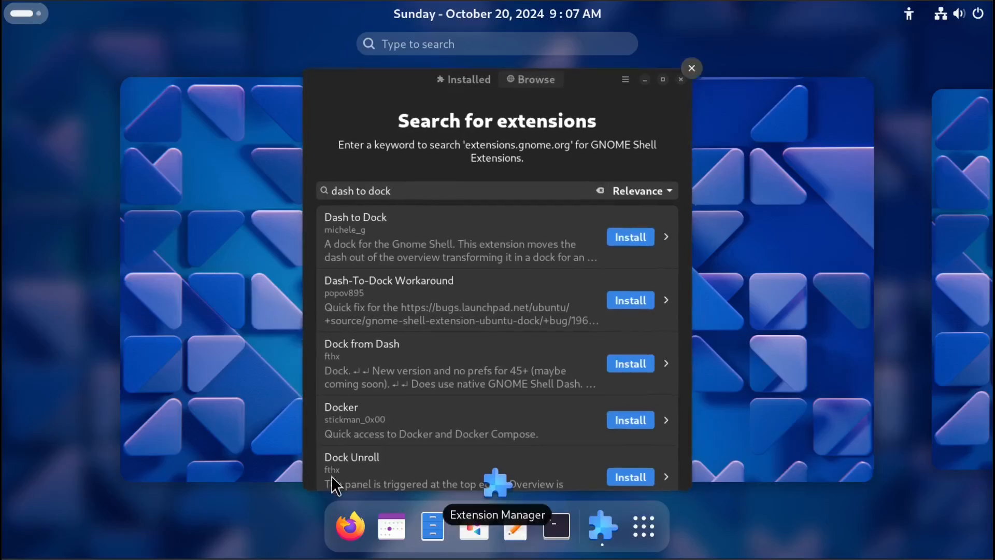
{"action": "left_click", "coordinate": [652, 522]}
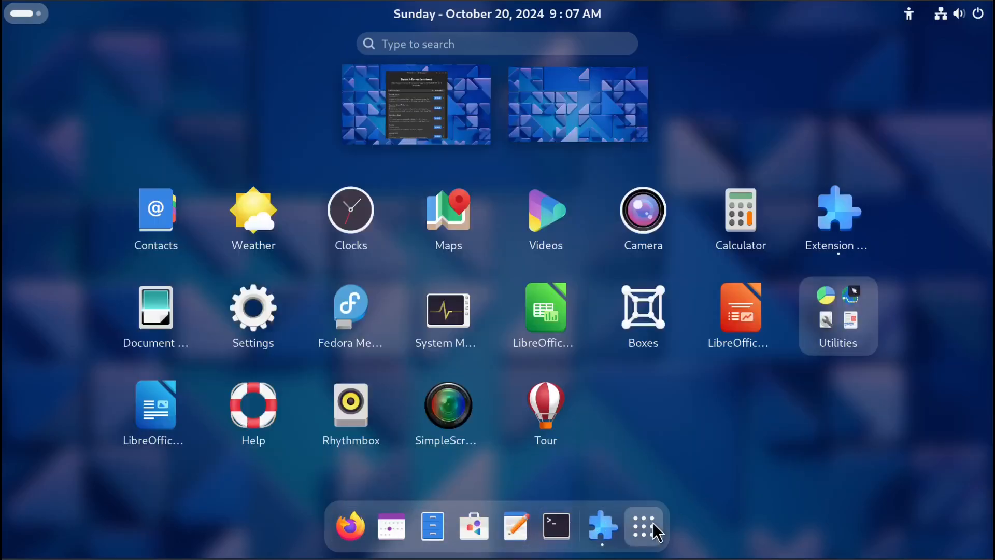
{"action": "left_click", "coordinate": [652, 521]}
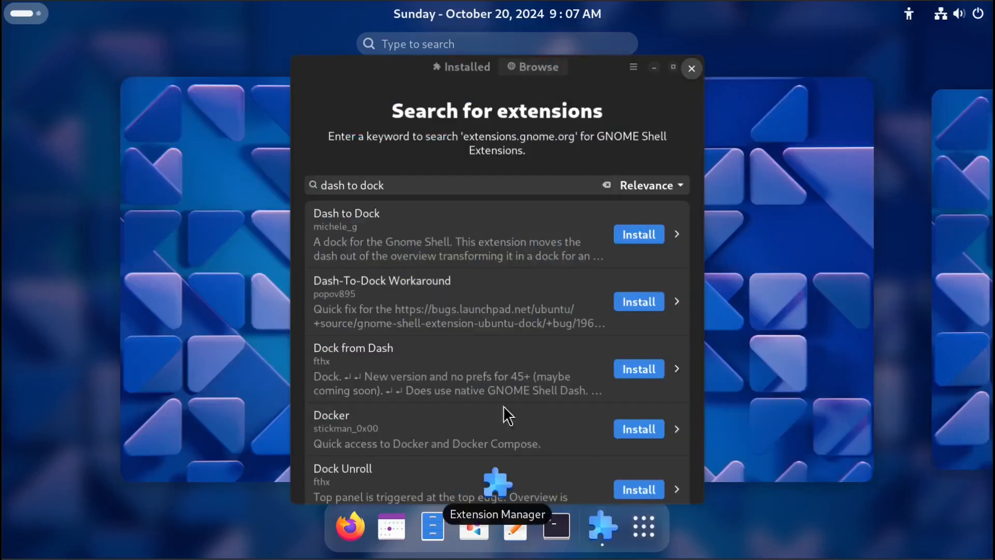
{"action": "left_click", "coordinate": [154, 170]}
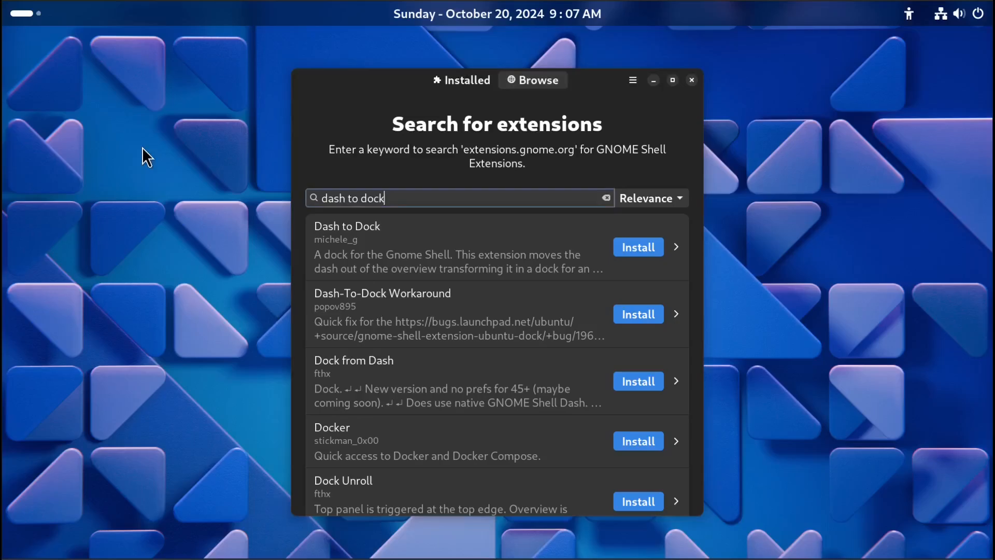
{"action": "left_click", "coordinate": [16, 20]}
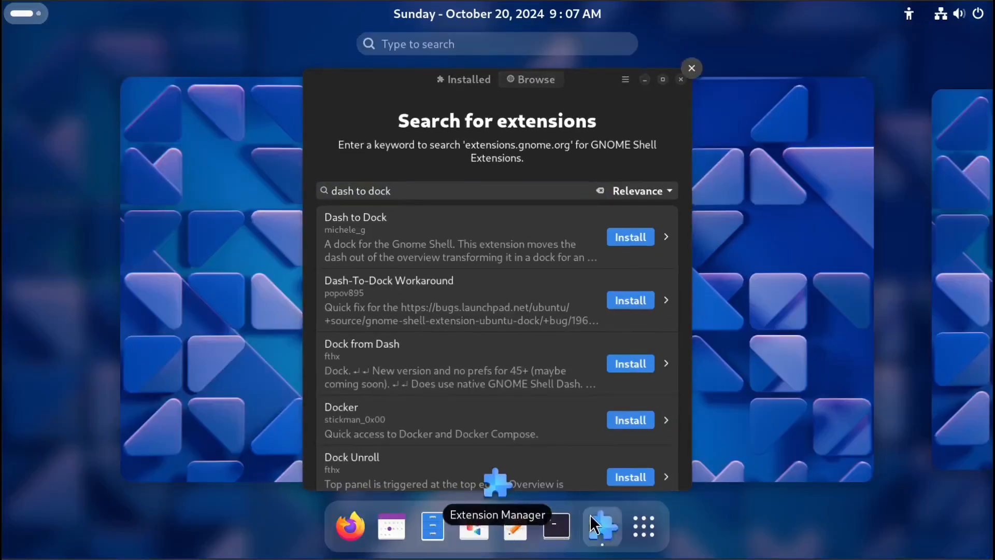
{"action": "left_click", "coordinate": [765, 375]}
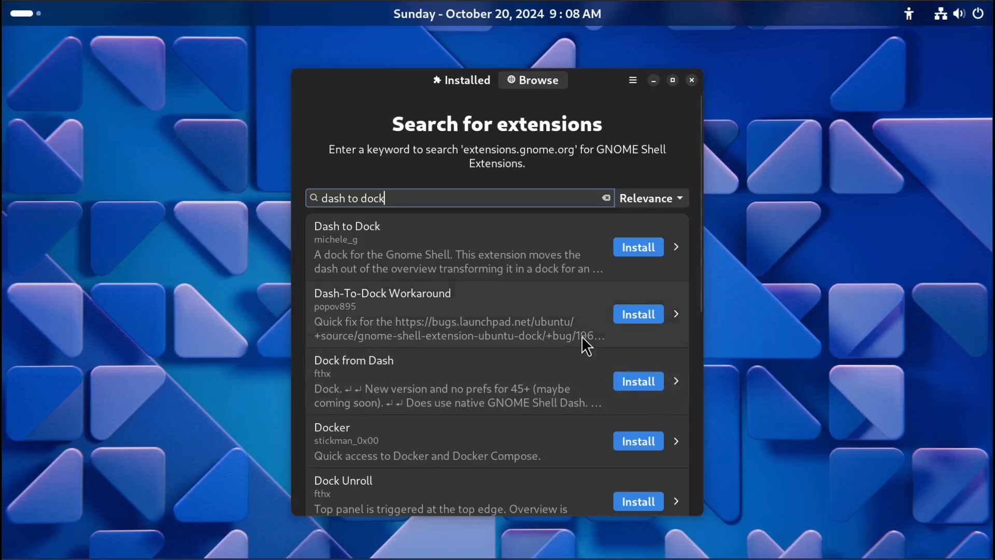
Install the Dash to Dock extension from the dash to dock search results and confirm the download.
{"action": "left_click", "coordinate": [633, 254]}
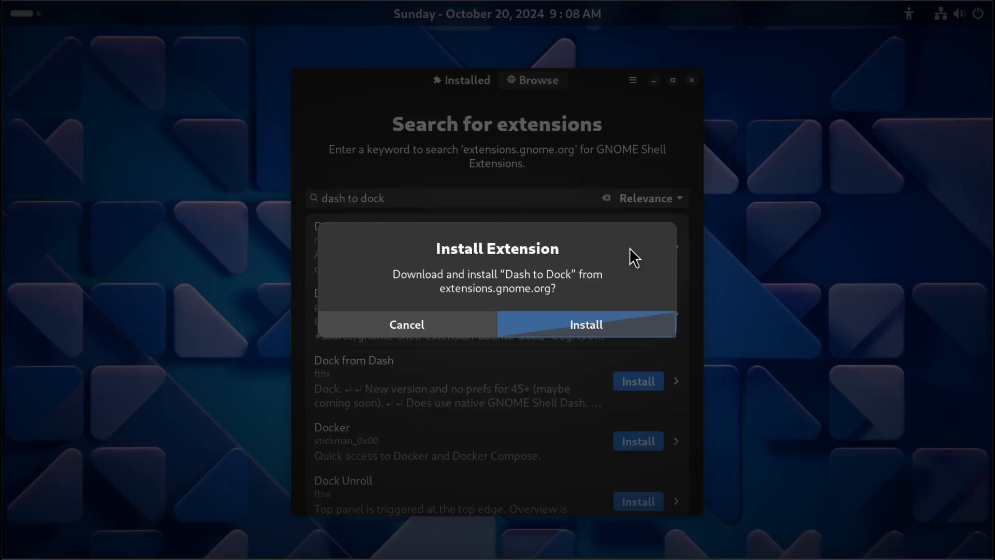
{"action": "left_click", "coordinate": [546, 326]}
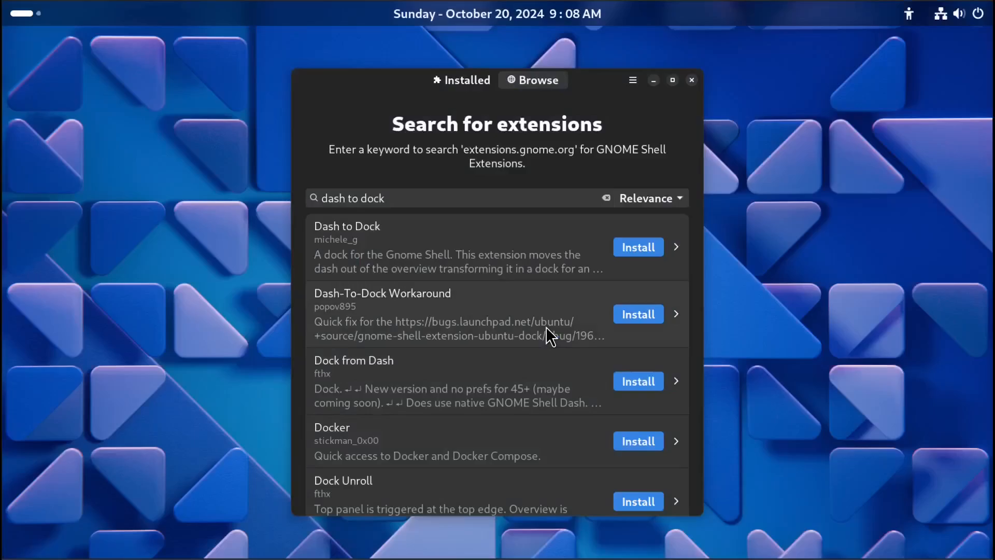
Switch to the list of installed extensions and look over the user-installed and system extensions.
{"action": "left_click", "coordinate": [451, 83]}
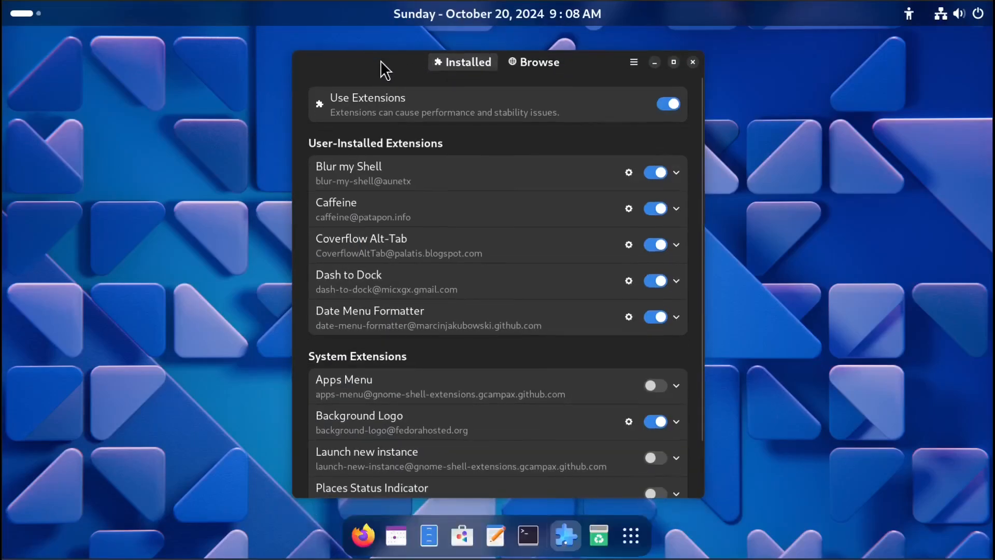
{"action": "mouse_move", "coordinate": [380, 60]}
{"action": "left_mouse_down"}
{"action": "mouse_move", "coordinate": [376, 106]}
{"action": "mouse_move", "coordinate": [381, 57]}
{"action": "left_mouse_up"}
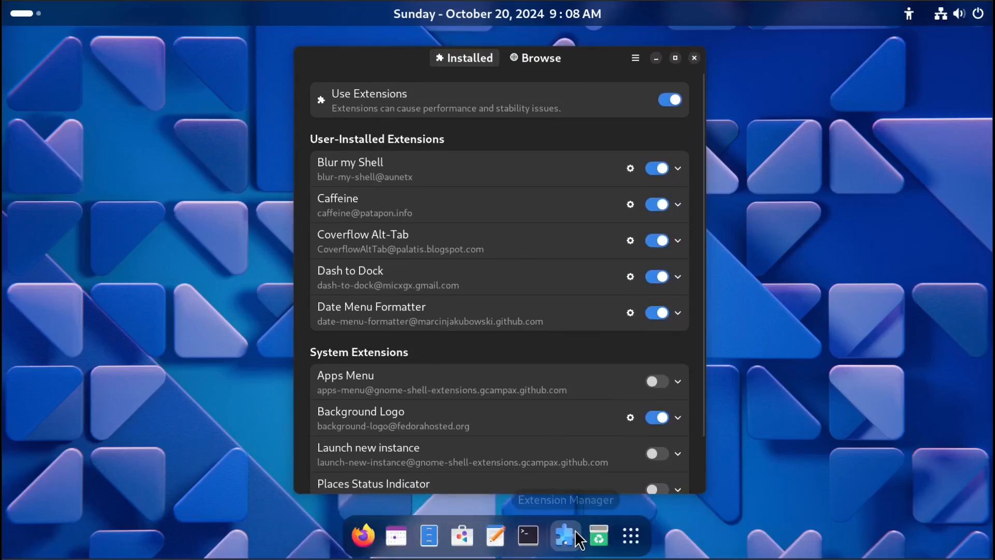
{"action": "left_click", "coordinate": [20, 15]}
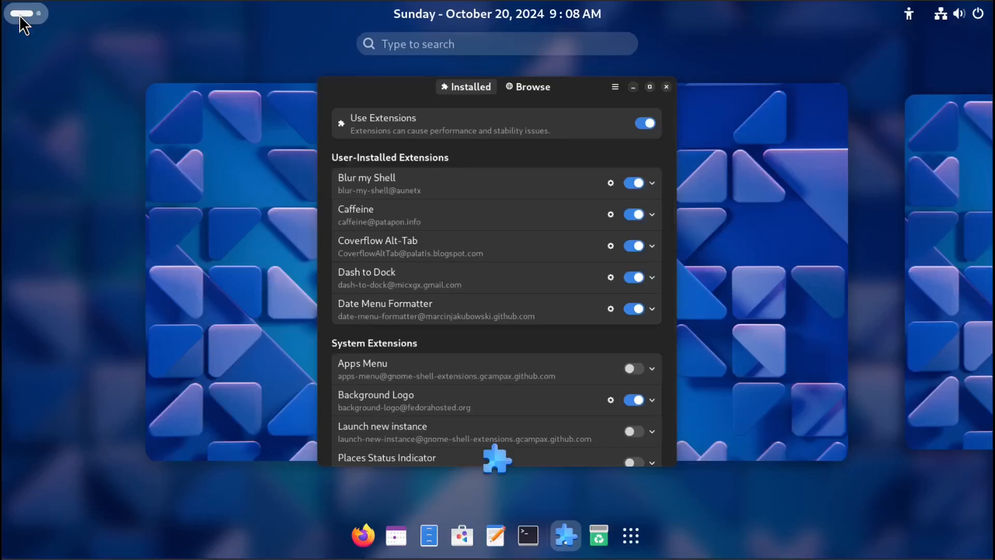
{"action": "left_click", "coordinate": [20, 14]}
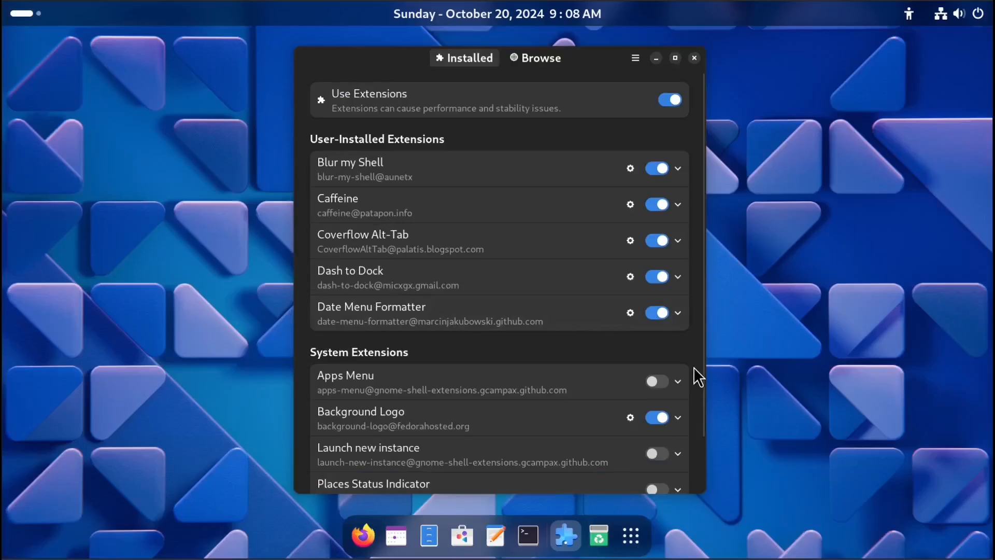
{"action": "left_click_drag", "start_coordinate": [588, 59], "coordinate": [586, 116]}
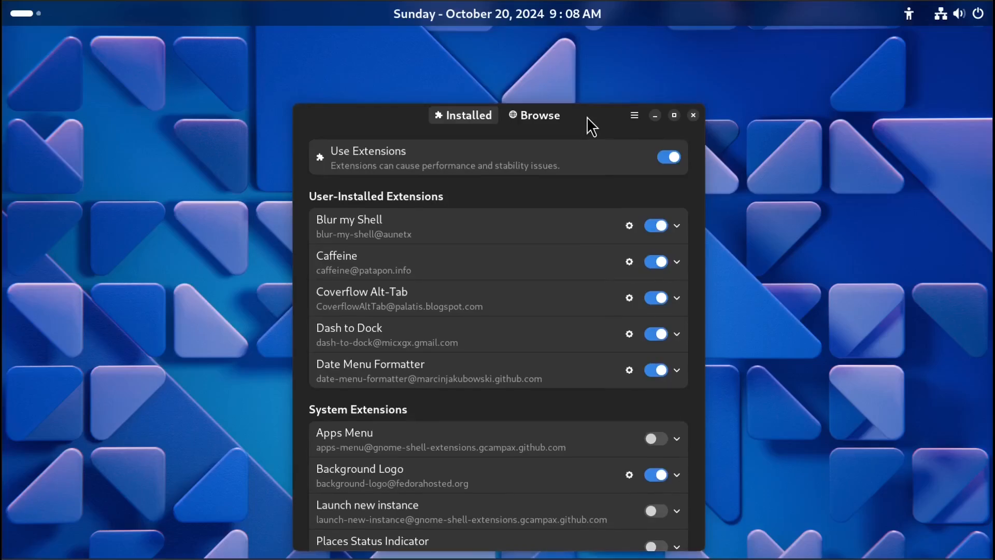
{"action": "left_click_drag", "start_coordinate": [587, 116], "coordinate": [576, 60]}
{"action": "left_click", "coordinate": [663, 58]}
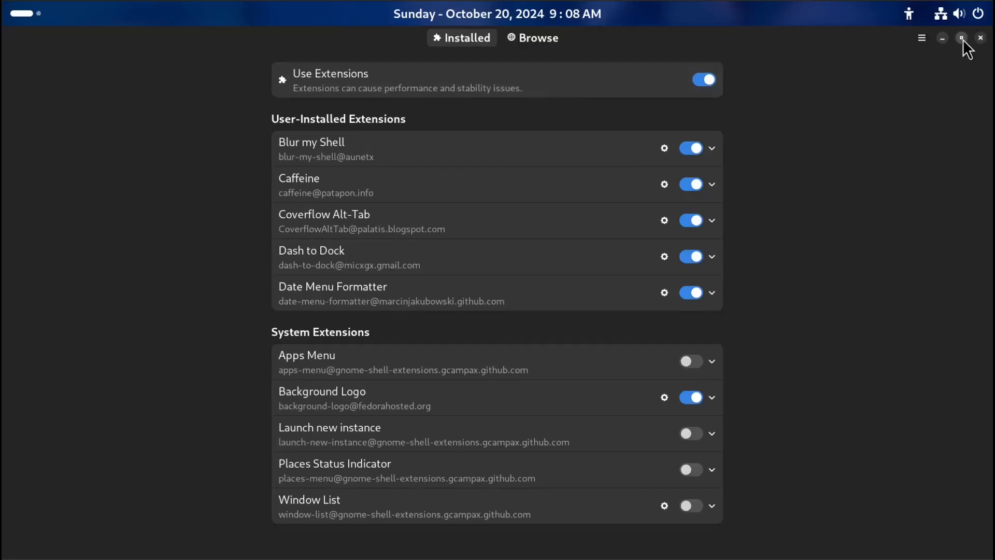
{"action": "left_click", "coordinate": [962, 38]}
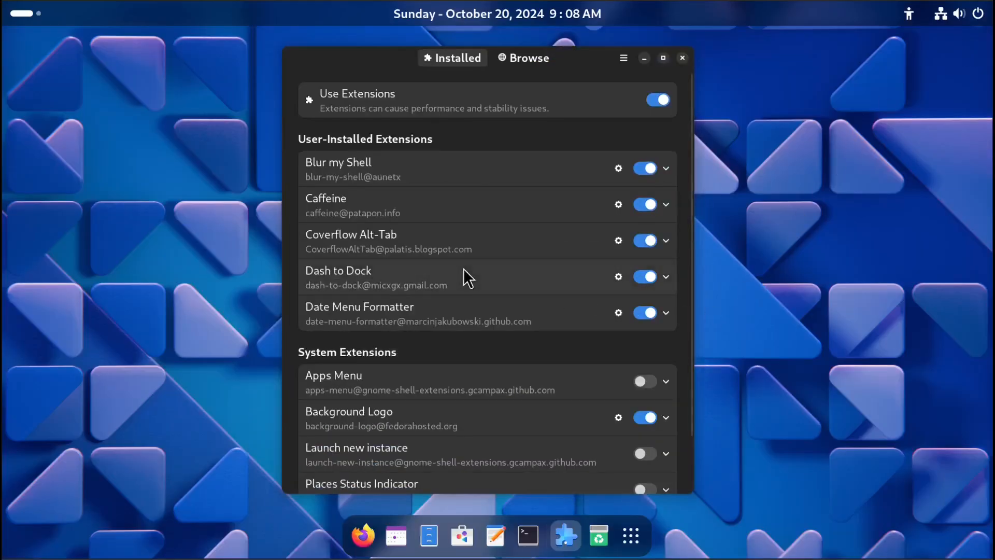
Open the Dash to Dock settings and try each dock position on screen, ending with Left.
{"action": "left_click", "coordinate": [617, 276]}
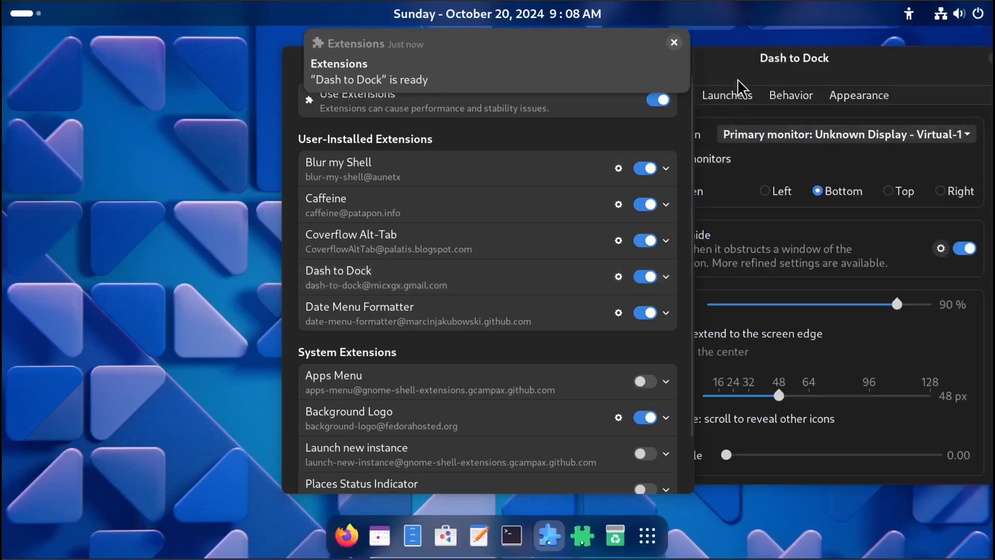
{"action": "left_click", "coordinate": [757, 60]}
{"action": "left_click_drag", "start_coordinate": [757, 60], "coordinate": [359, 66]}
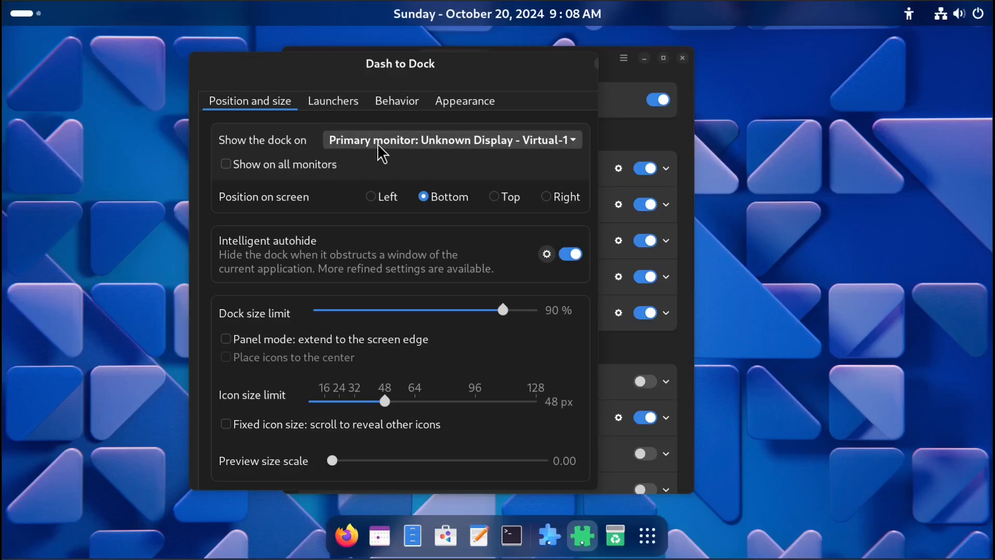
{"action": "left_click", "coordinate": [381, 200]}
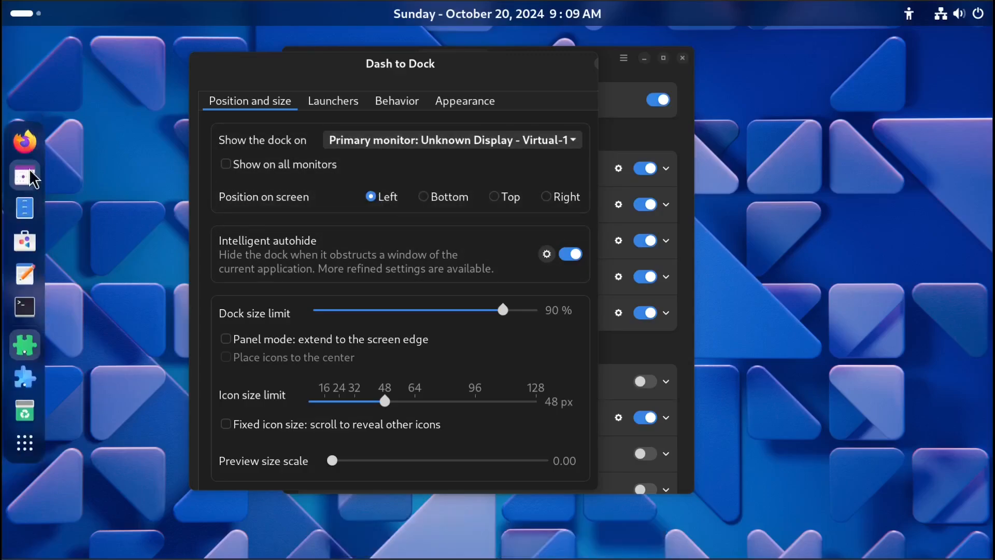
{"action": "left_click", "coordinate": [440, 200]}
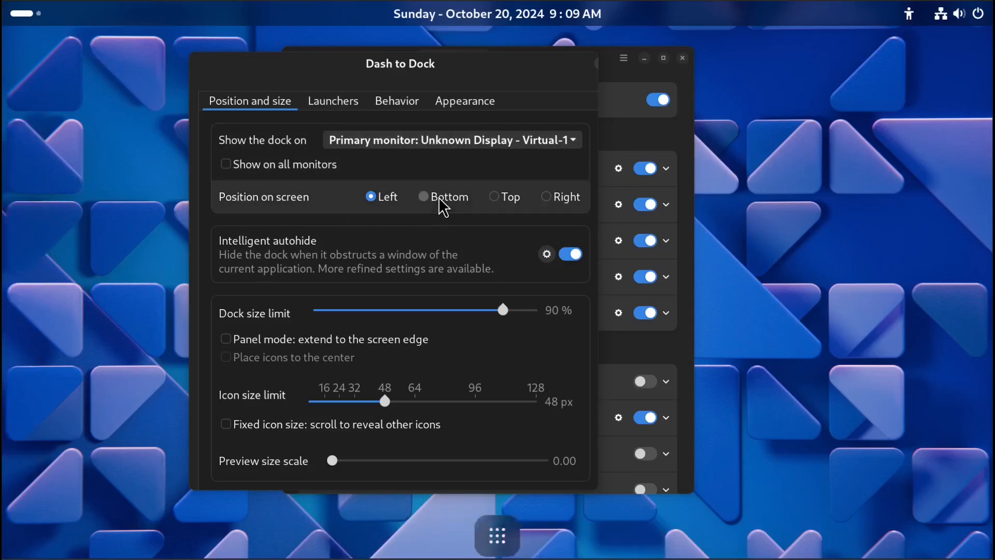
{"action": "left_click", "coordinate": [509, 200]}
{"action": "left_click", "coordinate": [574, 202]}
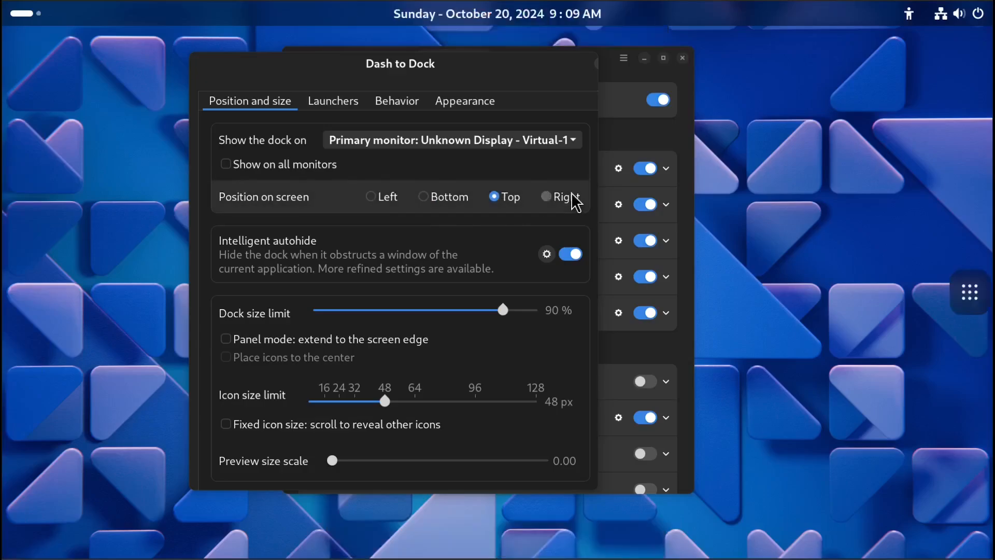
{"action": "left_click", "coordinate": [394, 201]}
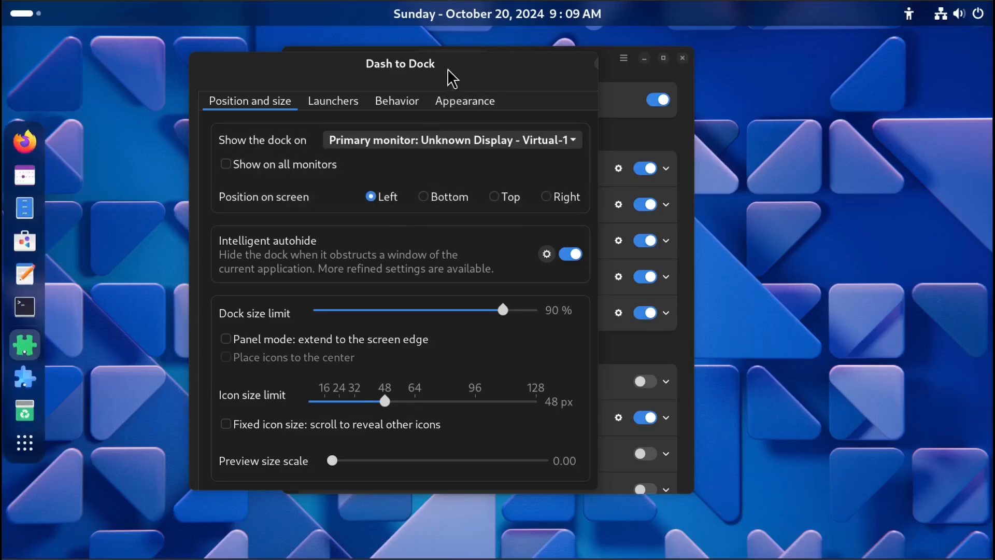
Open the Intelligent autohide customization dialog and close it again.
{"action": "left_click_drag", "start_coordinate": [448, 76], "coordinate": [720, 73]}
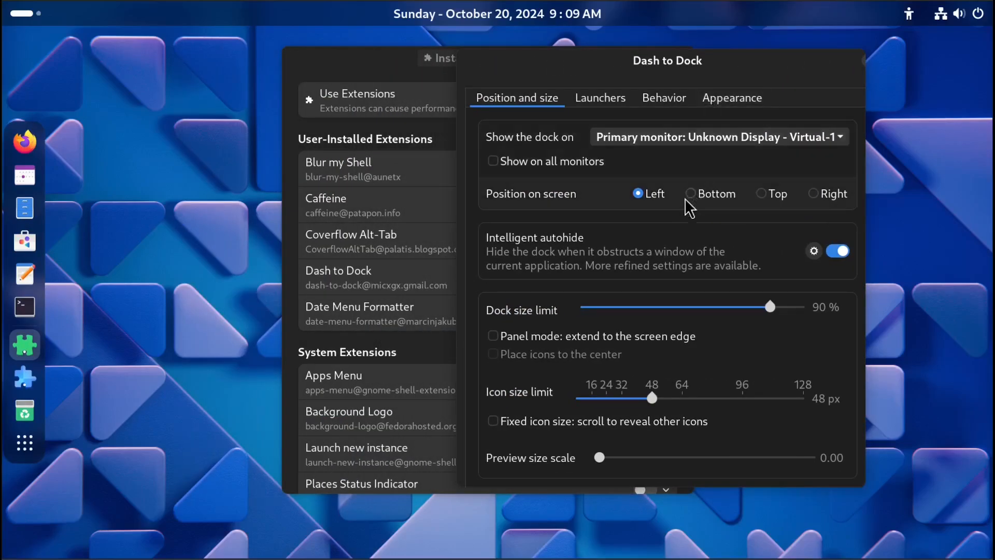
{"action": "left_click", "coordinate": [814, 251]}
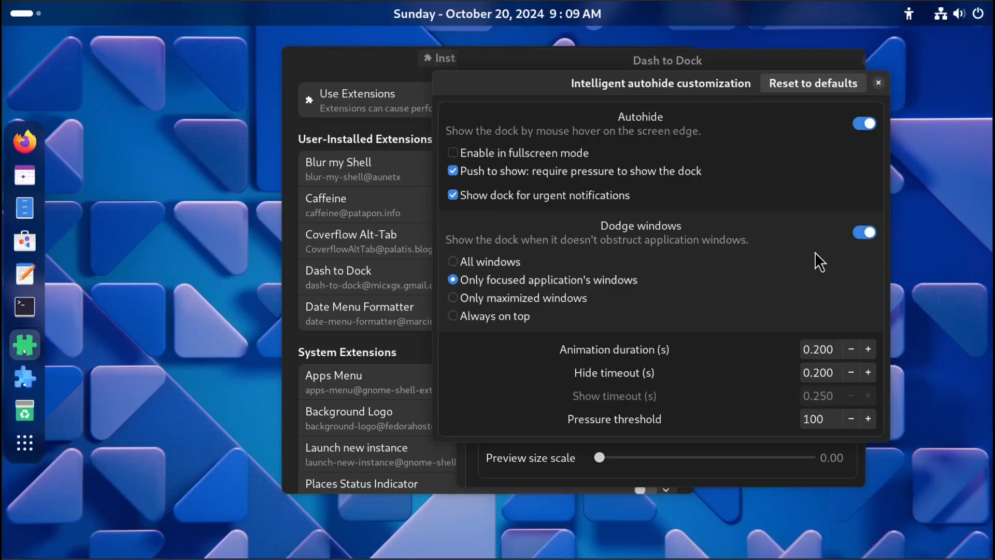
{"action": "left_click", "coordinate": [878, 84]}
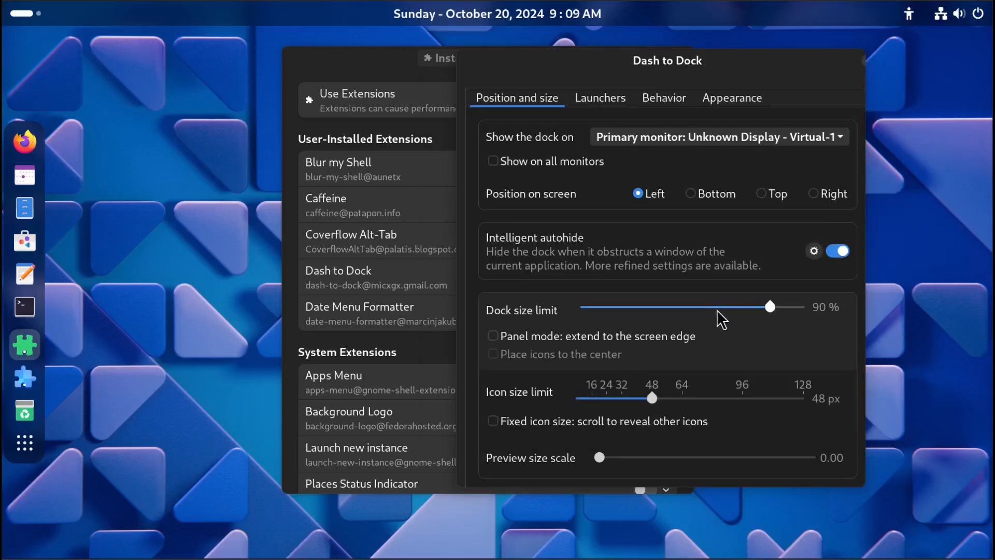
Try Panel mode with icons placed in the center, then switch Panel mode back off.
{"action": "mouse_move", "coordinate": [769, 305]}
{"action": "left_mouse_down"}
{"action": "mouse_move", "coordinate": [785, 303]}
{"action": "mouse_move", "coordinate": [636, 306]}
{"action": "mouse_move", "coordinate": [768, 313]}
{"action": "left_mouse_up"}
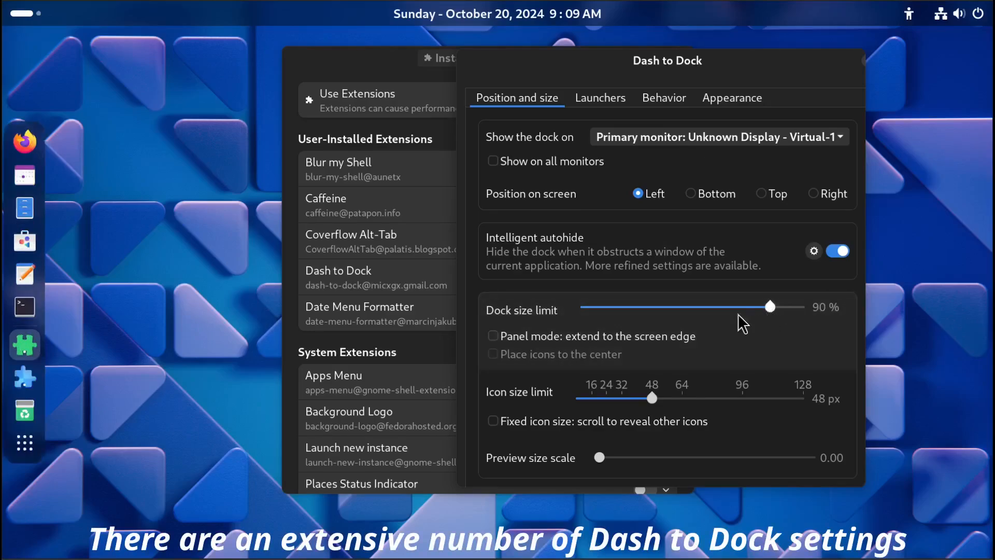
{"action": "left_click", "coordinate": [528, 336]}
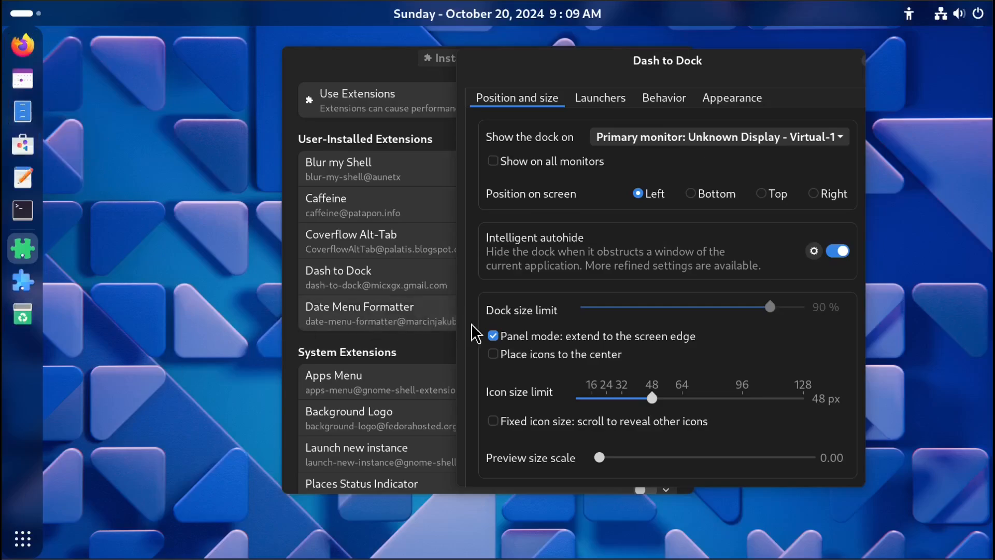
{"action": "left_click", "coordinate": [494, 337]}
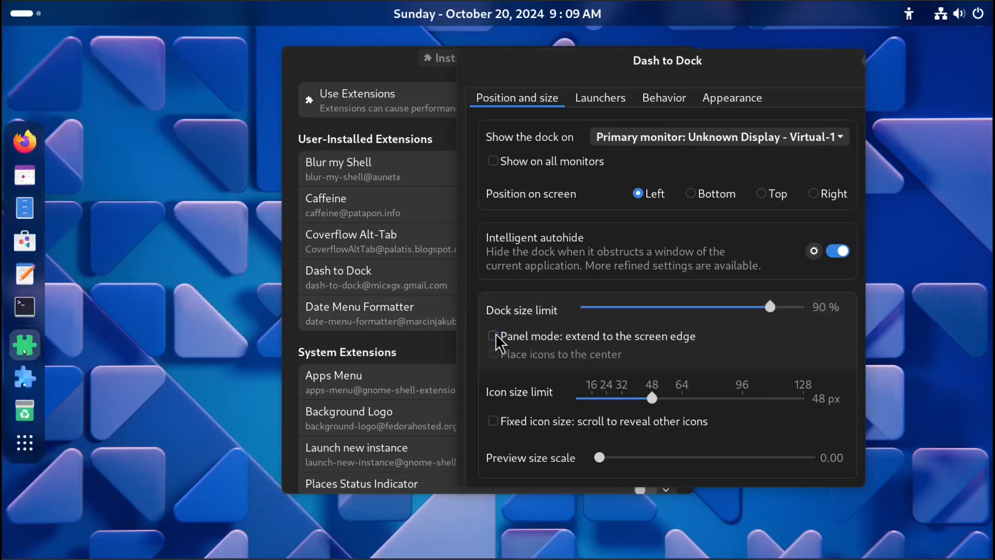
{"action": "left_click", "coordinate": [493, 336]}
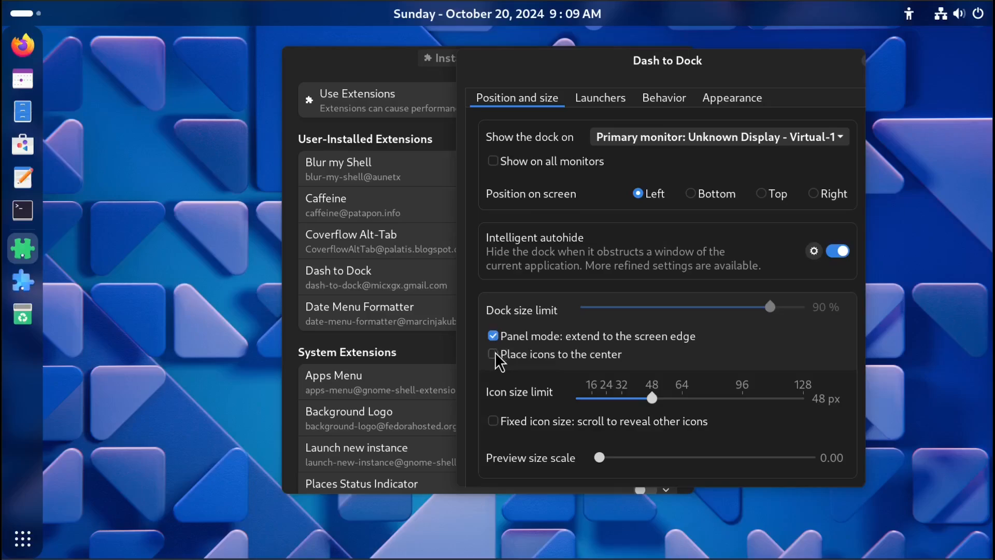
{"action": "left_click", "coordinate": [494, 354]}
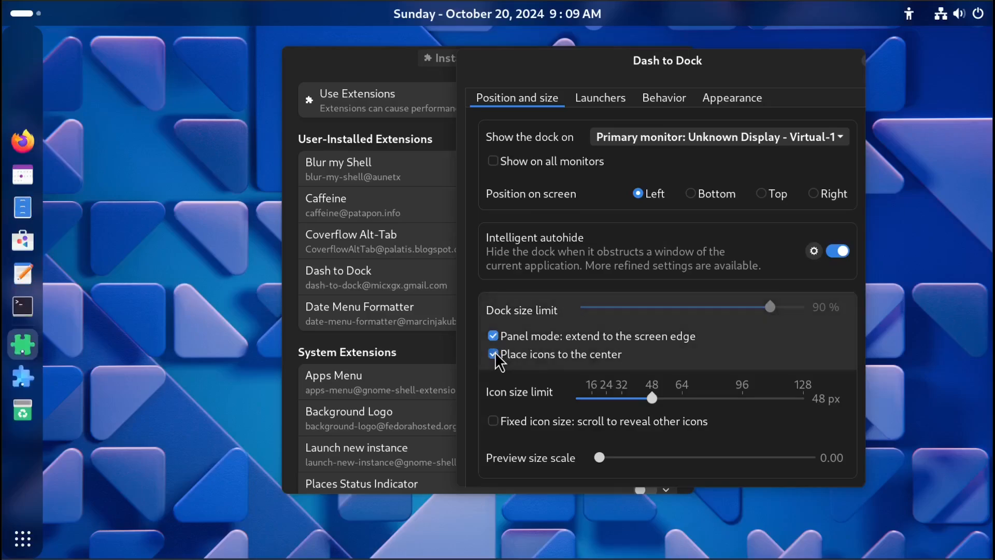
{"action": "left_click", "coordinate": [493, 336]}
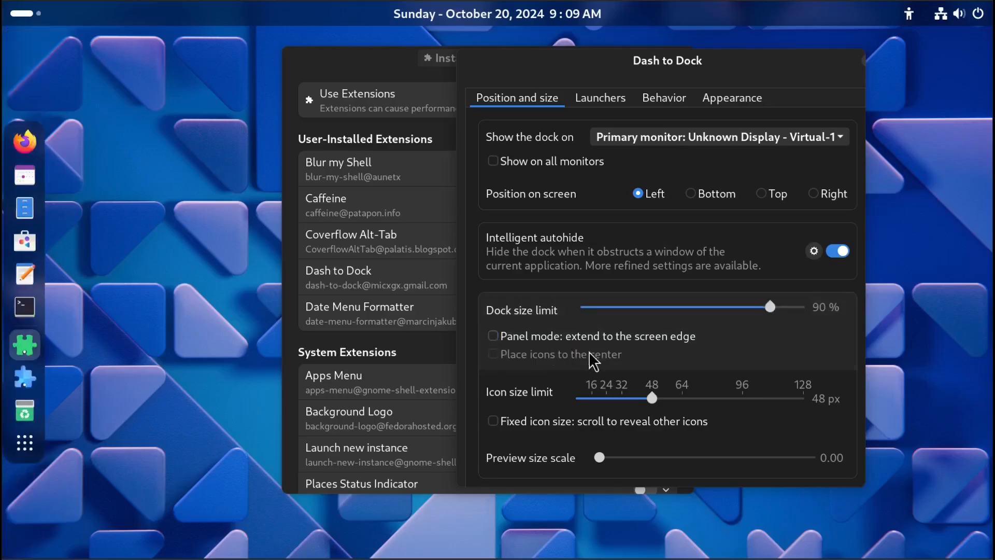
Set the preview size scale to 0.17 and view the Extension Manager window preview from its dock icon.
{"action": "mouse_move", "coordinate": [651, 400]}
{"action": "left_mouse_down"}
{"action": "mouse_move", "coordinate": [691, 398]}
{"action": "mouse_move", "coordinate": [623, 399]}
{"action": "mouse_move", "coordinate": [652, 399]}
{"action": "left_mouse_up"}
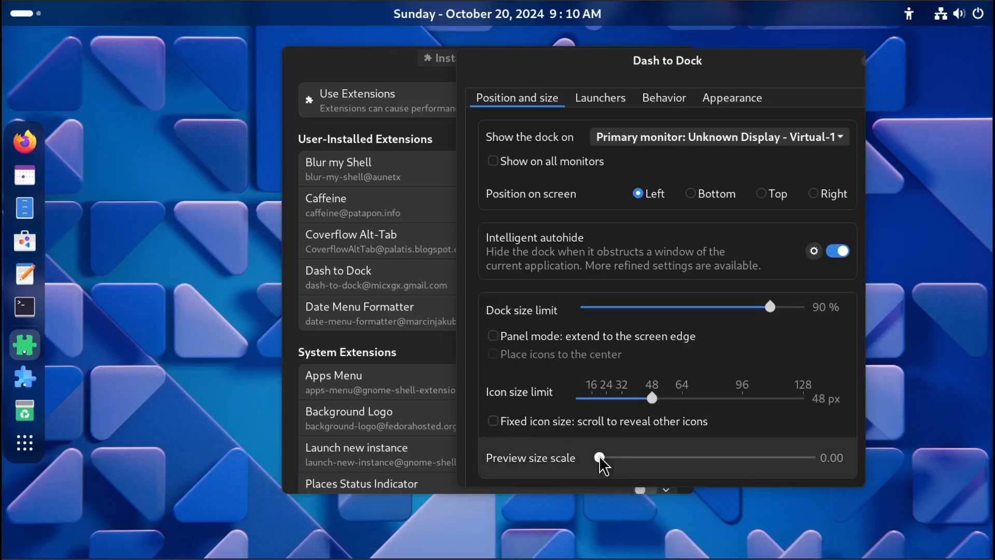
{"action": "left_click_drag", "start_coordinate": [599, 458], "coordinate": [669, 457]}
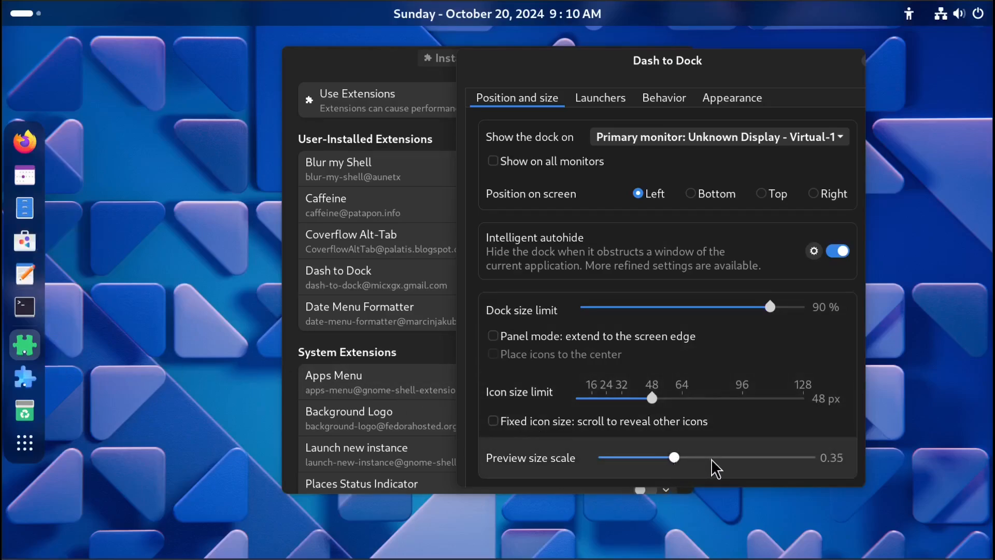
{"action": "left_click_drag", "start_coordinate": [670, 458], "coordinate": [636, 458]}
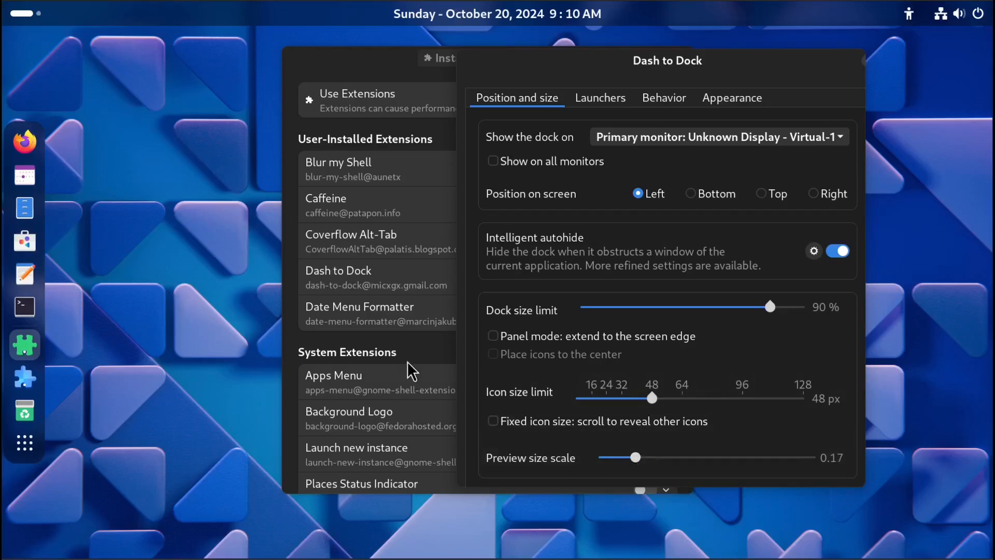
{"action": "right_click", "coordinate": [25, 382]}
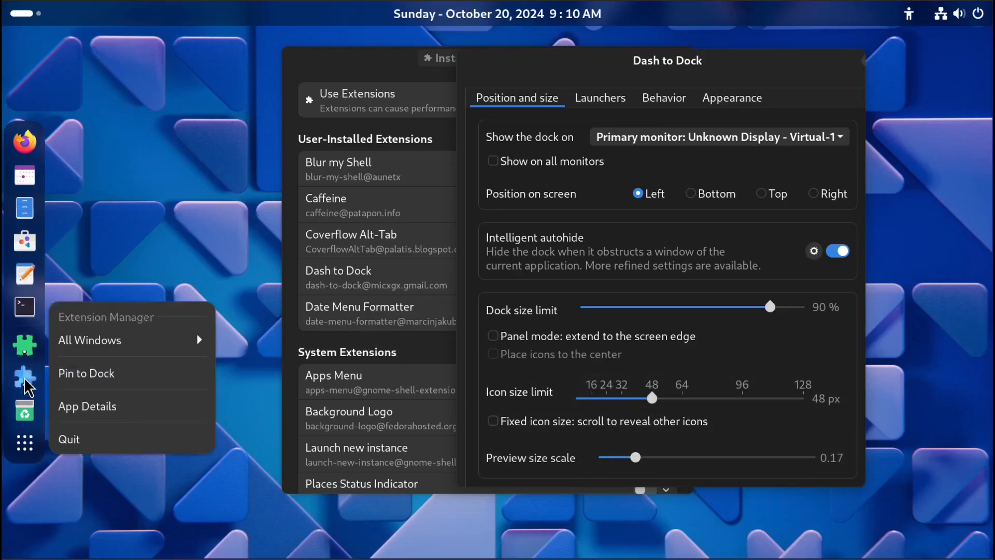
{"action": "left_click", "coordinate": [136, 345]}
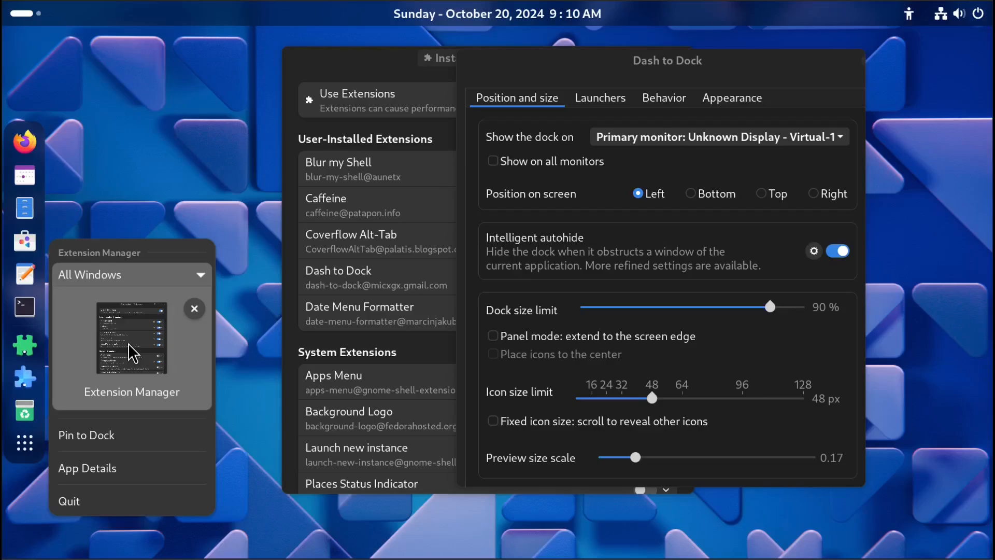
{"action": "left_click", "coordinate": [501, 75]}
Set the preview size scale to 0.51, compare the Extension Manager window preview, and settle on 0.32.
{"action": "left_click", "coordinate": [709, 457]}
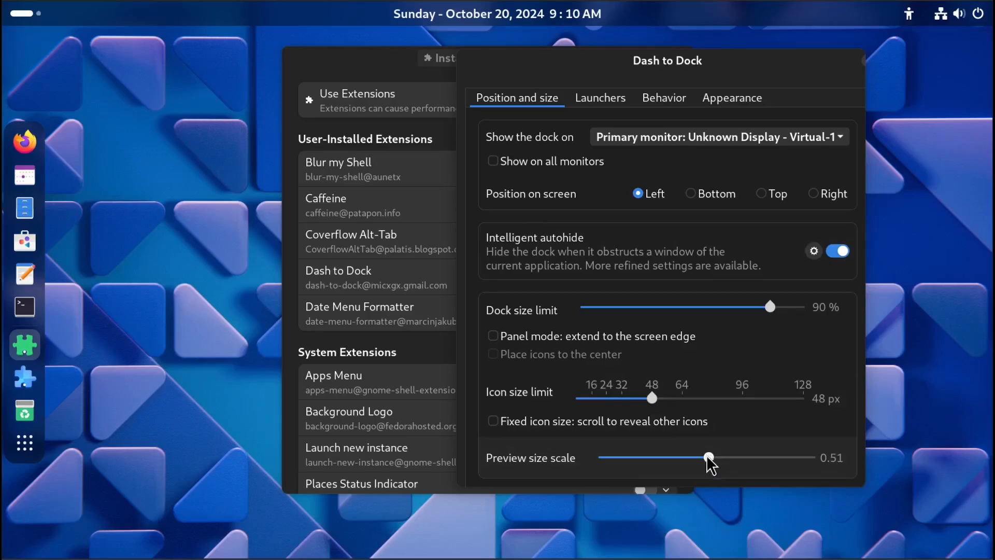
{"action": "right_click", "coordinate": [26, 388]}
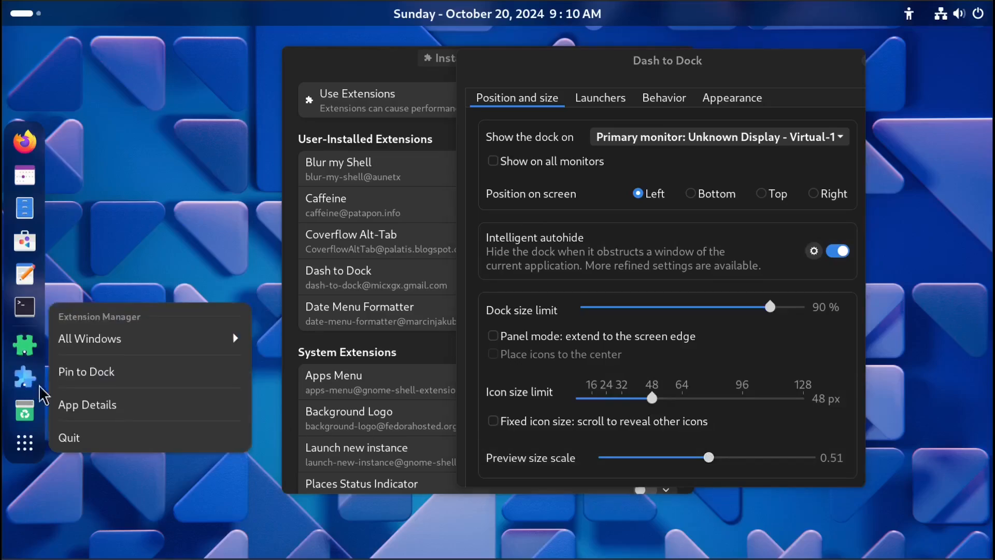
{"action": "left_click", "coordinate": [116, 337]}
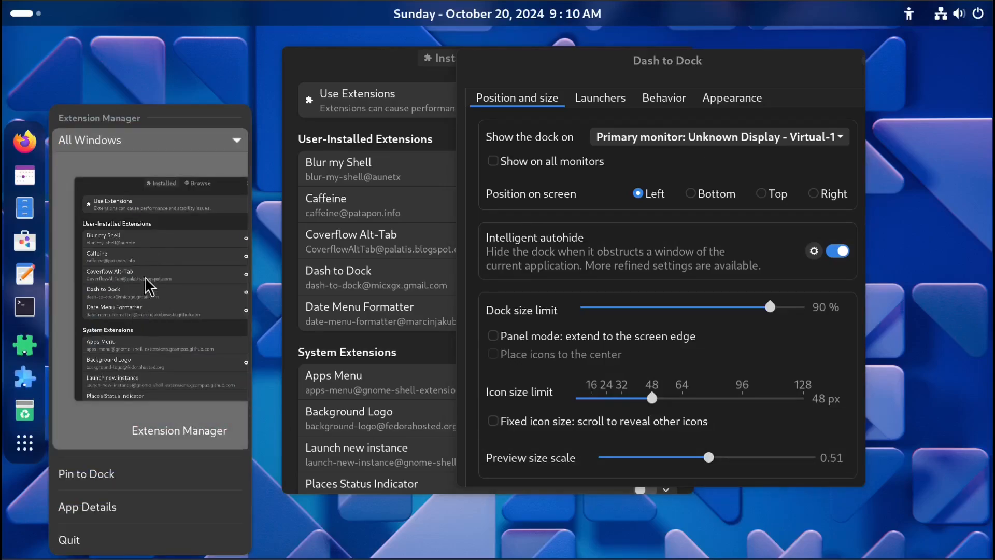
{"action": "left_click", "coordinate": [674, 468]}
{"action": "left_click", "coordinate": [668, 457]}
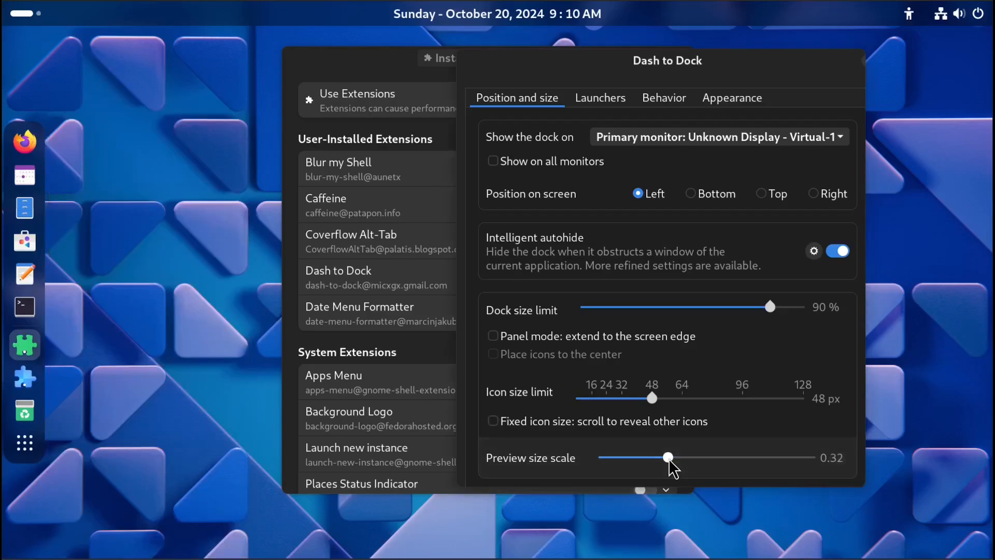
In the Launchers settings, try Move at beginning of the dock and Animate Show Applications, leaving both off.
{"action": "left_click", "coordinate": [604, 99]}
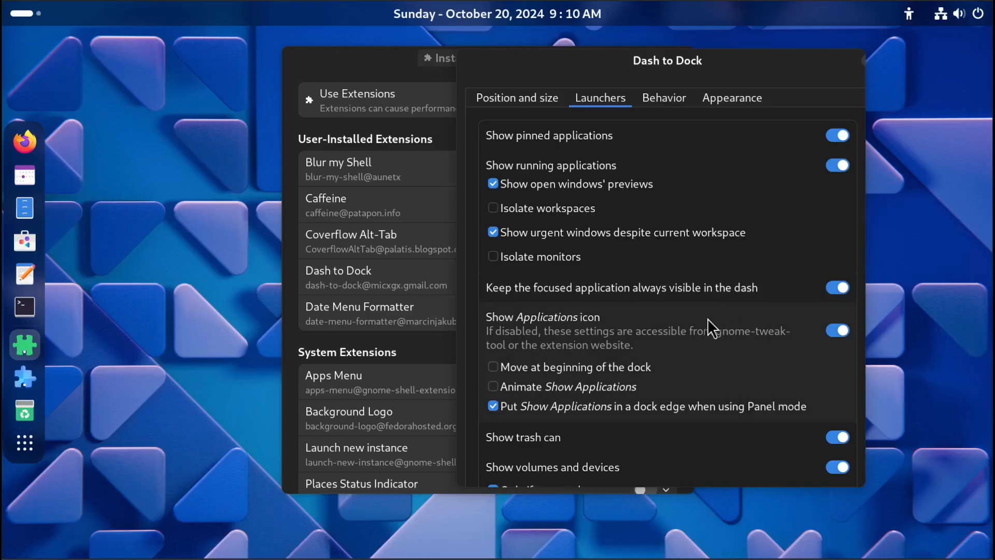
{"action": "left_click", "coordinate": [602, 368]}
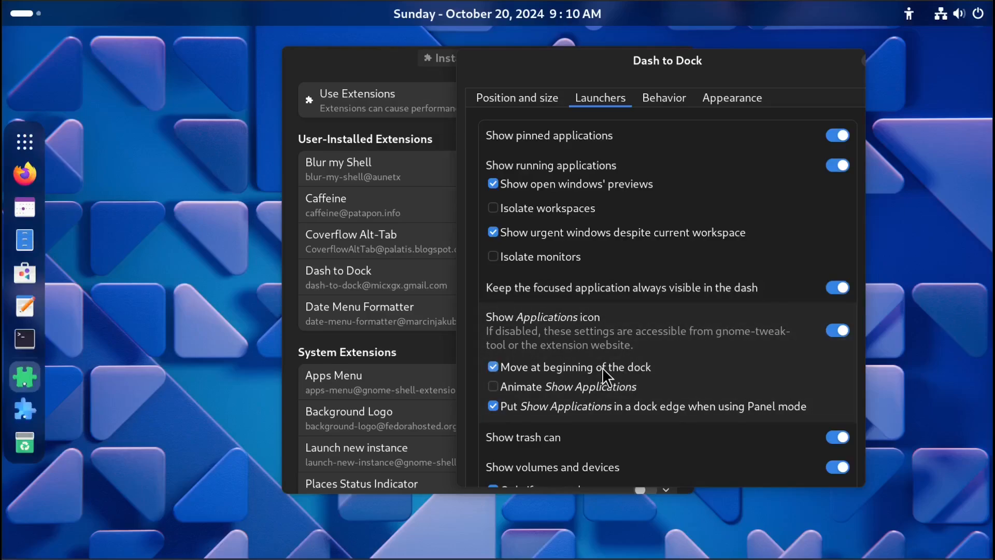
{"action": "left_click", "coordinate": [602, 368]}
{"action": "left_click", "coordinate": [602, 368]}
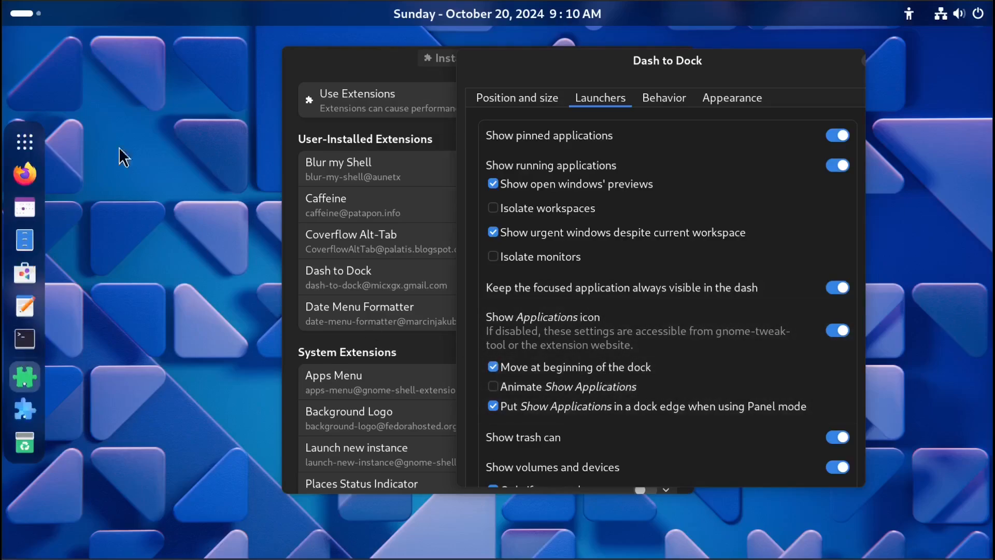
{"action": "left_click", "coordinate": [521, 368]}
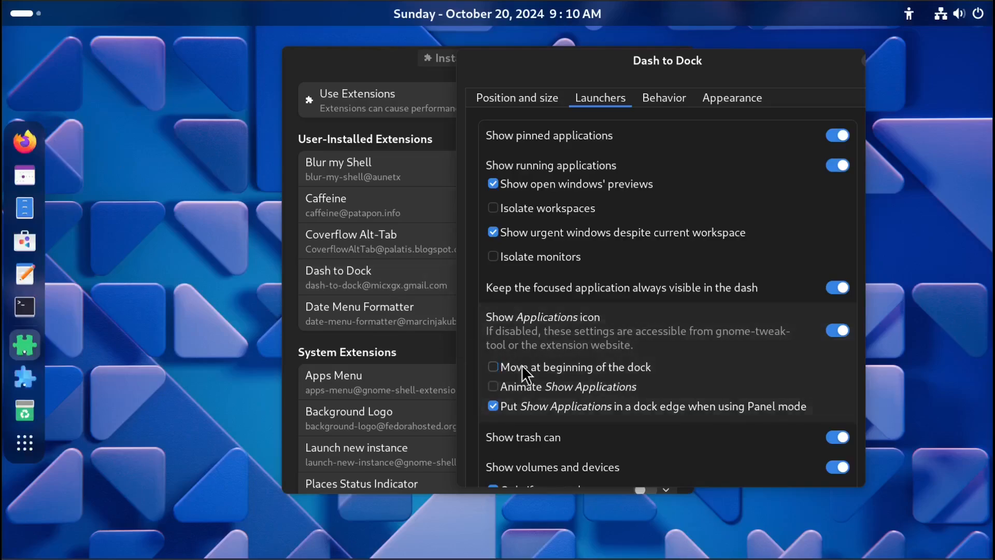
{"action": "left_click", "coordinate": [565, 389]}
{"action": "left_click", "coordinate": [564, 388]}
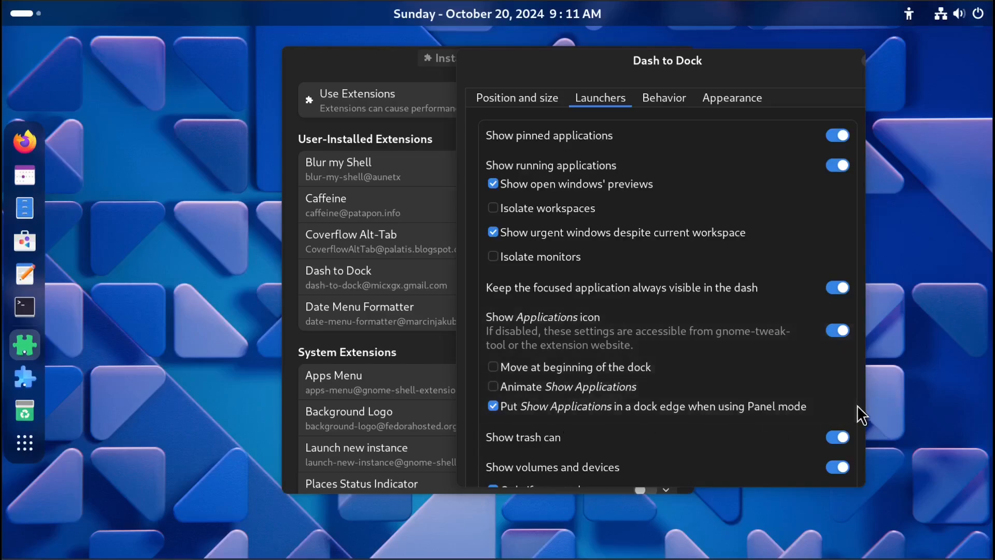
In the Launchers settings, toggle Show trash can off and back on, and turn off Show volumes and devices.
{"action": "scroll", "coordinate": [863, 409], "scroll_direction": "down", "scroll_amount": 2}
{"action": "scroll", "coordinate": [862, 408], "scroll_direction": "down", "scroll_amount": 1}
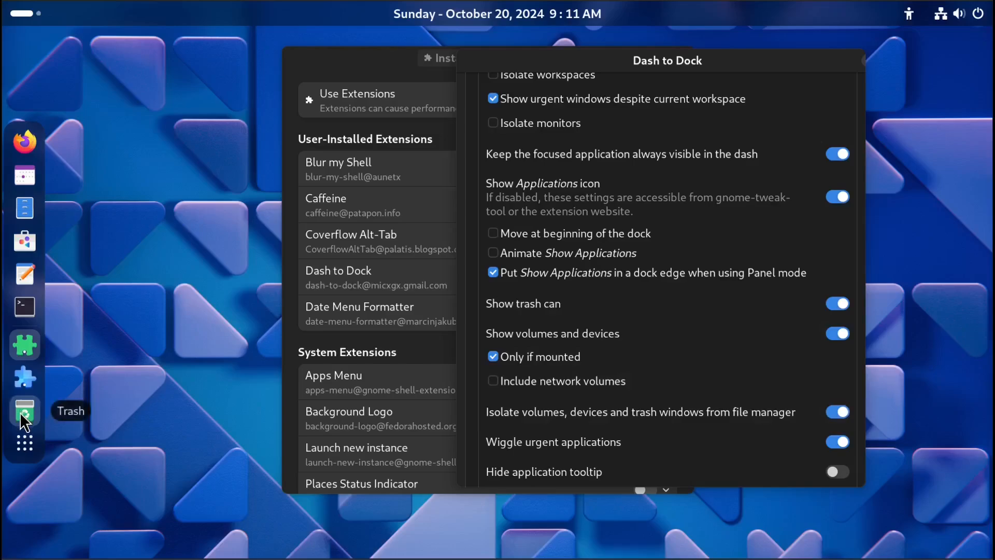
{"action": "left_click", "coordinate": [837, 303]}
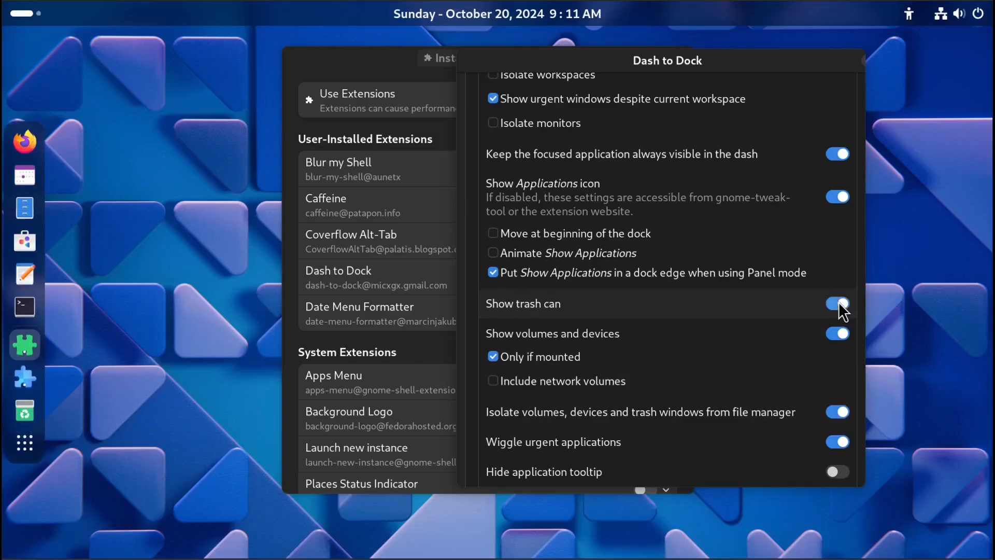
{"action": "left_click", "coordinate": [838, 302]}
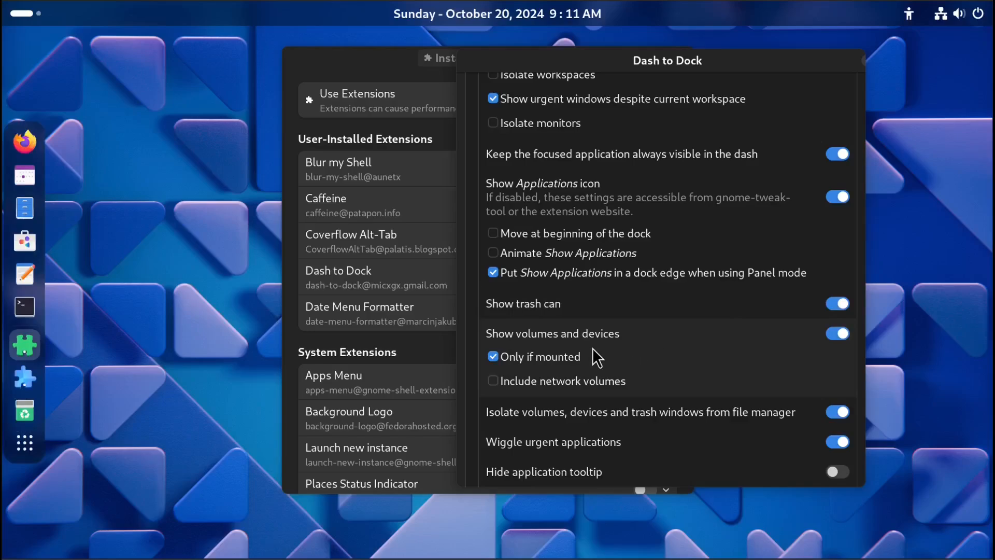
{"action": "left_click", "coordinate": [841, 333]}
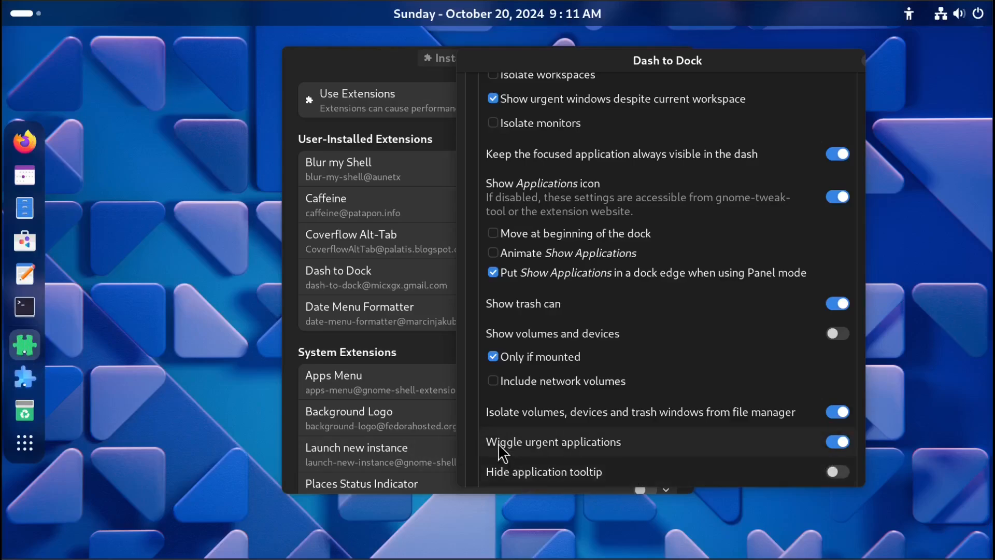
Open the Appearance settings and try Shrink the dash, leaving it off.
{"action": "scroll", "coordinate": [851, 99], "scroll_direction": "up", "scroll_amount": 5}
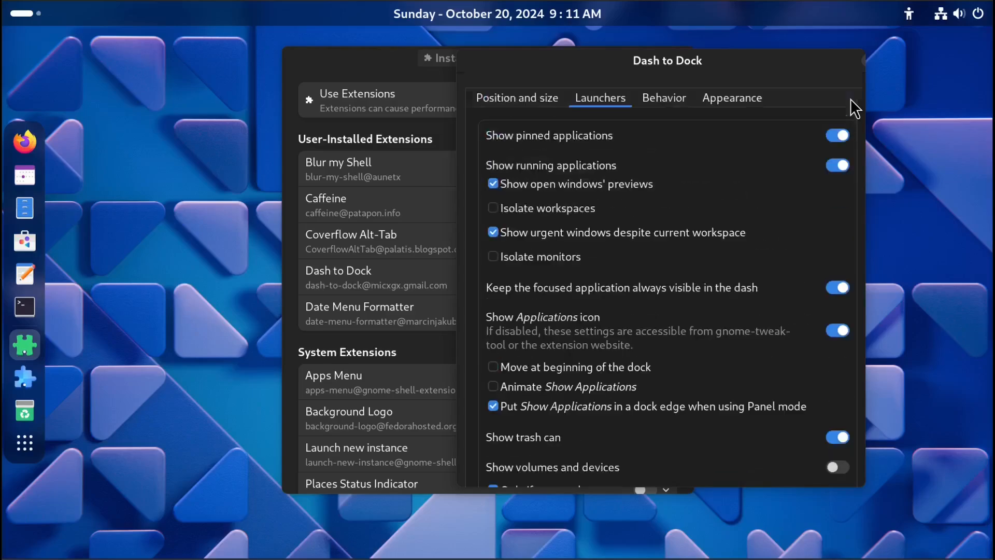
{"action": "left_click", "coordinate": [672, 98]}
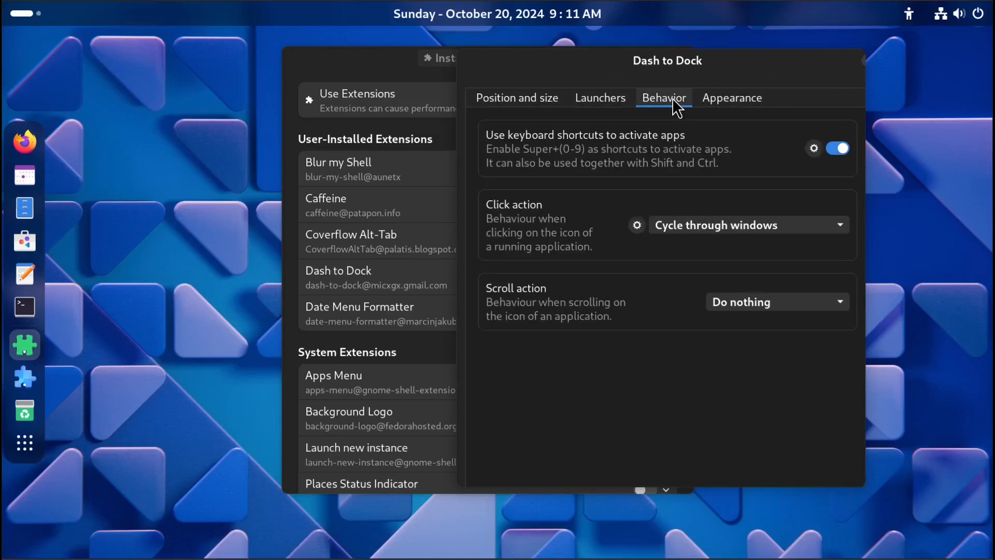
{"action": "left_click", "coordinate": [728, 96]}
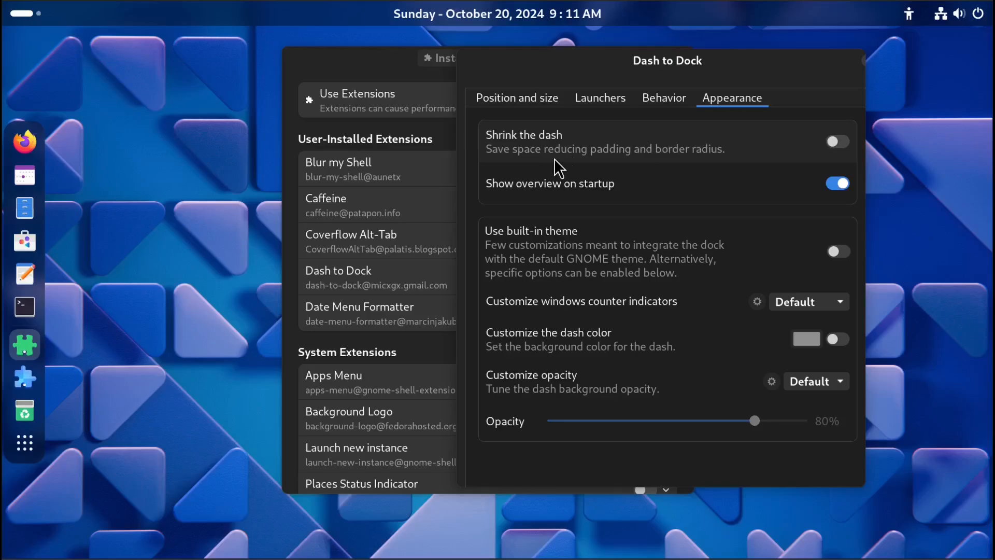
{"action": "left_click", "coordinate": [838, 142]}
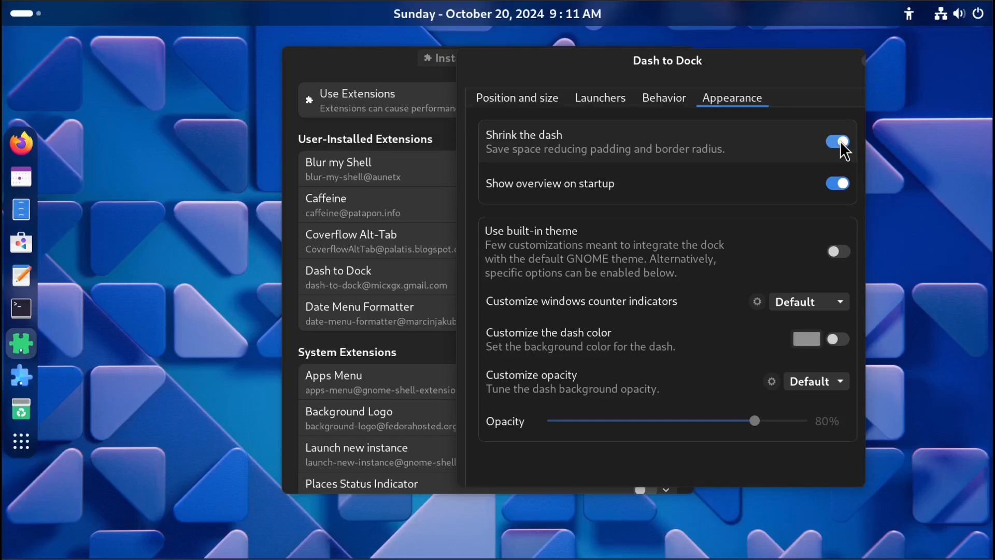
{"action": "left_click", "coordinate": [838, 141]}
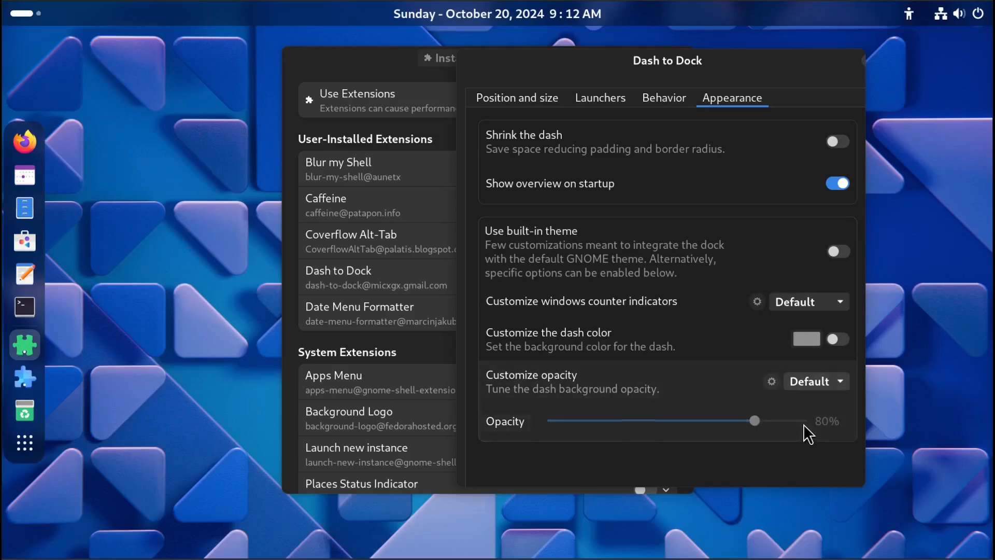
Set Customize opacity to Fixed with opacity 0%, trying Dynamic and Default before returning to Fixed.
{"action": "left_click", "coordinate": [818, 383]}
{"action": "left_click", "coordinate": [818, 420]}
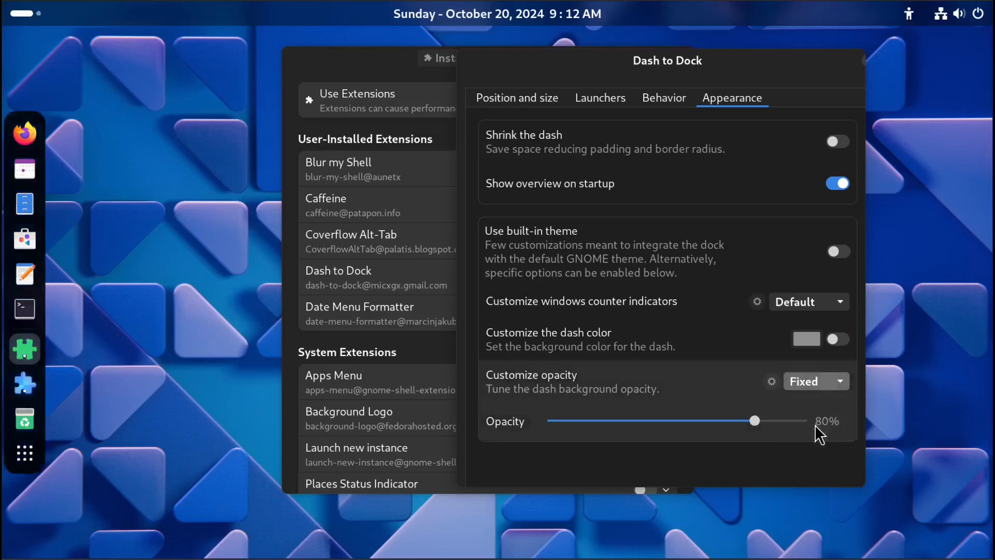
{"action": "left_click_drag", "start_coordinate": [754, 420], "coordinate": [540, 431]}
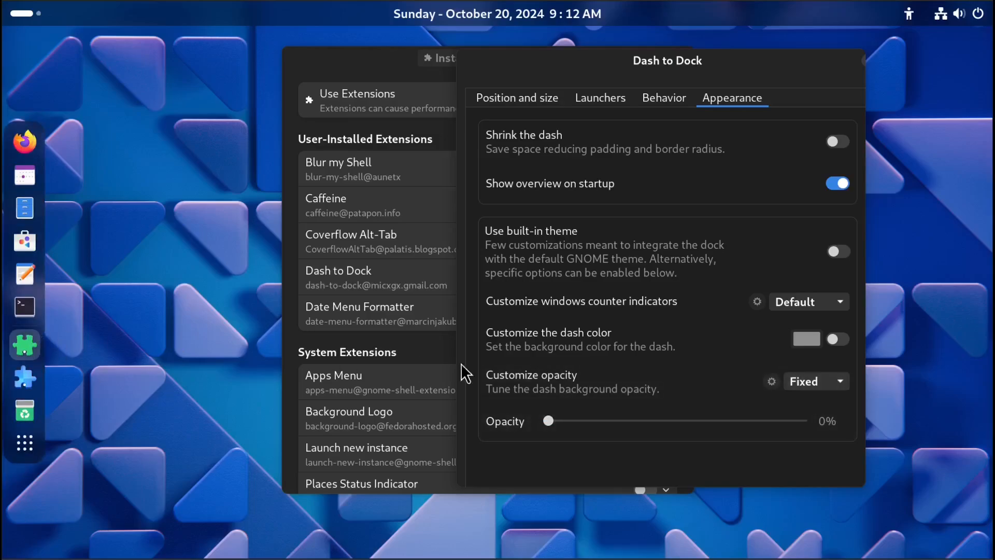
{"action": "left_click", "coordinate": [815, 384]}
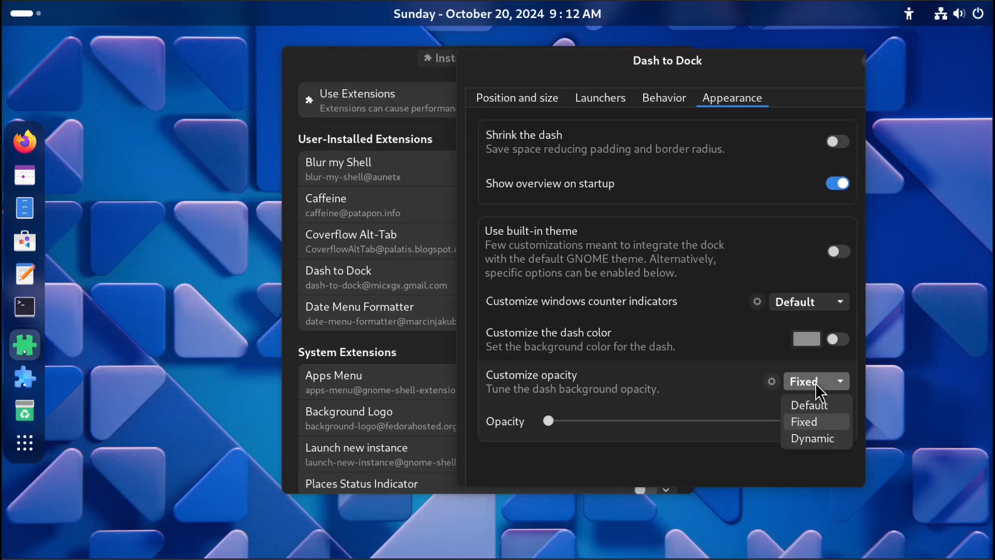
{"action": "left_click", "coordinate": [818, 438]}
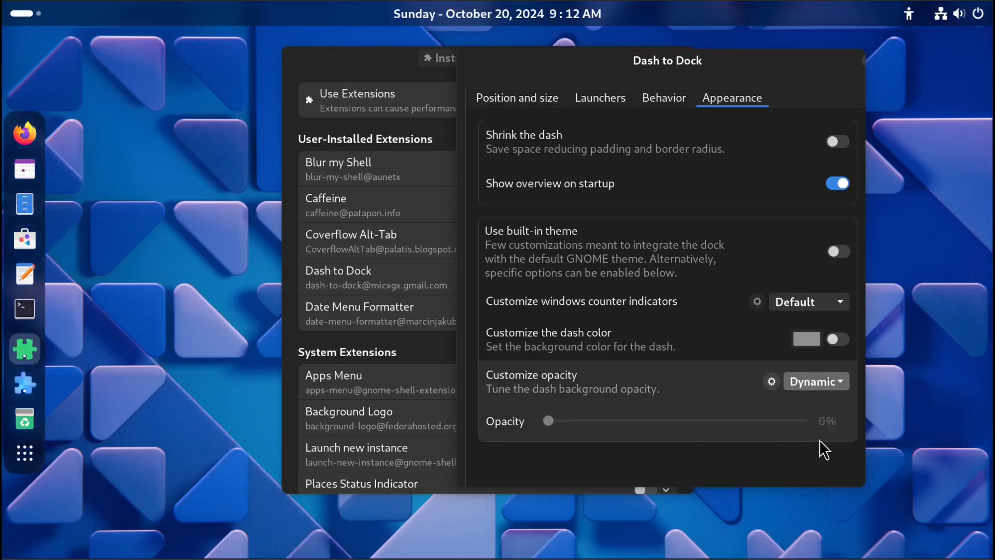
{"action": "left_click", "coordinate": [825, 382]}
{"action": "left_click", "coordinate": [822, 402]}
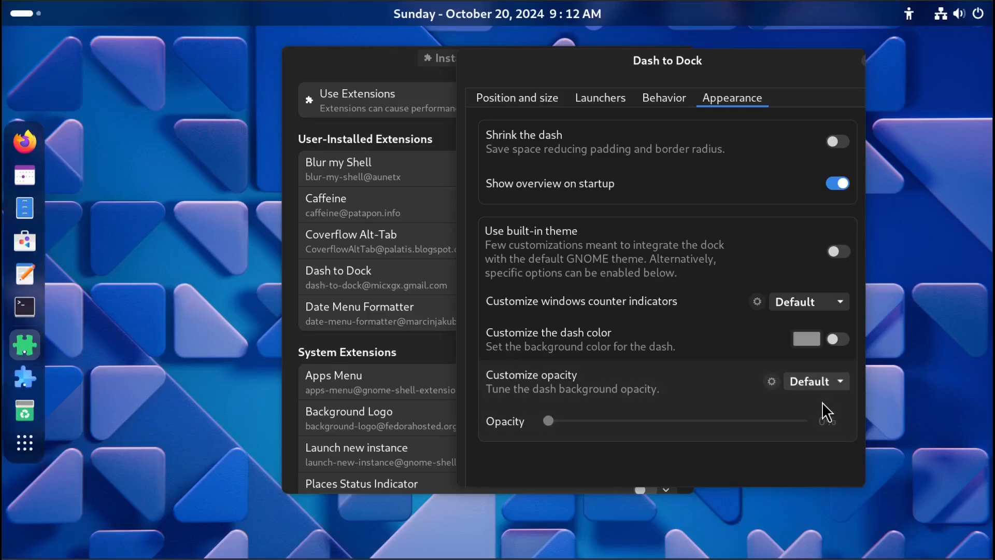
{"action": "left_click", "coordinate": [816, 384]}
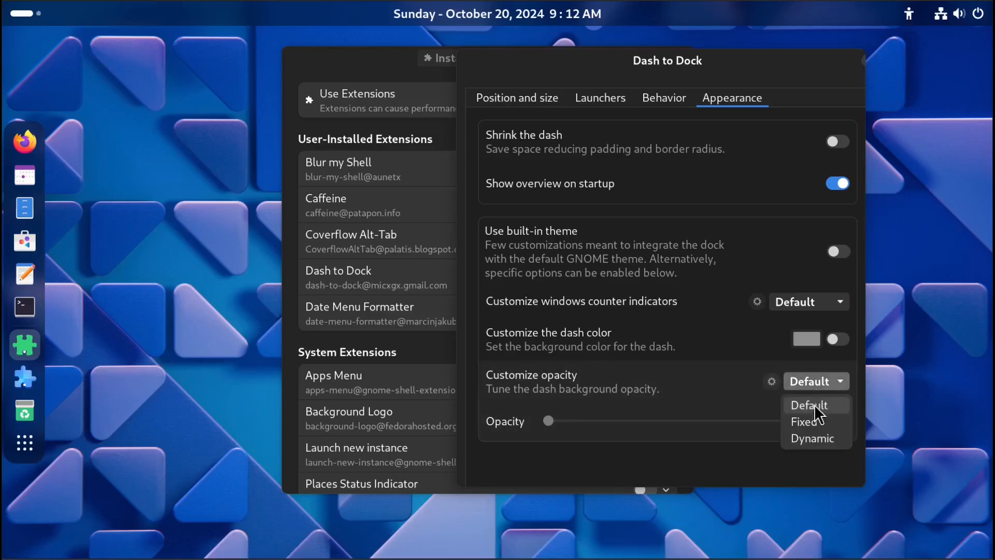
{"action": "left_click", "coordinate": [813, 418]}
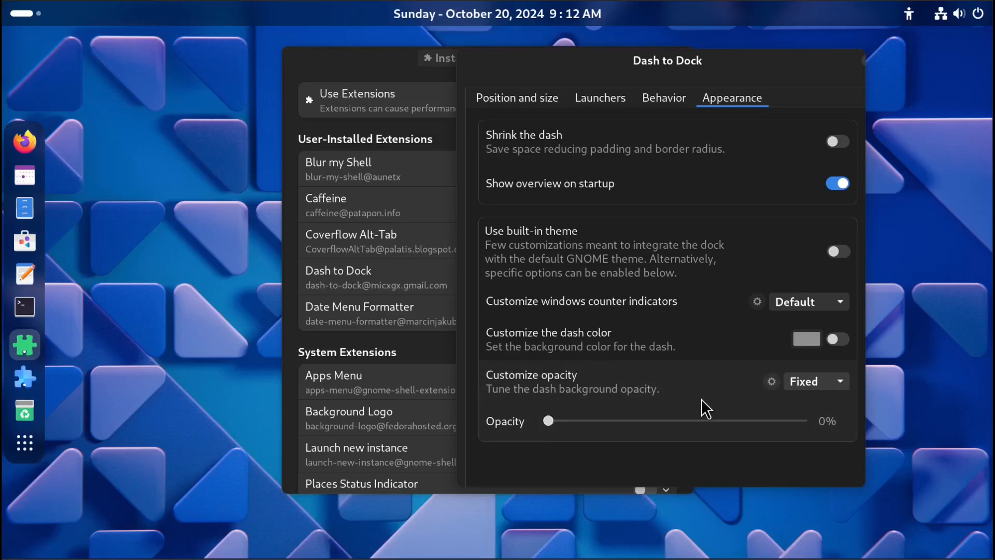
Close the Dash to Dock settings and disable the Dash to Dock extension.
{"action": "left_click_drag", "start_coordinate": [781, 73], "coordinate": [835, 69]}
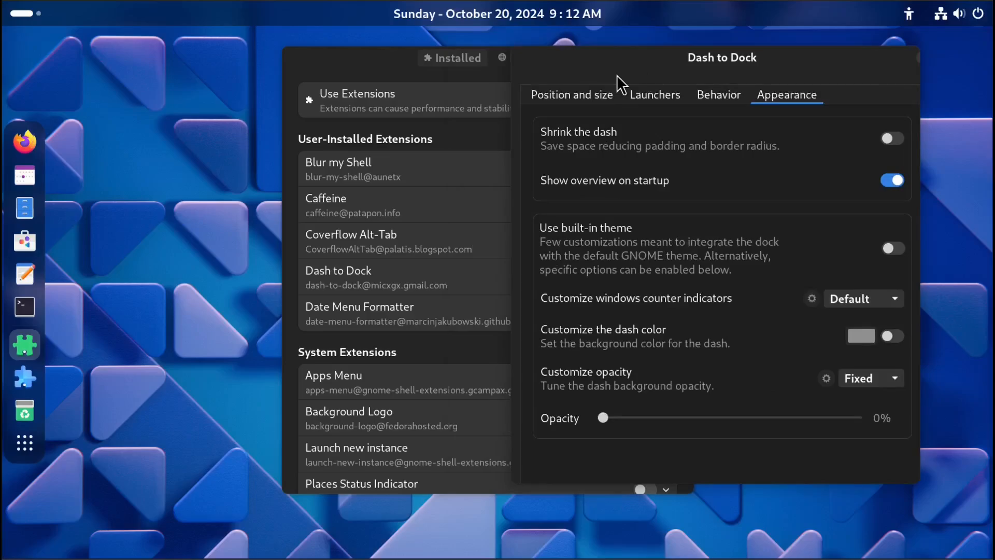
{"action": "key", "text": "Escape"}
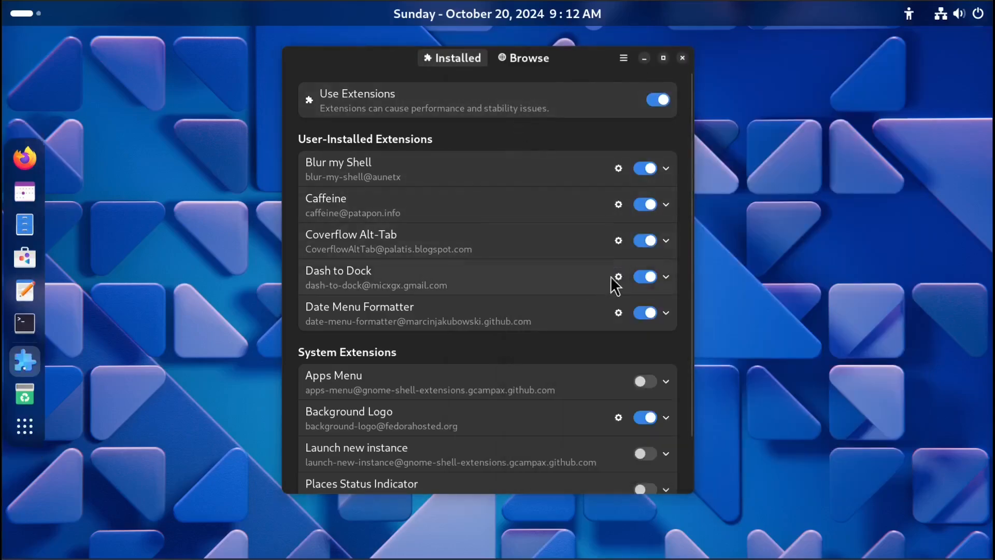
{"action": "left_click", "coordinate": [640, 278]}
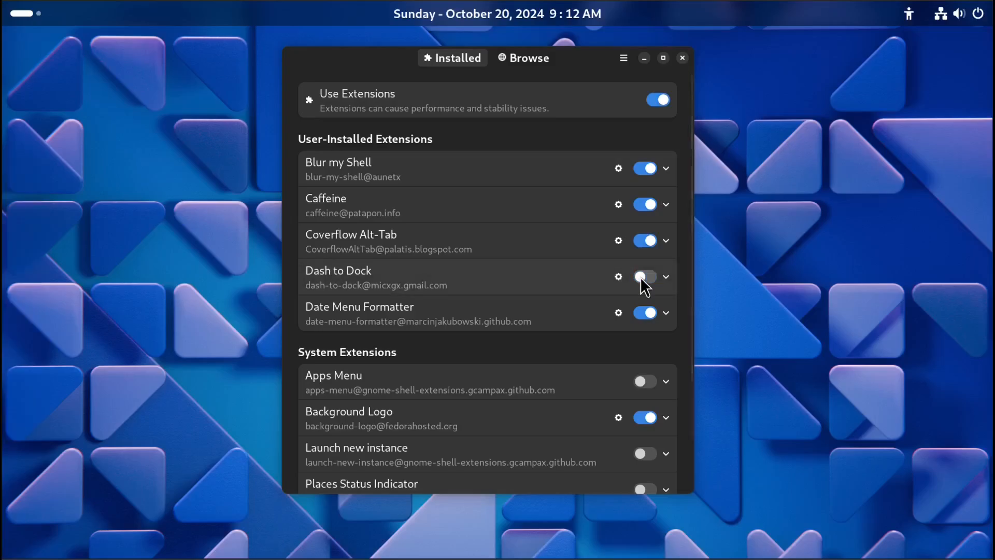
Search the extension browser for dash to panel and install the Dash to Panel extension.
{"action": "left_click", "coordinate": [522, 58]}
{"action": "left_click", "coordinate": [465, 176]}
{"action": "key", "text": "BackSpace"}
{"action": "key", "text": "BackSpace"}
{"action": "key", "text": "BackSpace"}
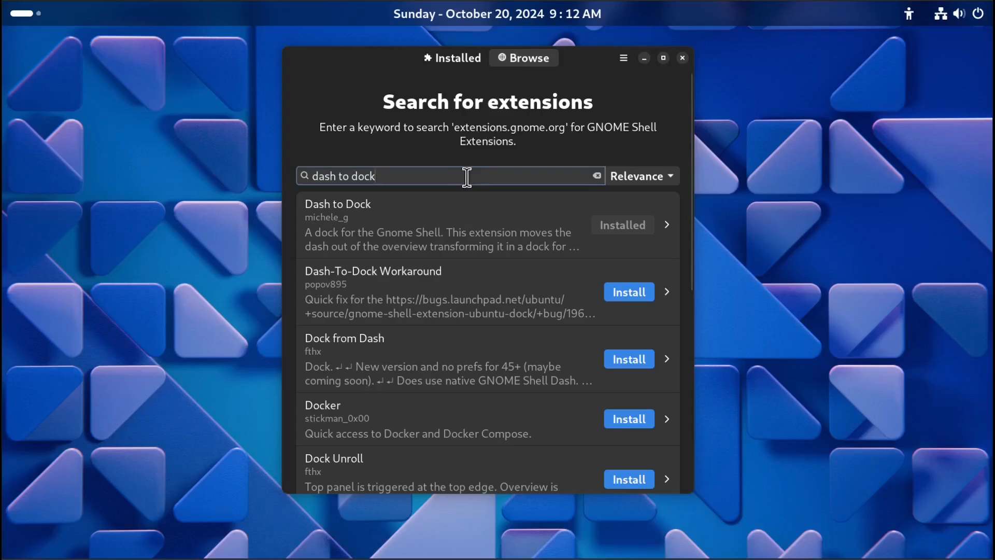
{"action": "key", "text": "BackSpace"}
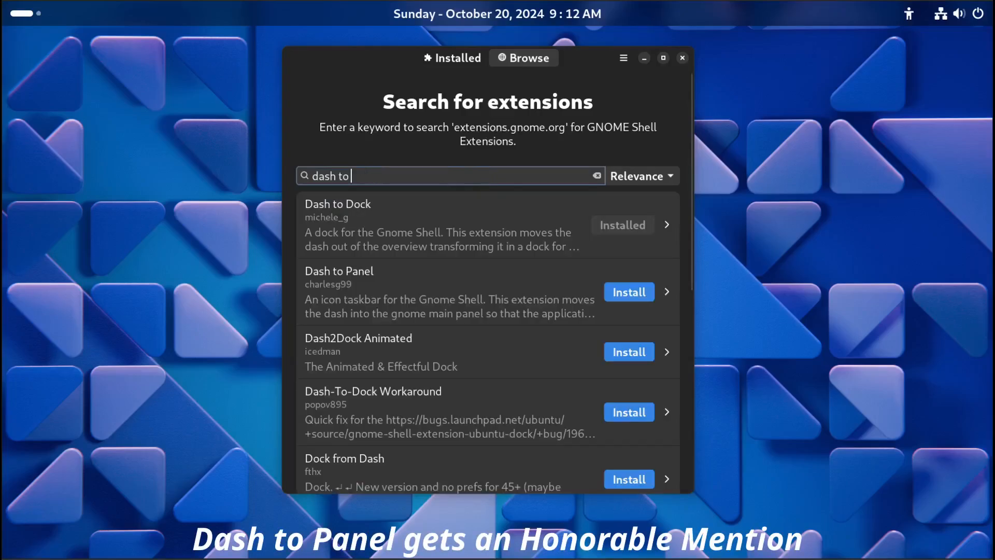
{"action": "type", "text": "panel"}
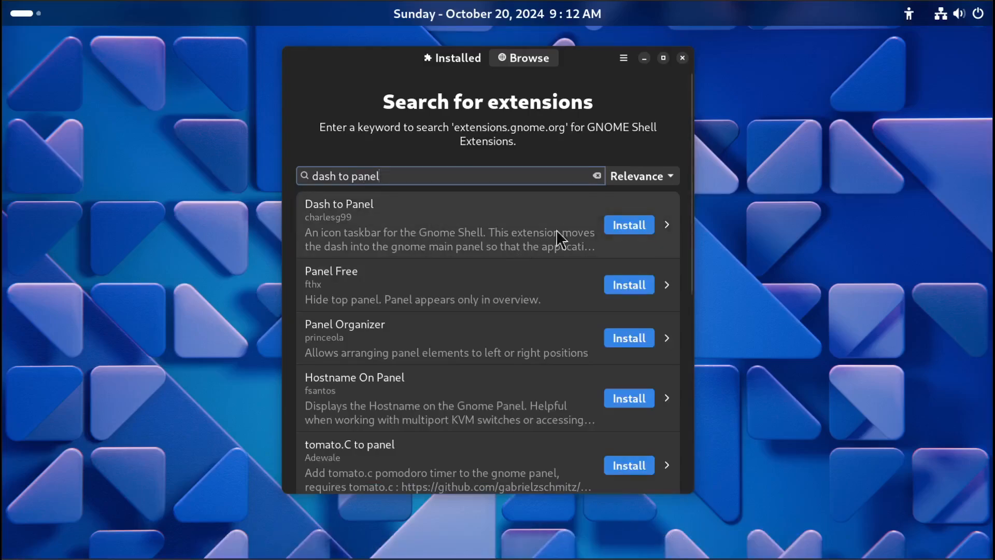
{"action": "left_click", "coordinate": [624, 224]}
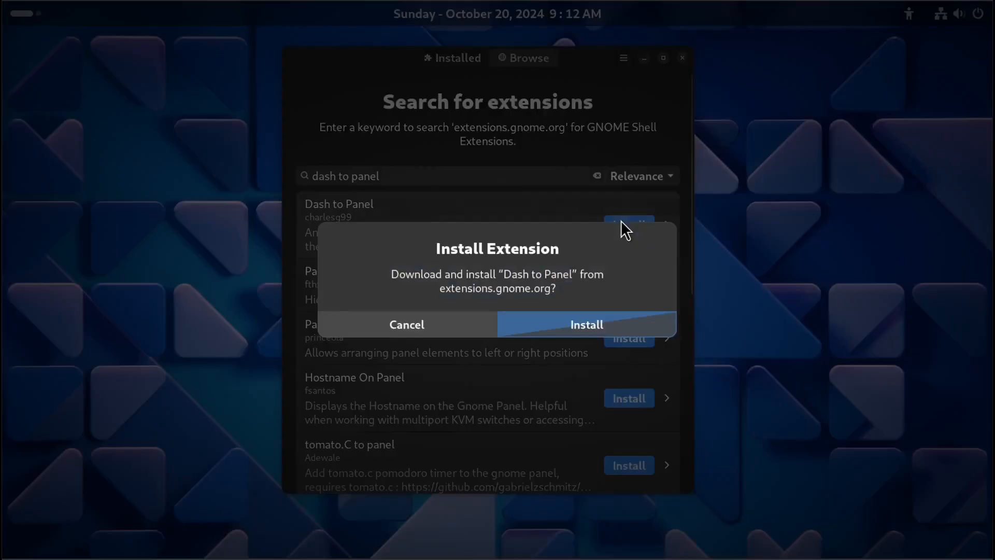
{"action": "left_click", "coordinate": [595, 324]}
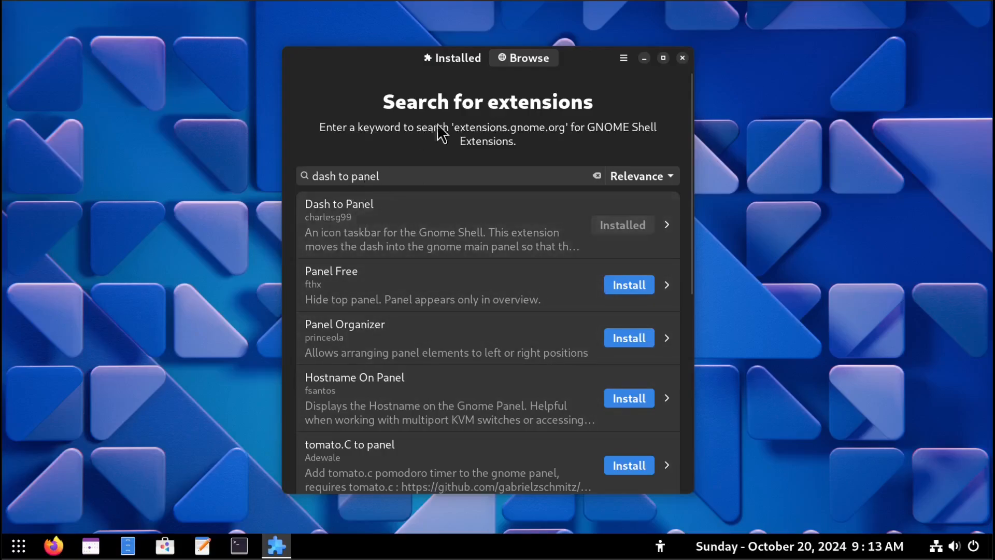
Close Extension Manager and open the Dash to Panel settings from the Show Apps button's menu.
{"action": "left_click", "coordinate": [682, 57]}
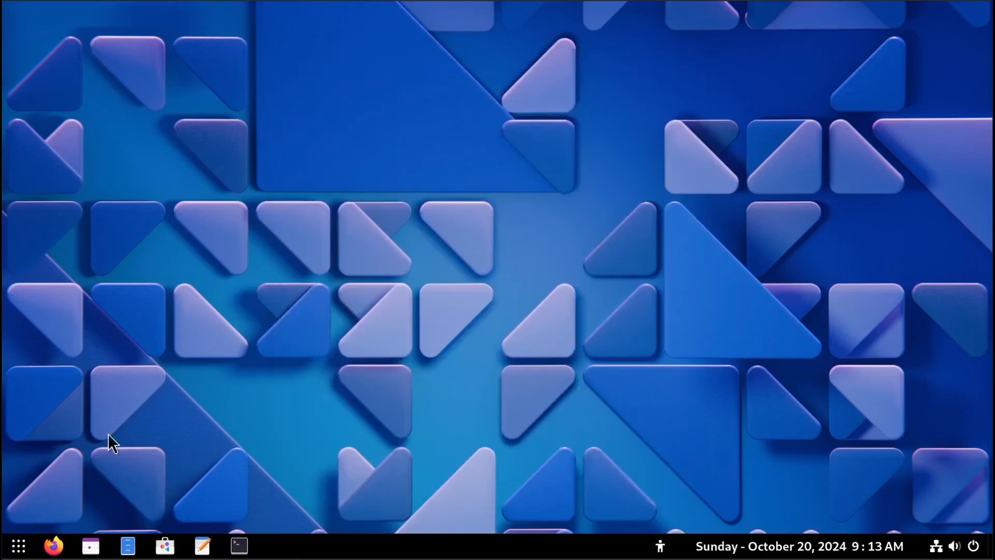
{"action": "right_click", "coordinate": [18, 545]}
{"action": "left_click", "coordinate": [57, 515]}
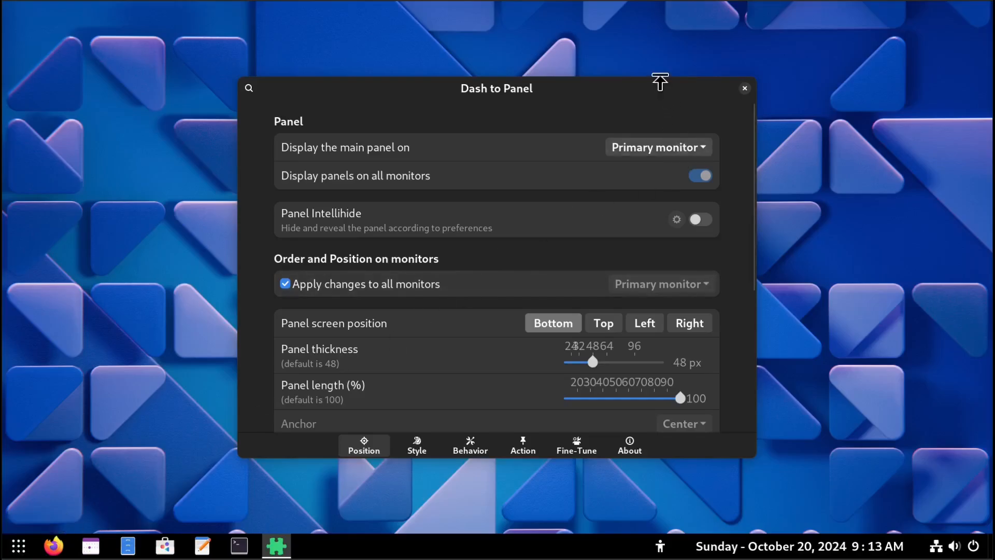
{"action": "left_click_drag", "start_coordinate": [661, 72], "coordinate": [660, 41]}
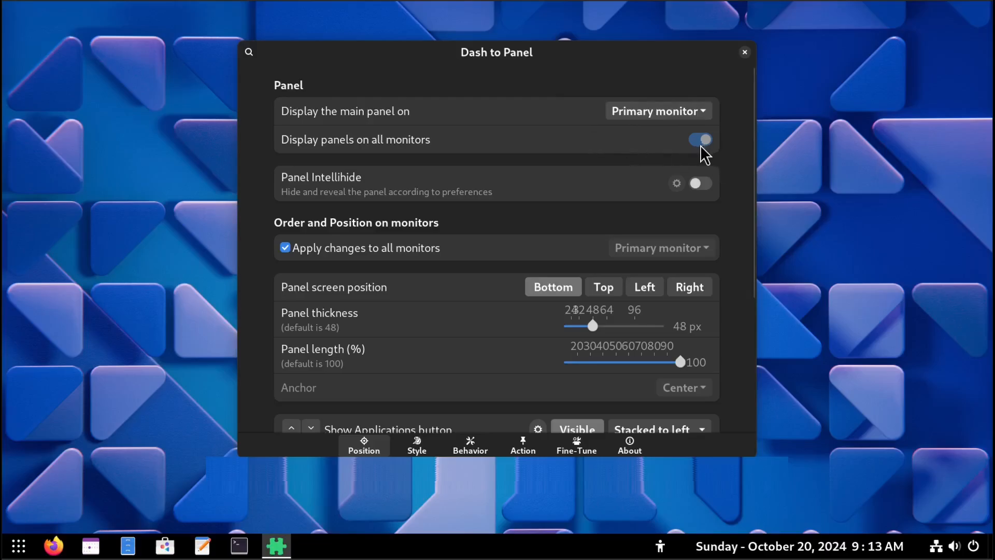
Try Panel Intellihide and the Top, Left and Right panel positions, returning to Bottom with Intellihide off.
{"action": "left_click", "coordinate": [702, 184]}
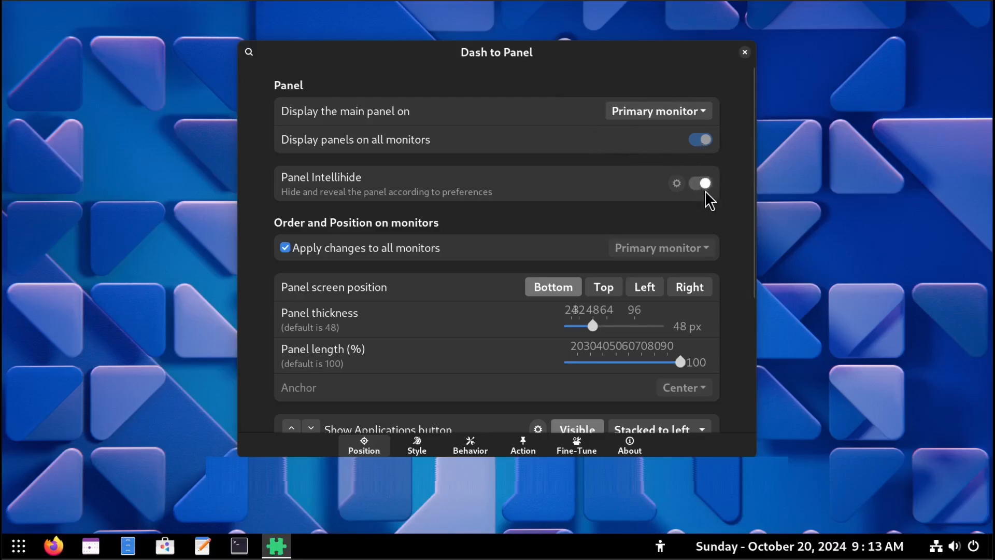
{"action": "left_click", "coordinate": [702, 185]}
{"action": "left_click", "coordinate": [602, 294]}
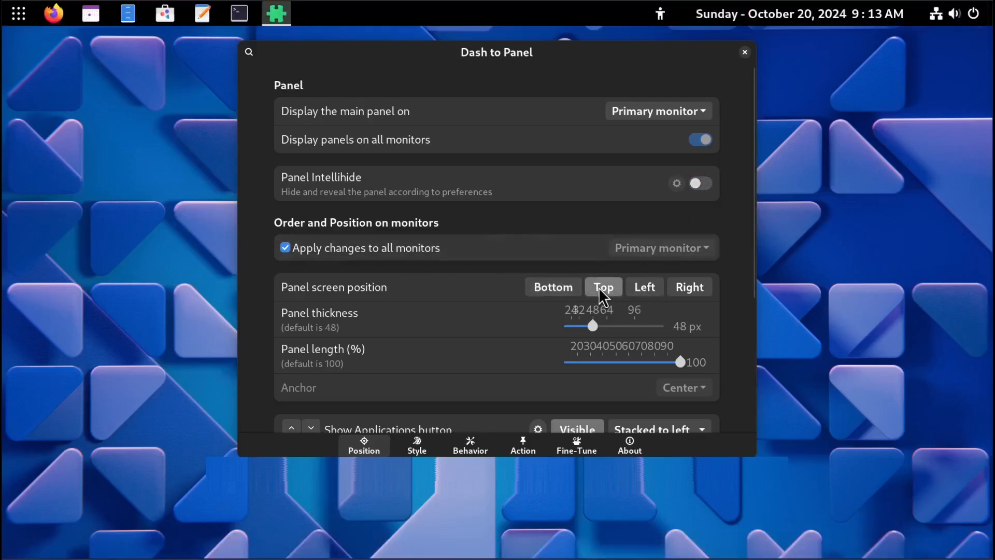
{"action": "left_click", "coordinate": [647, 291]}
{"action": "left_click", "coordinate": [685, 293]}
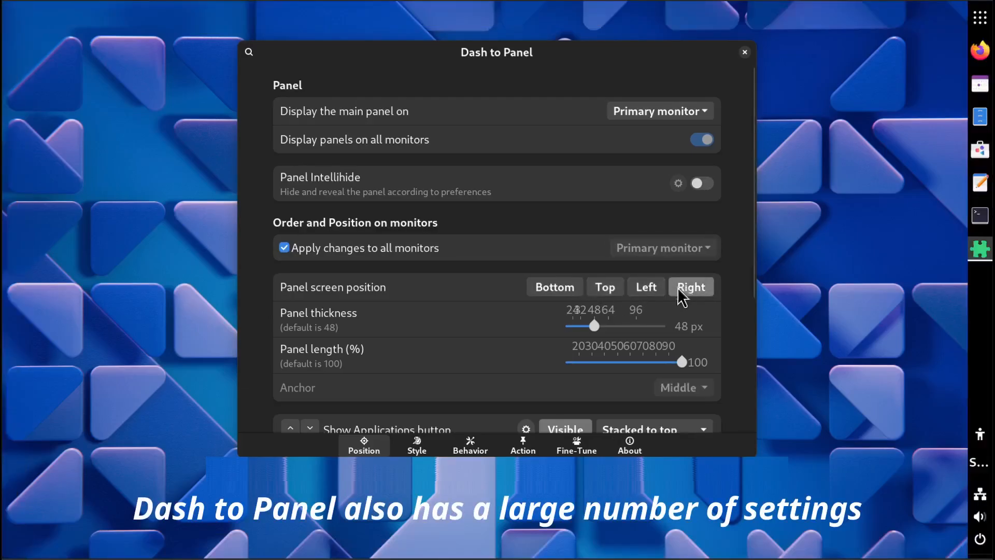
{"action": "left_click", "coordinate": [609, 295]}
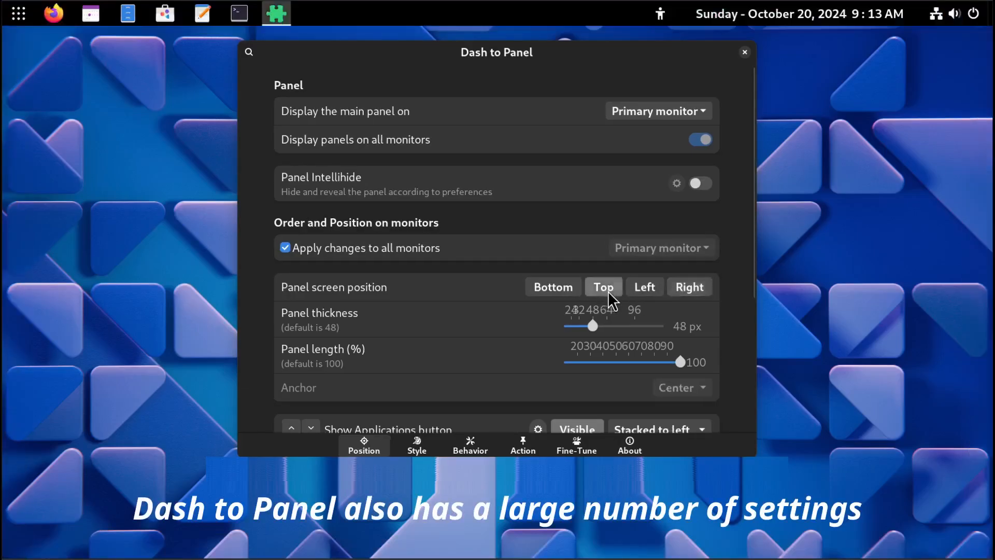
{"action": "left_click", "coordinate": [544, 296]}
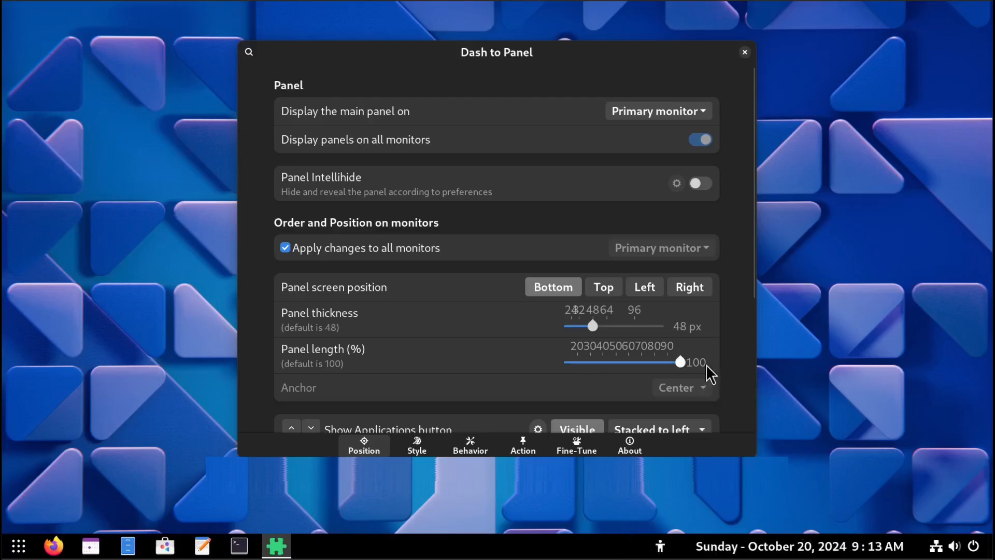
{"action": "left_click_drag", "start_coordinate": [658, 364], "coordinate": [713, 373]}
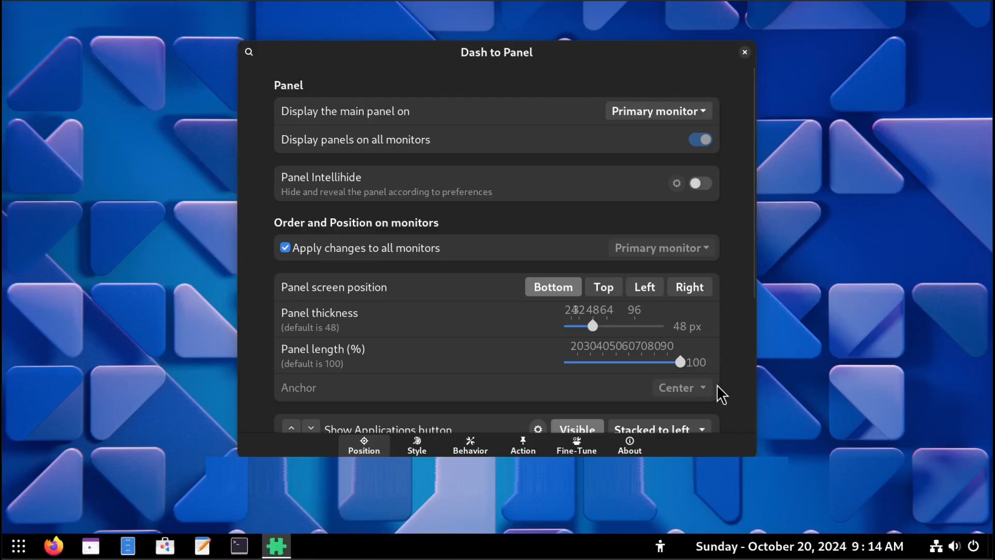
Browse the Dash to Panel Position, Style, Behavior, Action, Fine-Tune and About settings pages.
{"action": "scroll", "coordinate": [745, 395], "scroll_direction": "down", "scroll_amount": 1}
{"action": "scroll", "coordinate": [744, 395], "scroll_direction": "down", "scroll_amount": 4}
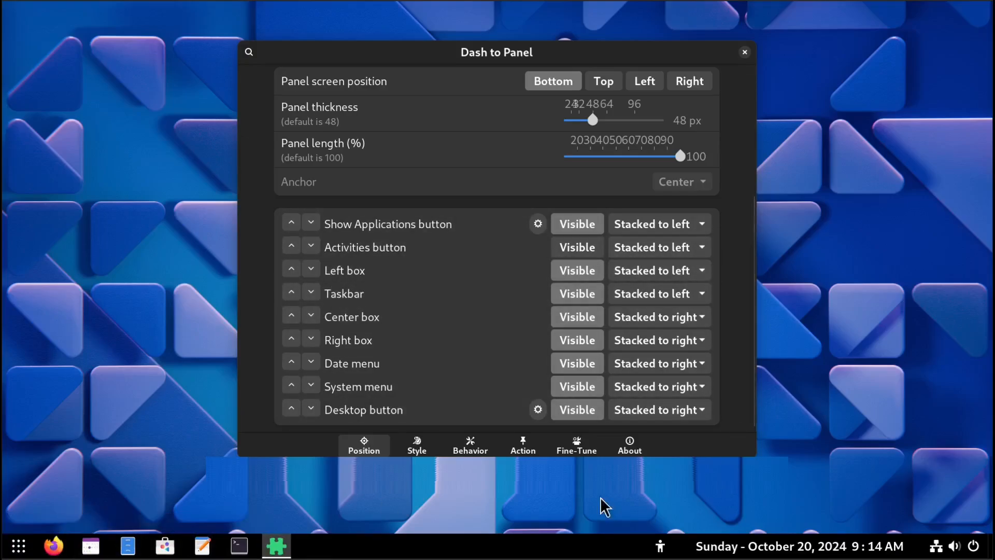
{"action": "left_click", "coordinate": [418, 447]}
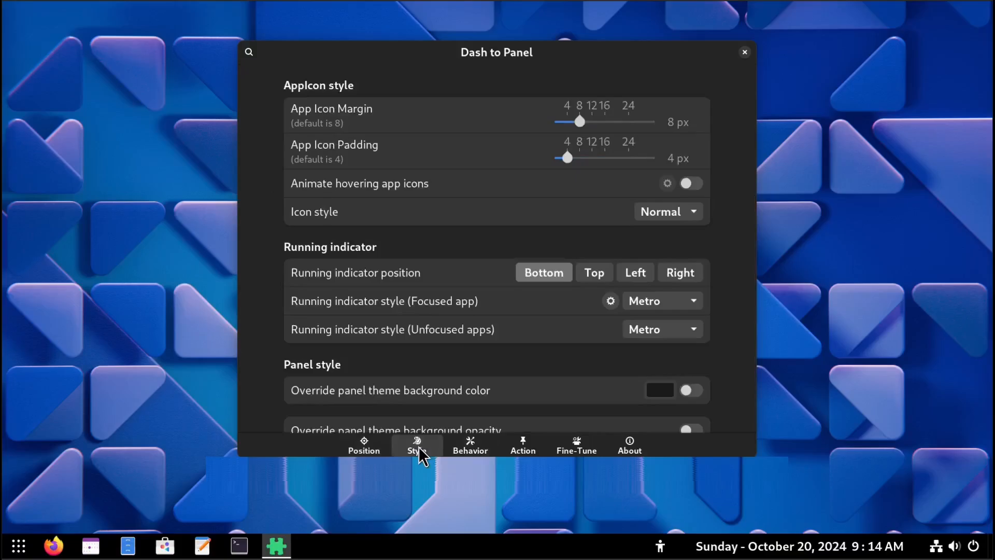
{"action": "left_click", "coordinate": [464, 448]}
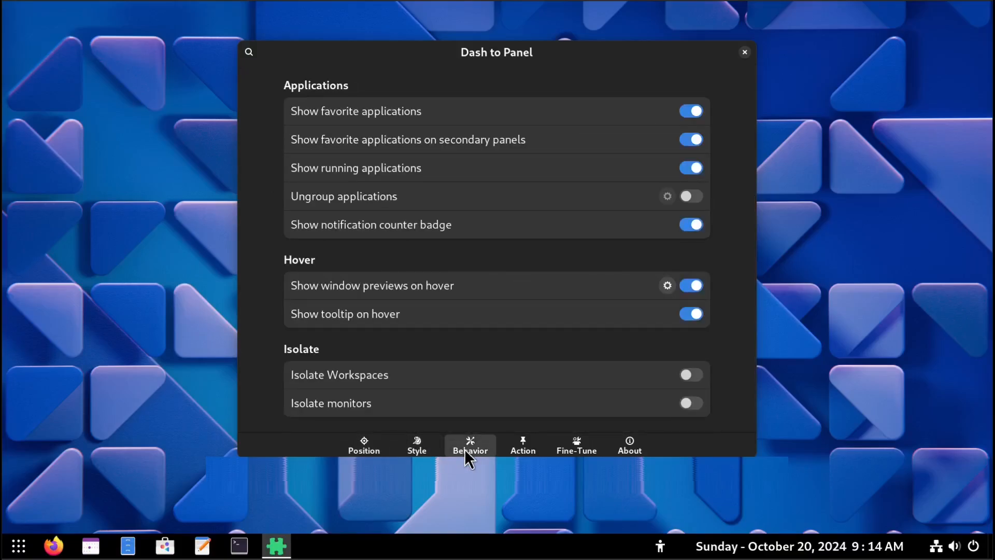
{"action": "left_click", "coordinate": [514, 444]}
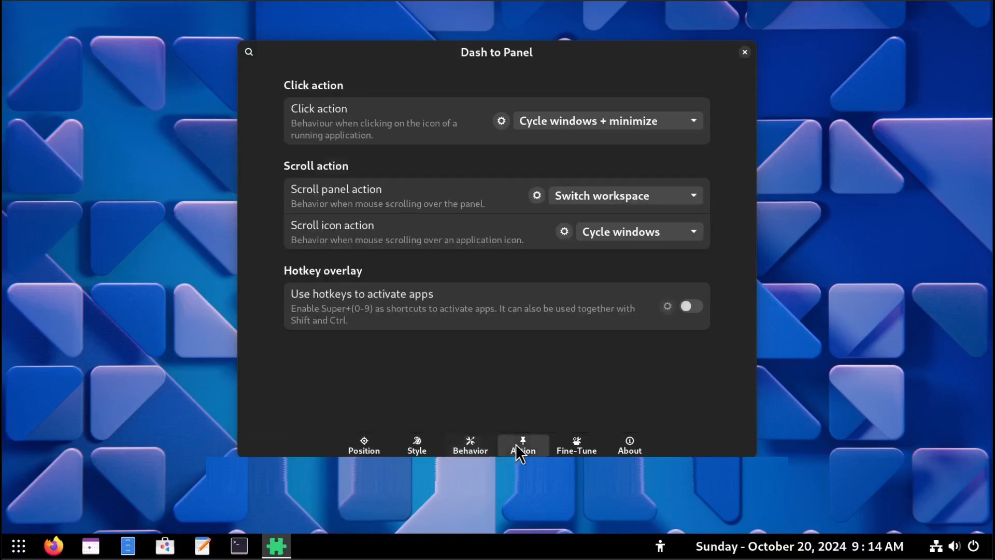
{"action": "left_click", "coordinate": [579, 444]}
{"action": "left_click", "coordinate": [630, 442]}
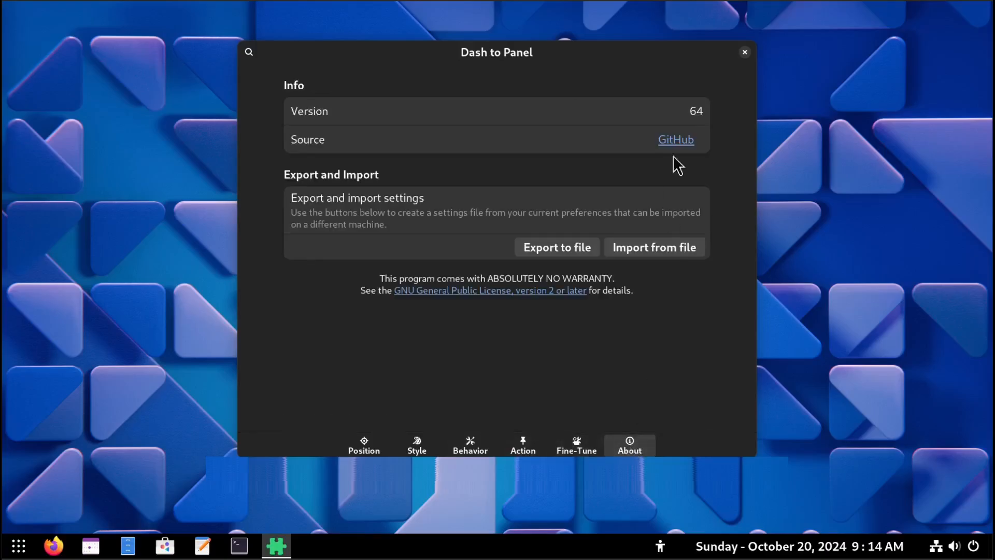
Close the Dash to Panel settings and open and close the app grid from the panel.
{"action": "left_click", "coordinate": [744, 53]}
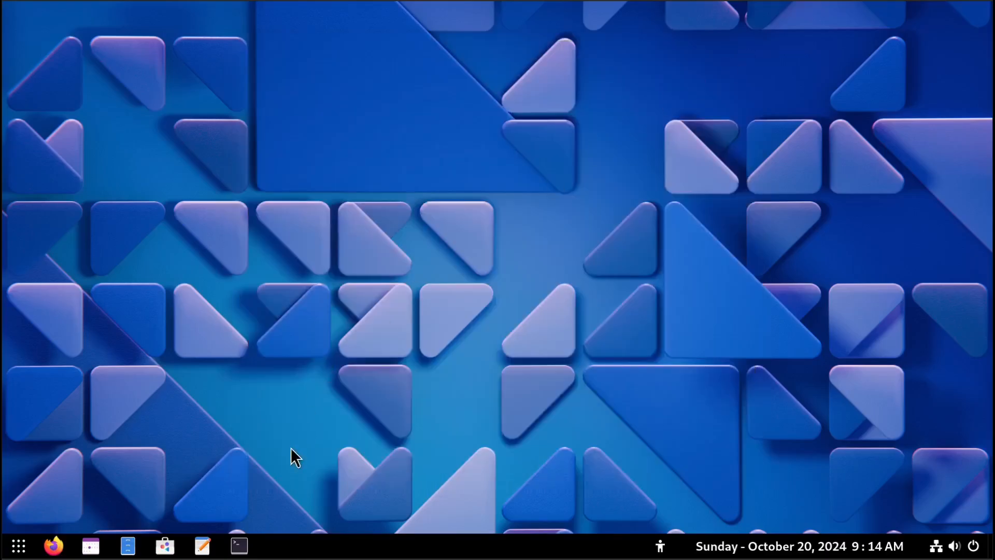
{"action": "left_click", "coordinate": [19, 546]}
{"action": "left_click", "coordinate": [19, 549]}
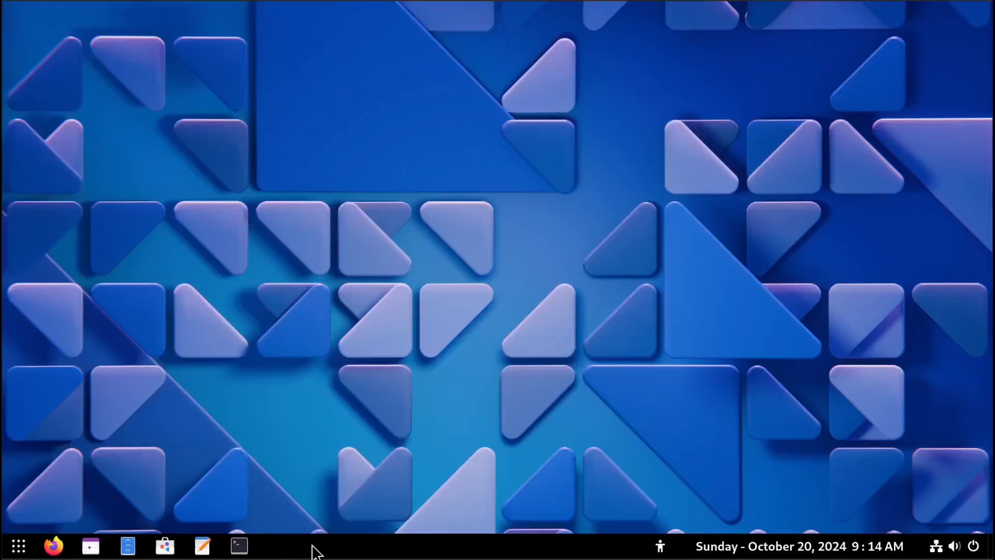